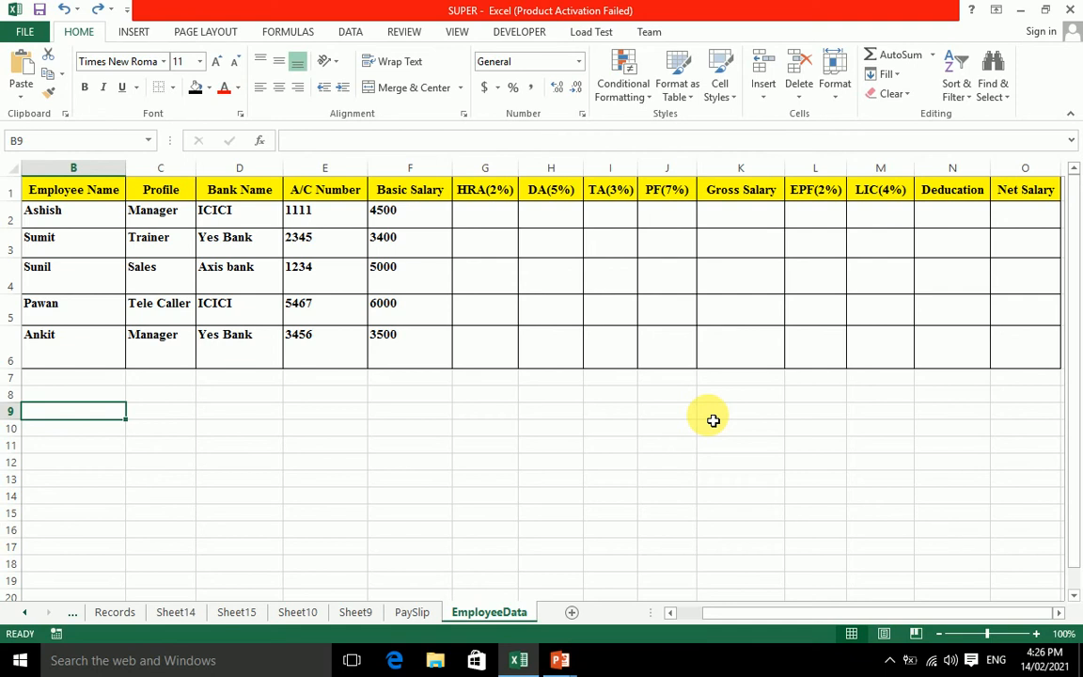
Step: Open a blank Notepad document and write the formula note "=Basic Salary * HRA%"
left_click(476, 218)
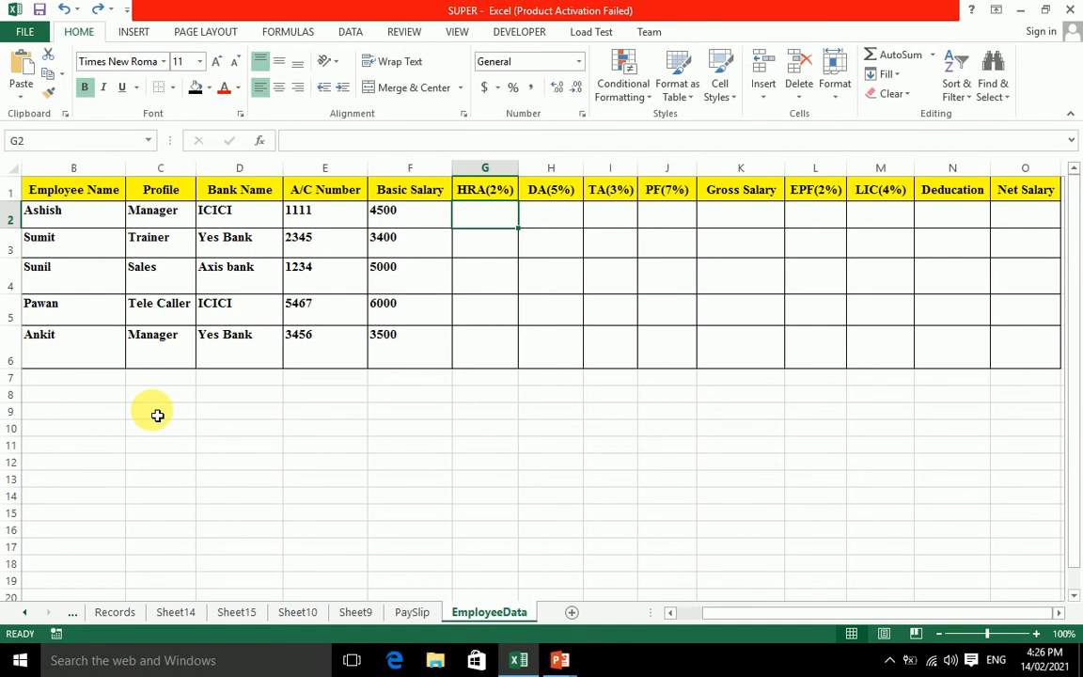
key("super+r")
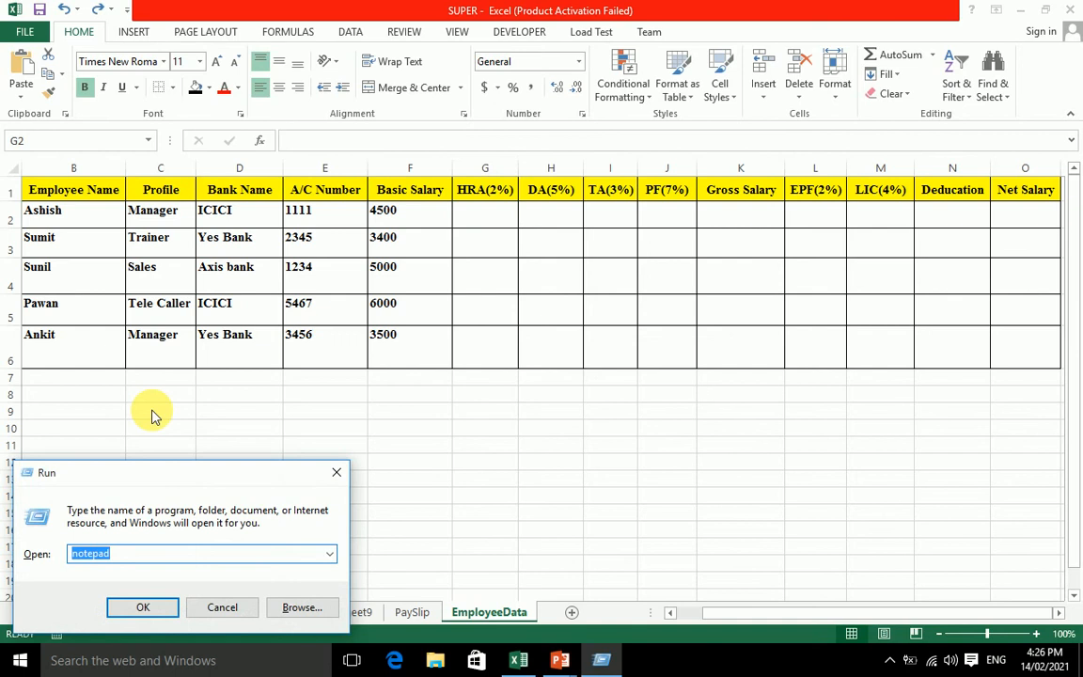
key("Return")
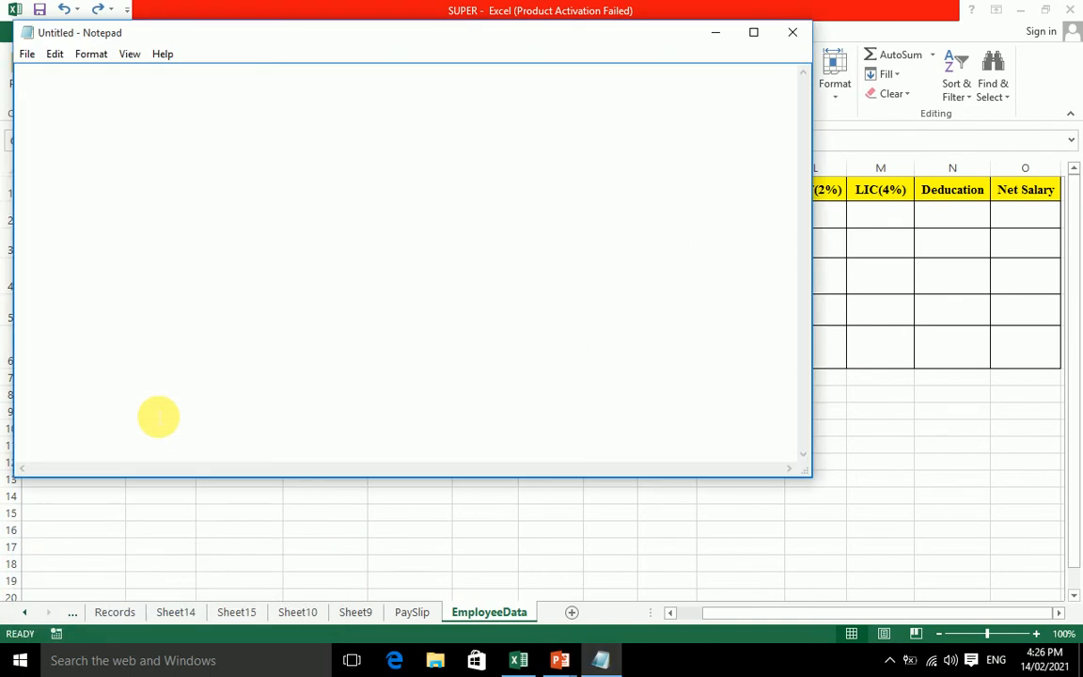
type("=Ba")
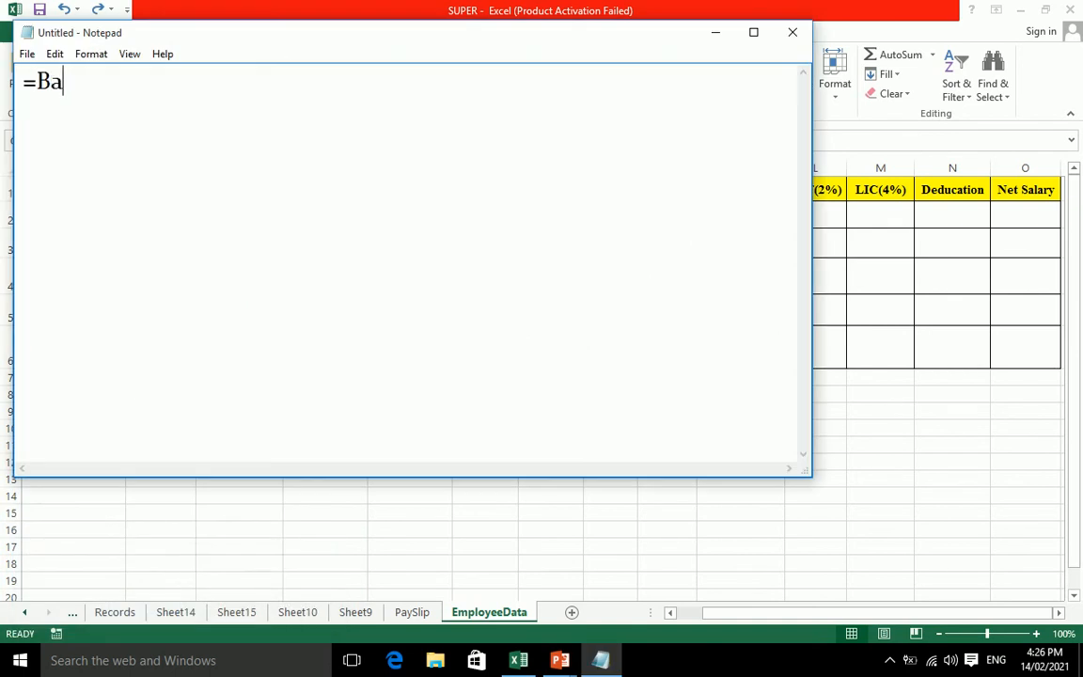
type("sic Sal")
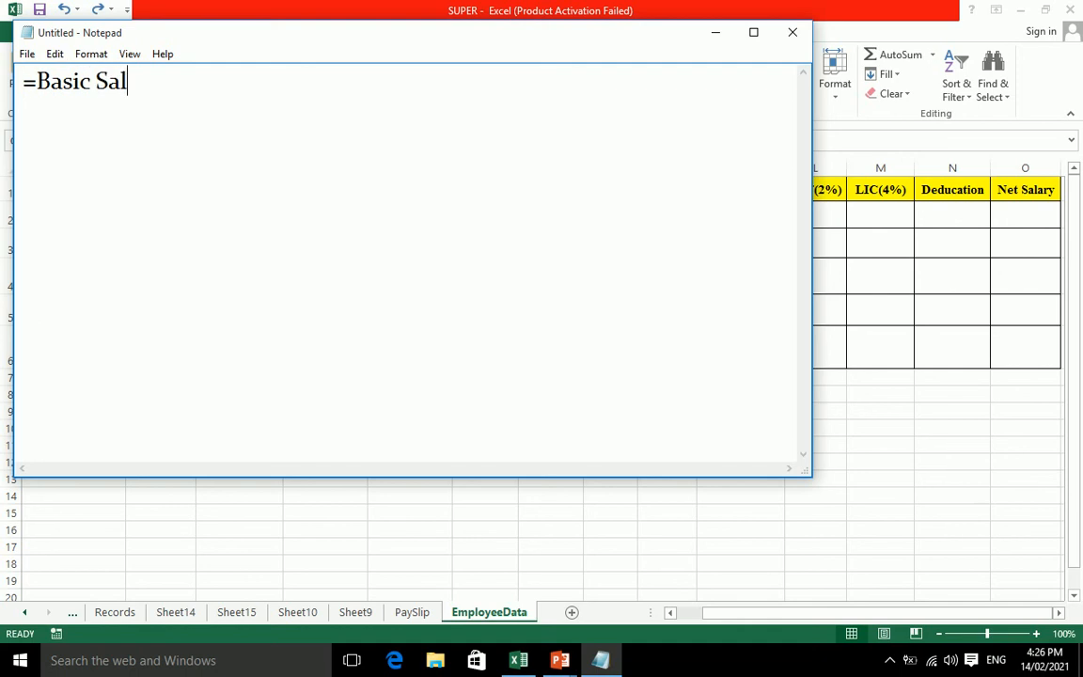
type("ary * HRA%")
Step: Duplicate the HRA formula note onto a second line and change it to "=Basic Salary * DA%"
key("ctrl+a")
key("ctrl+c")
key("End")
key("Return")
key("ctrl+v")
key("Left")
key("Left")
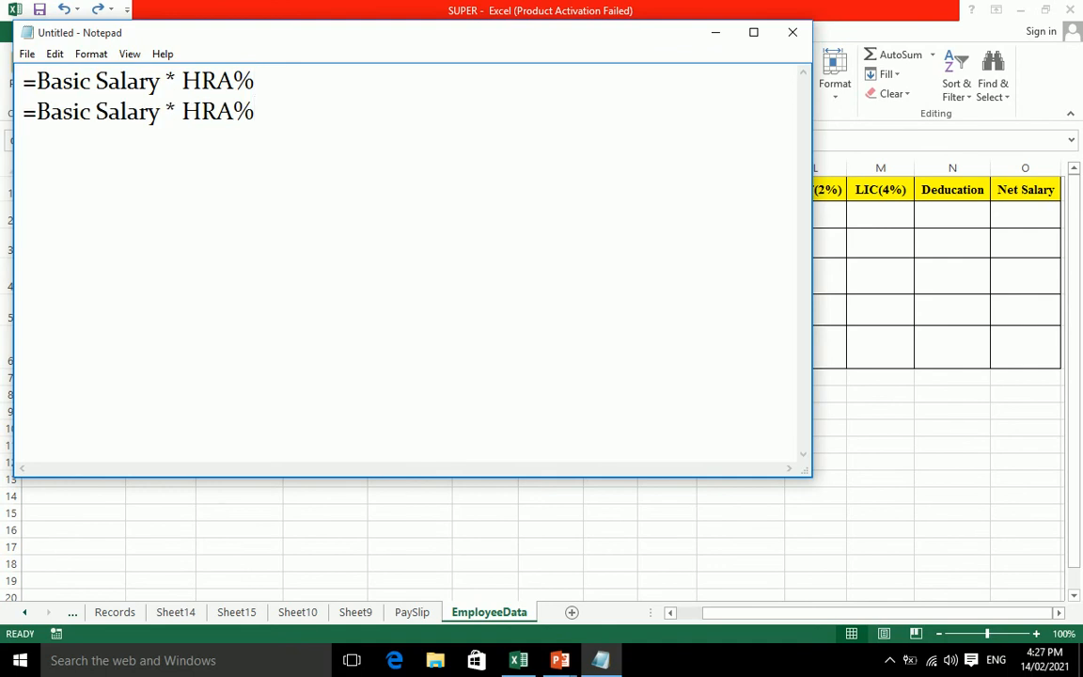
key("BackSpace")
key("BackSpace")
type("D")
key("End")
Step: Add a third formula note reading "=Basic Salary * TA%"
key("Return")
key("ctrl+v")
key("Left")
key("Left")
key("BackSpace")
key("BackSpace")
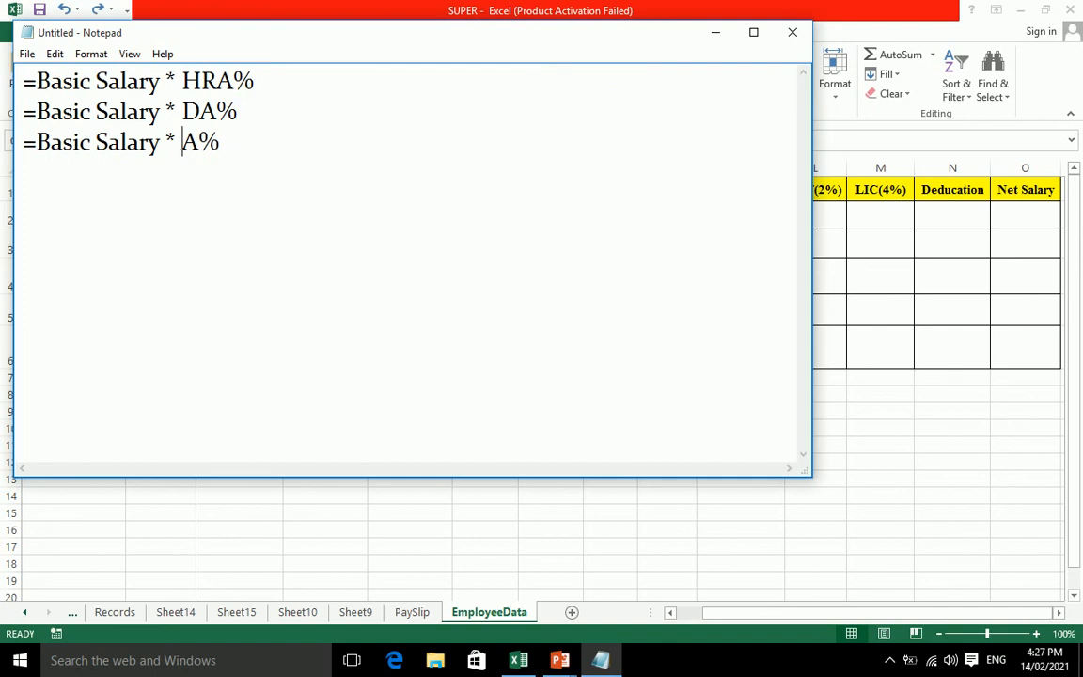
type("T")
key("End")
Step: Add a fourth formula note reading "=Basic Salary * PF%" below the TA line
key("Return")
key("ctrl+v")
key("Left")
key("Left")
key("Delete")
key("BackSpace")
key("BackSpace")
type("PF")
Step: Add a fifth formula note reading "=Basic Salary * LIC%" below the PF line
key("Return")
key("ctrl+v")
key("Left")
key("Left")
key("Delete")
key("BackSpace")
key("BackSpace")
type("LIC")
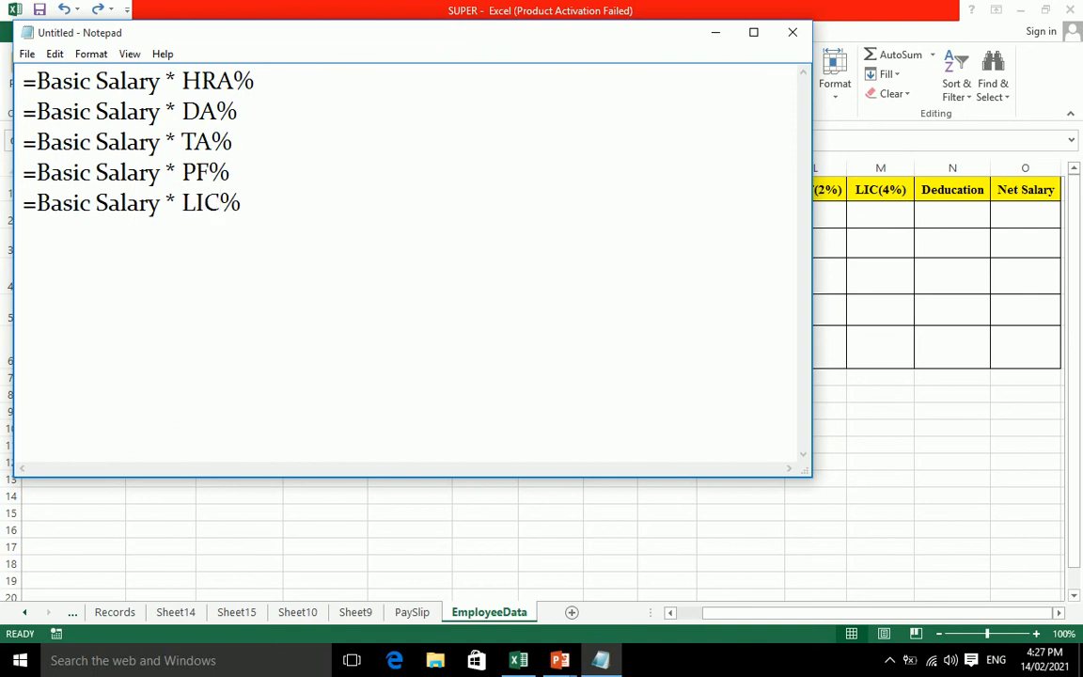
Step: Add a sixth formula note reading "=Basic Salary * EPF%", followed by a new empty line
key("Return")
key("ctrl+v")
key("Left")
key("Left")
key("Delete")
key("BackSpace")
key("BackSpace")
type("EPF")
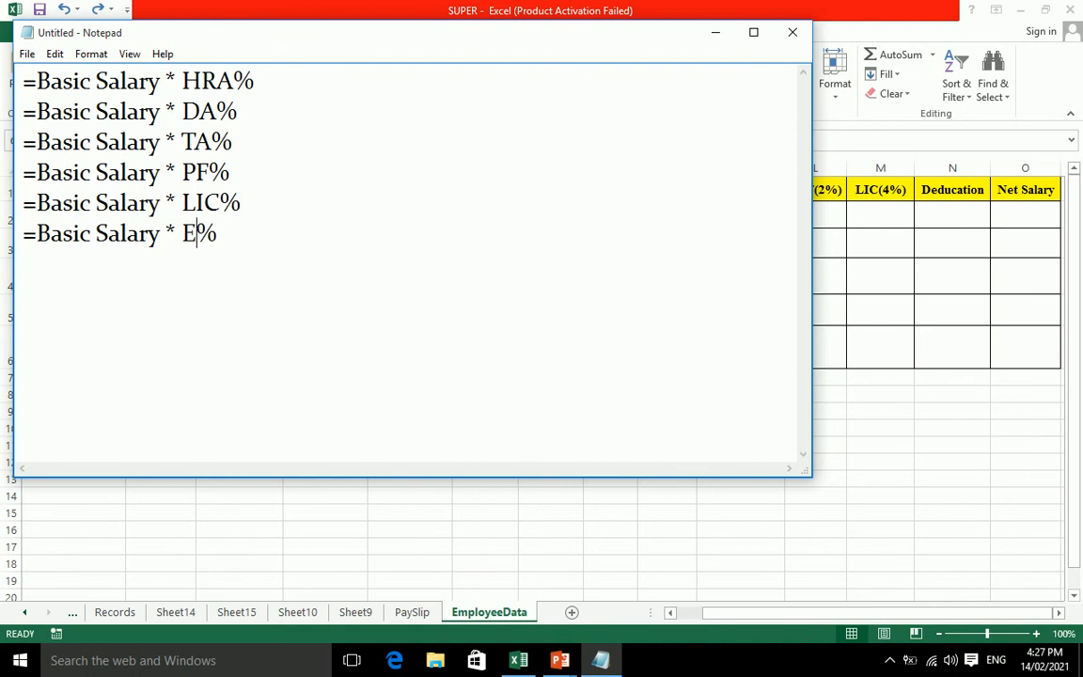
key("End")
key("Return")
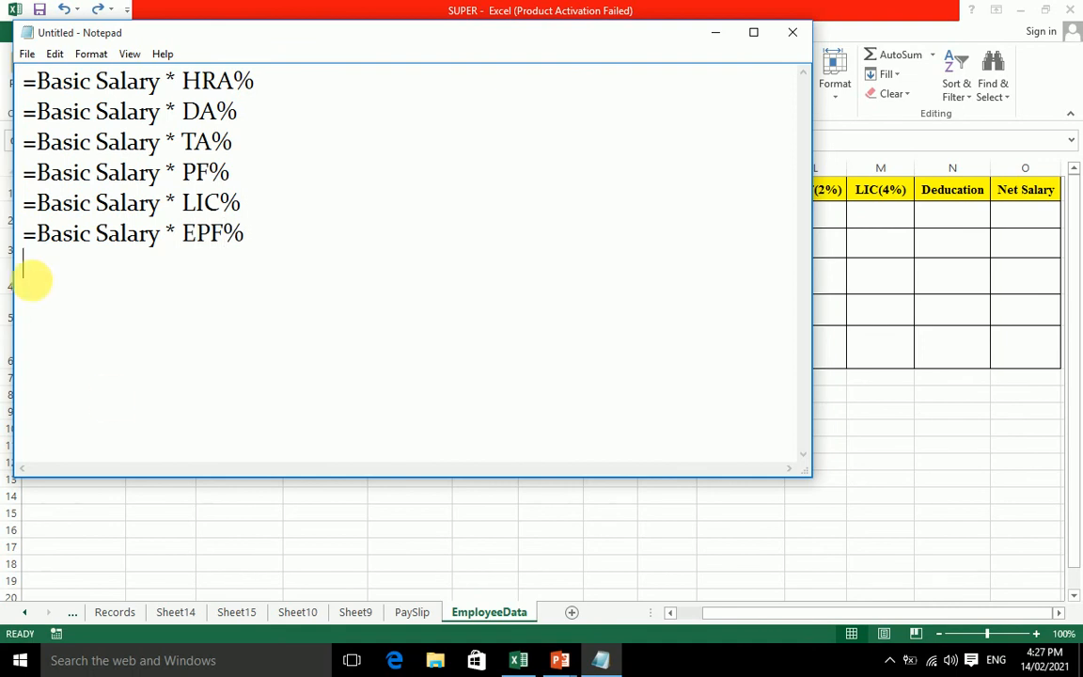
Step: Switch to the Excel workbook and fill the HRA cells G2:G6 with the formula =F2*2%
left_click(839, 239)
left_click(481, 215)
left_click_drag(481, 215, 491, 360)
type("=")
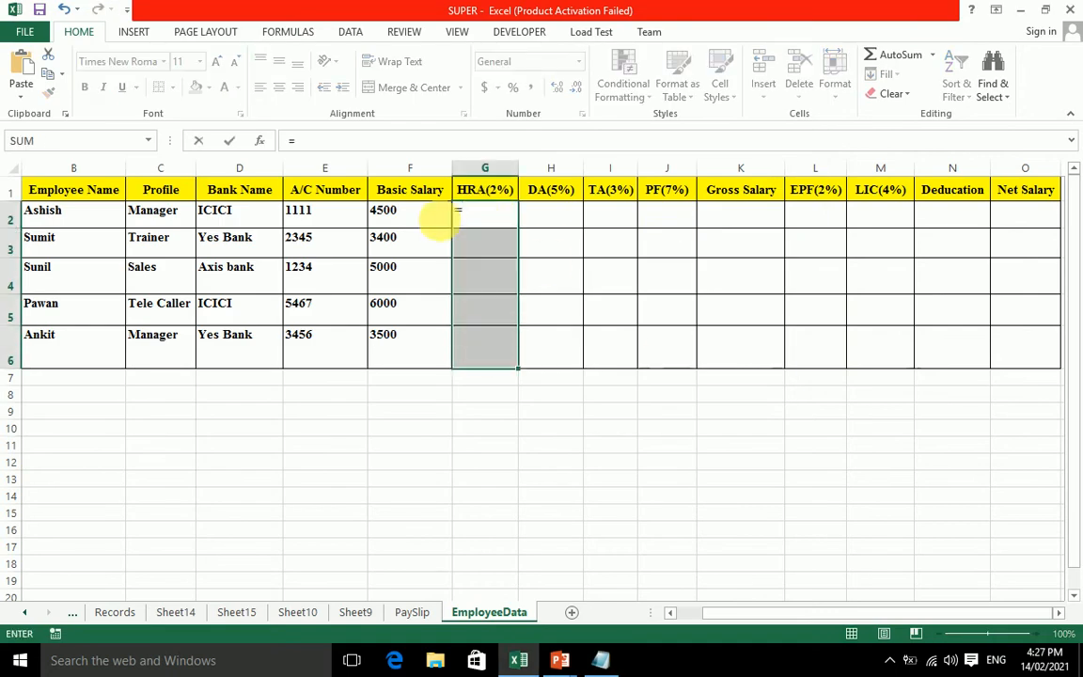
left_click(411, 223)
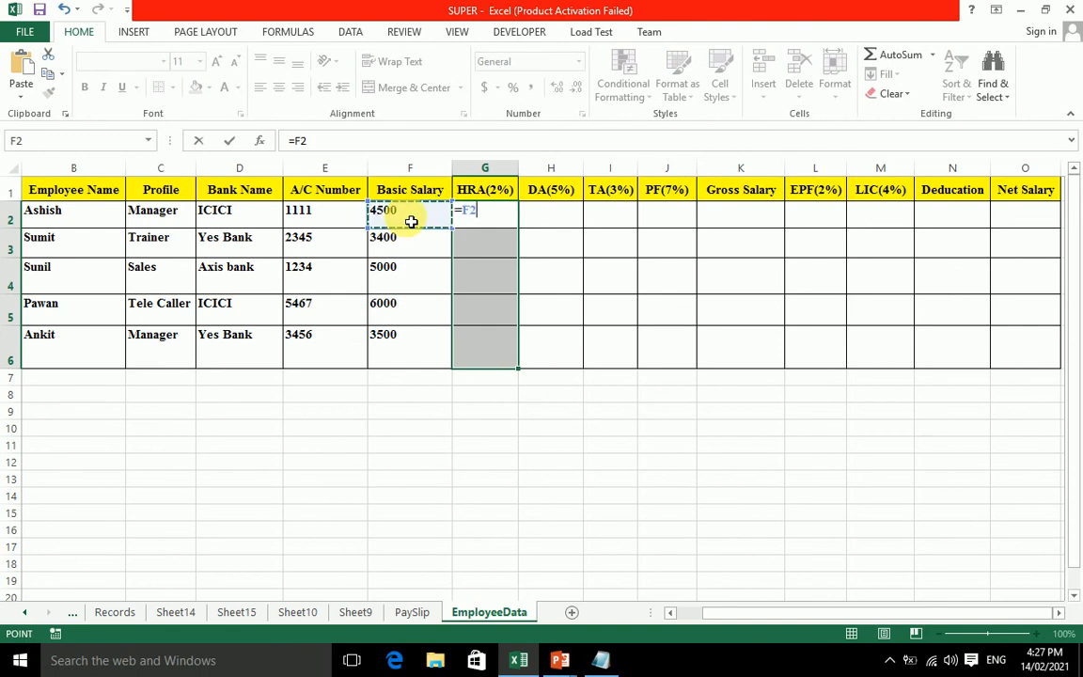
type("*2%")
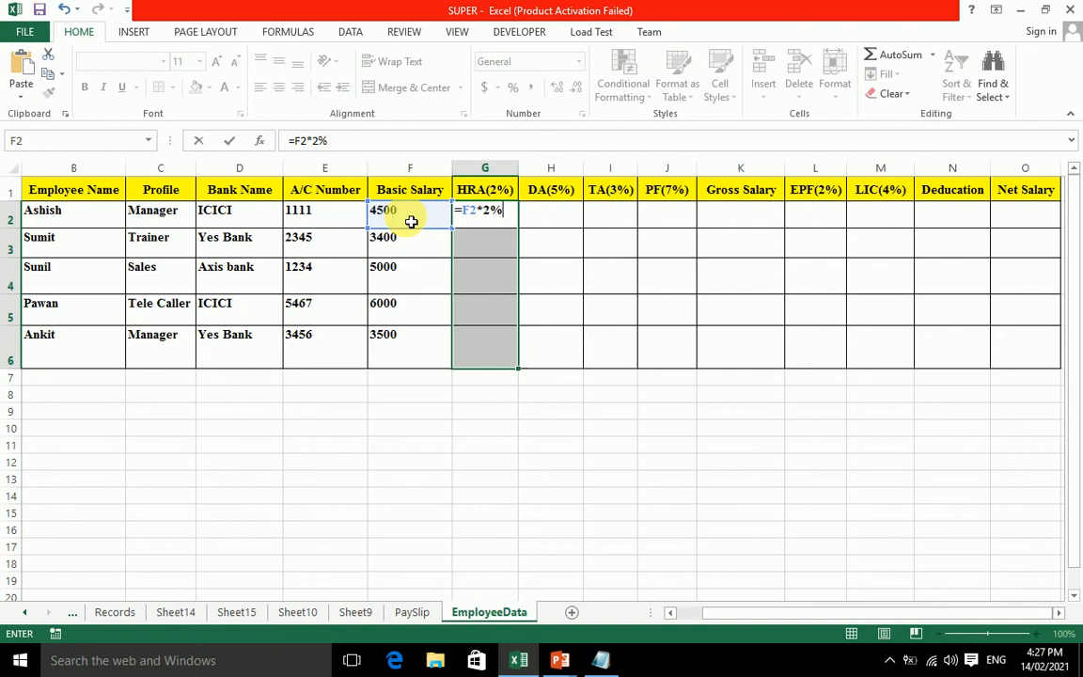
key("ctrl+Return")
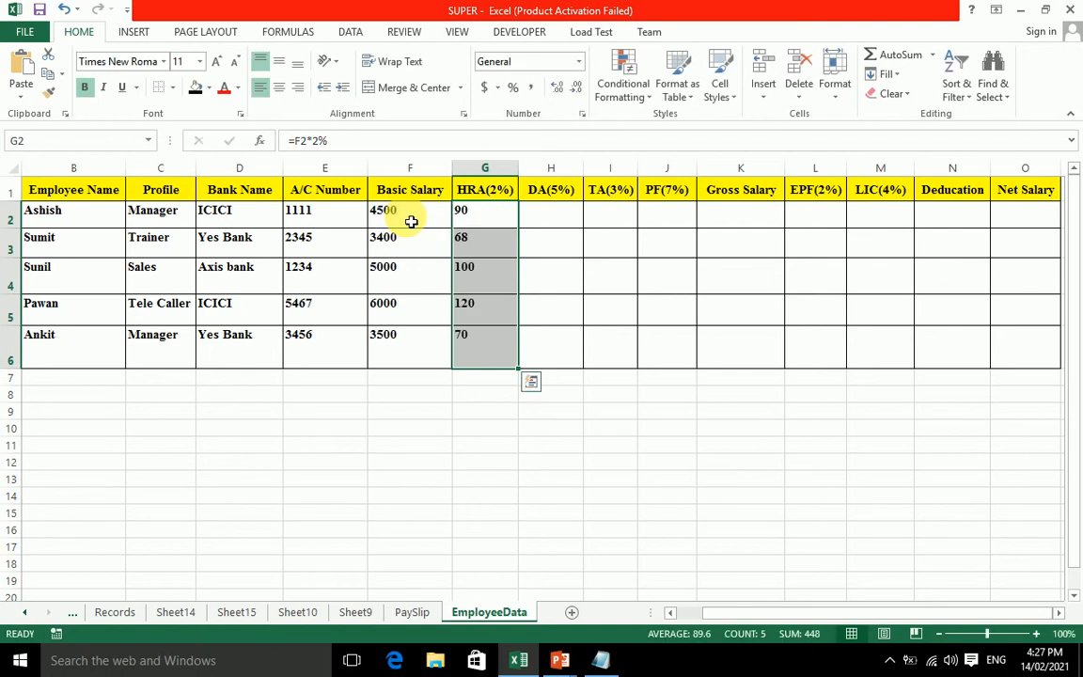
Step: Fill the DA cells H2:H6 with the formula =F2*5% based on the basic salary
key("Right")
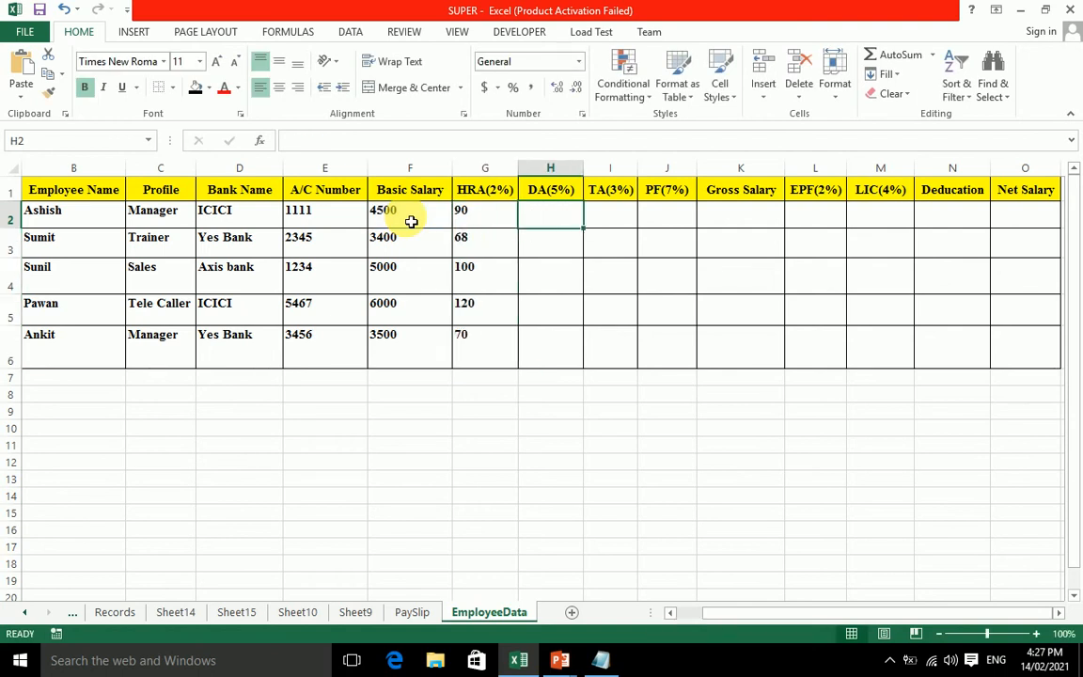
key("shift+Down")
key("shift+Down")
key("shift+Down")
key("shift+Down")
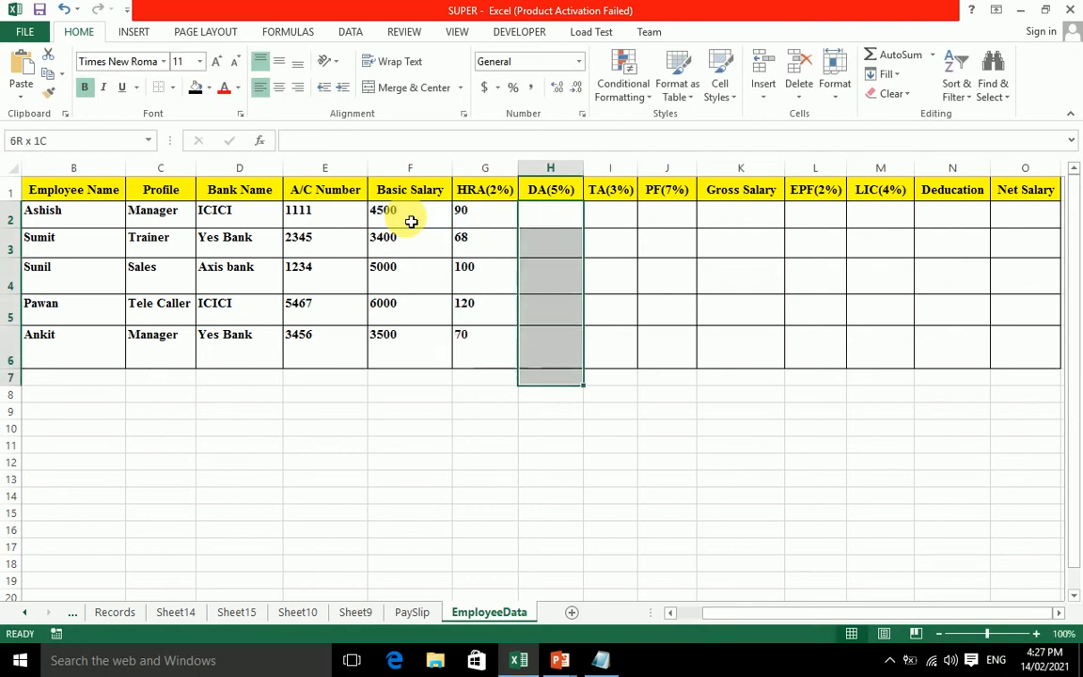
type("=")
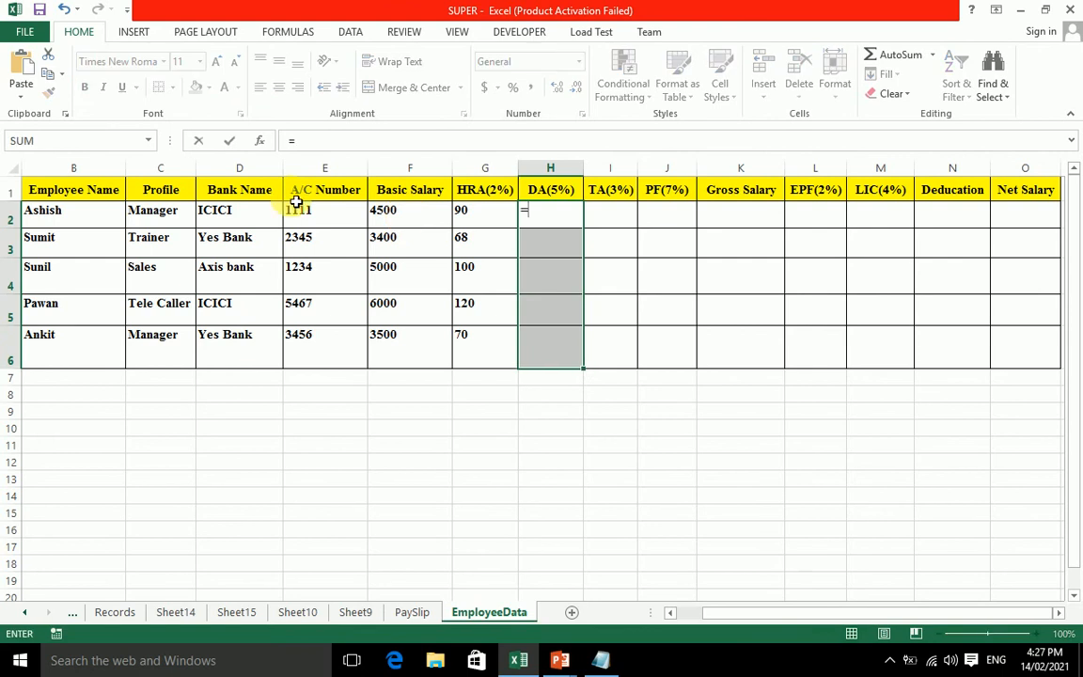
left_click(382, 226)
type("*")
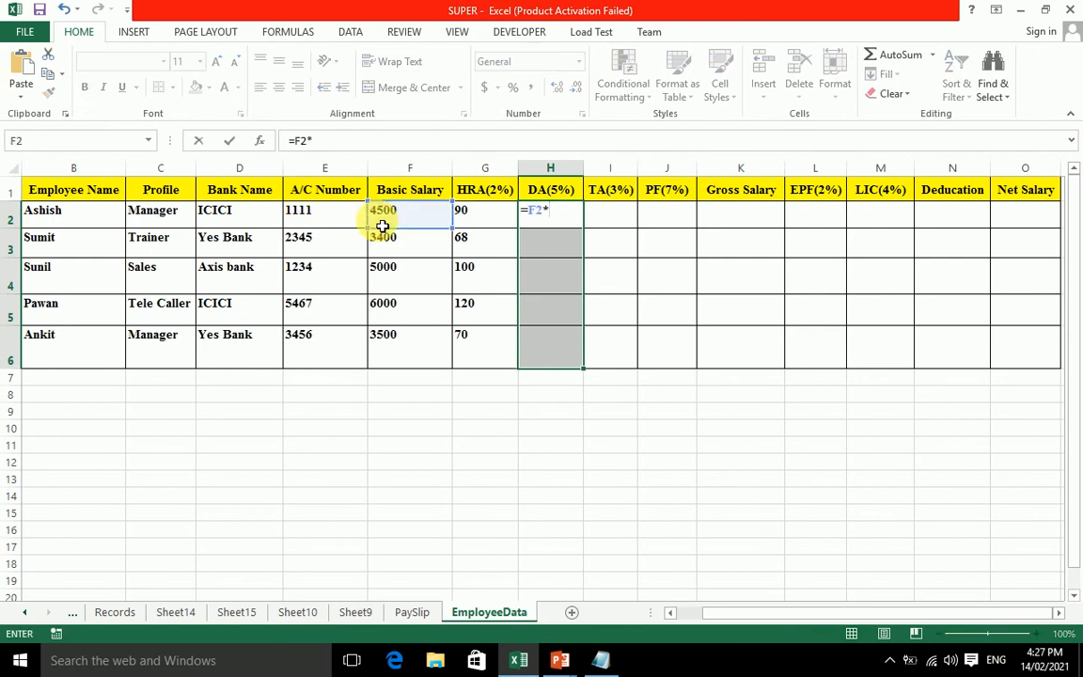
type("5%")
key("ctrl+Return")
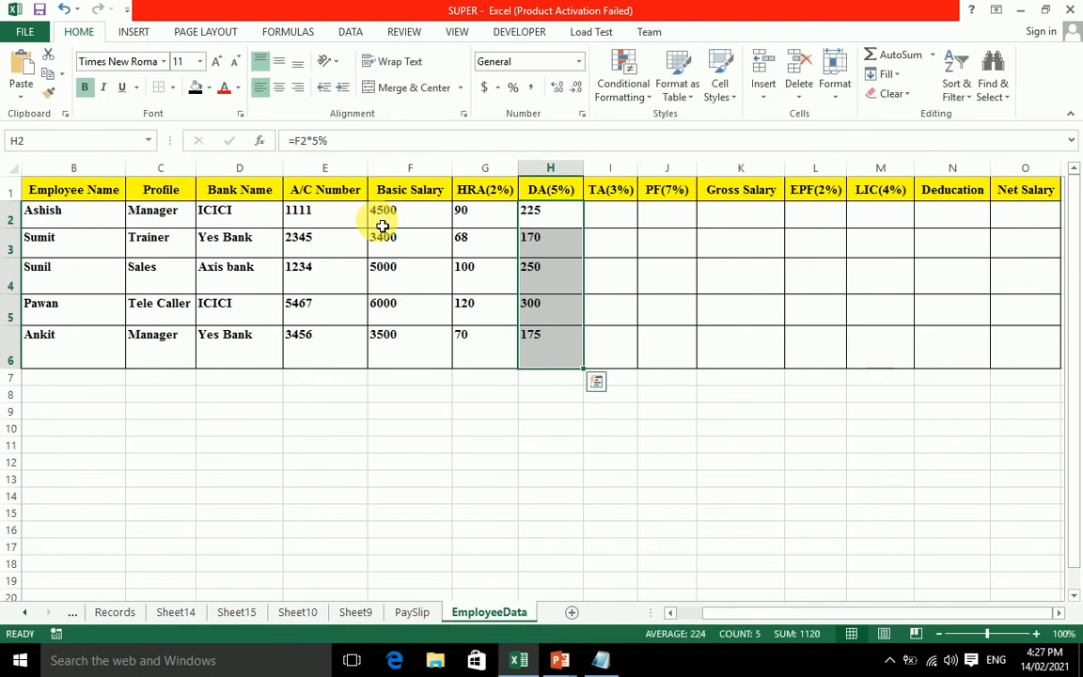
Step: Fill the TA cells I2:I6 with the formula =F2*3% based on the basic salary
key("Right")
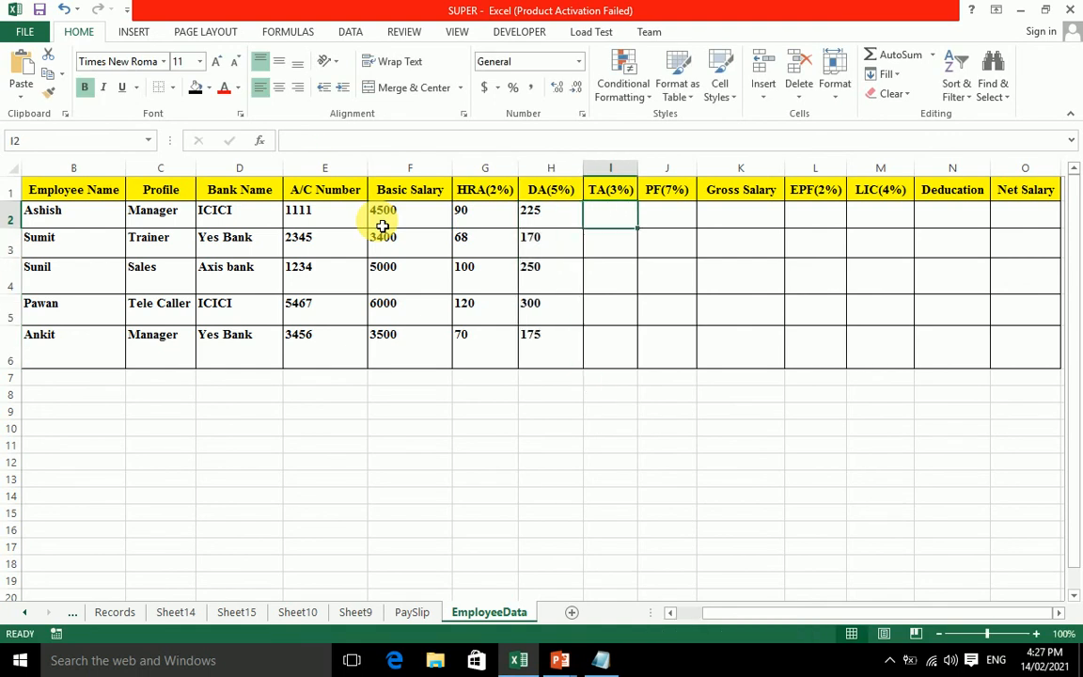
key("shift+Down")
key("shift+Down")
key("shift+Down")
key("shift+Down")
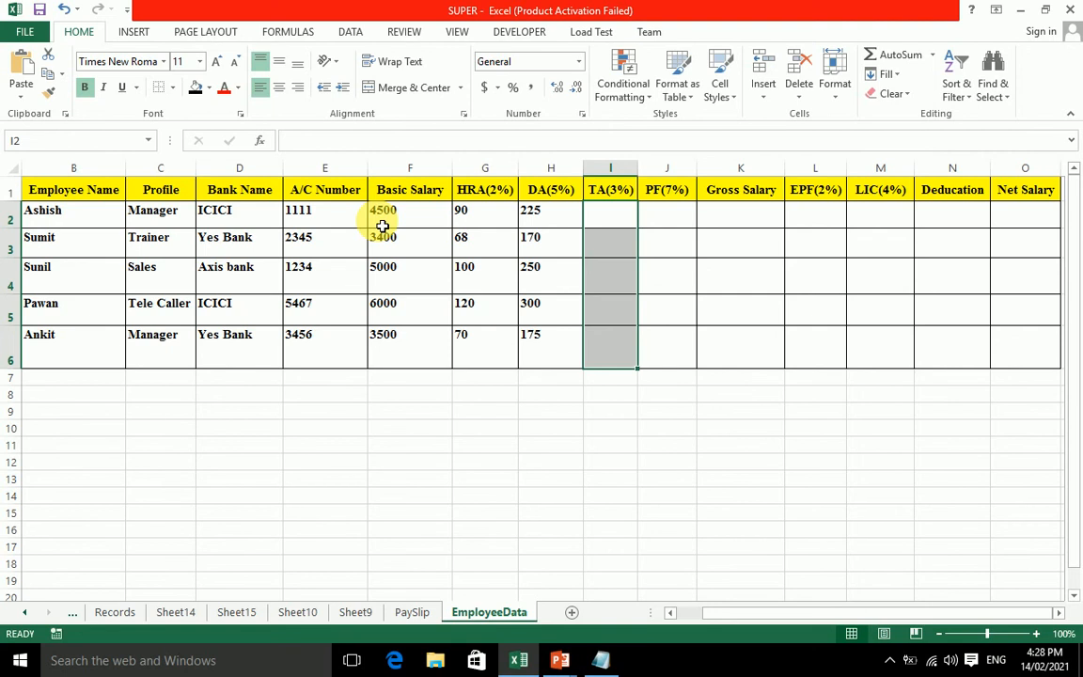
type("=")
left_click(408, 223)
type("*")
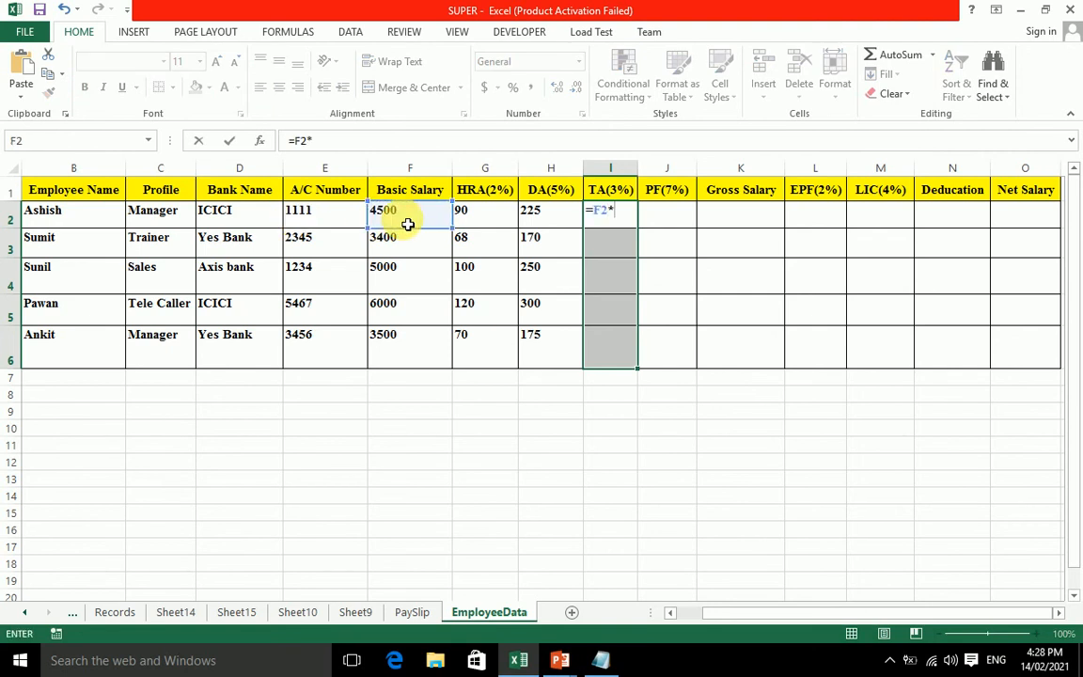
type("3")
type("%")
key("BackSpace")
type("%")
key("ctrl+Return")
Step: Fill the PF cells J2:J6 with the formula =F2*7% based on the basic salary
key("Right")
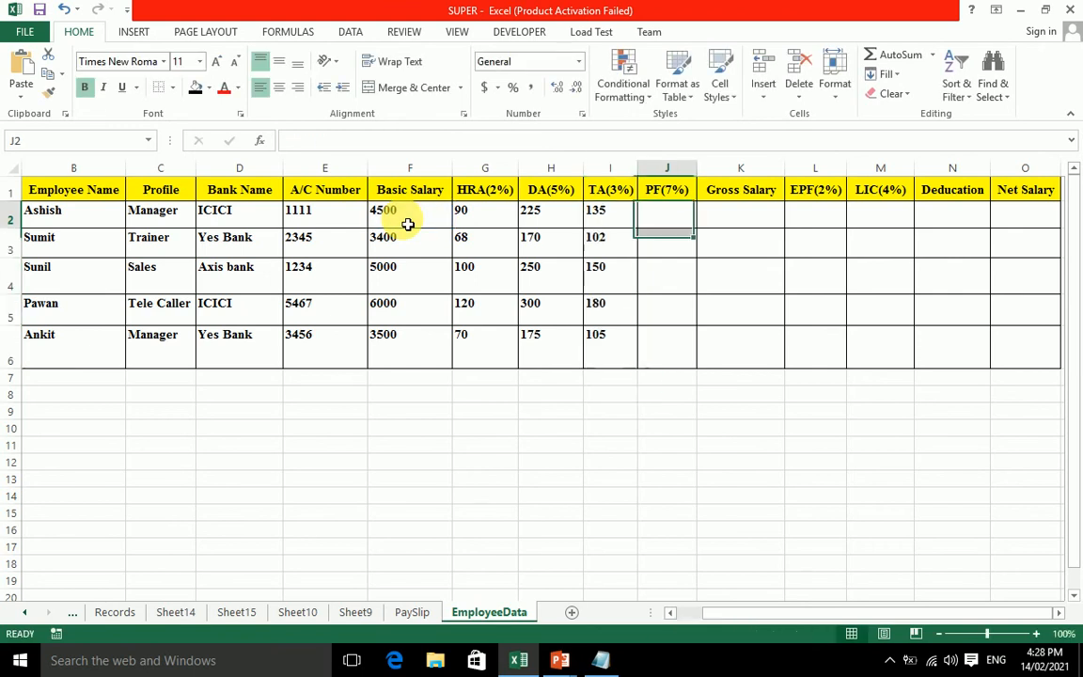
key("shift+Down")
key("shift+Down")
key("shift+Down")
key("shift+Down")
type("=")
left_click(408, 224)
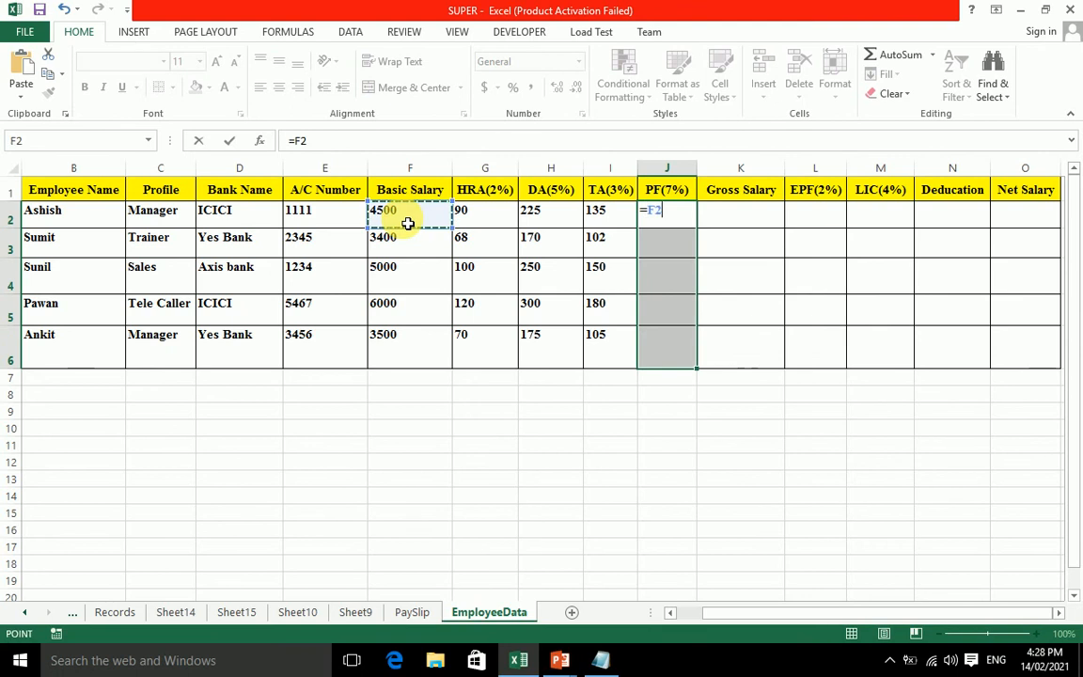
type("*")
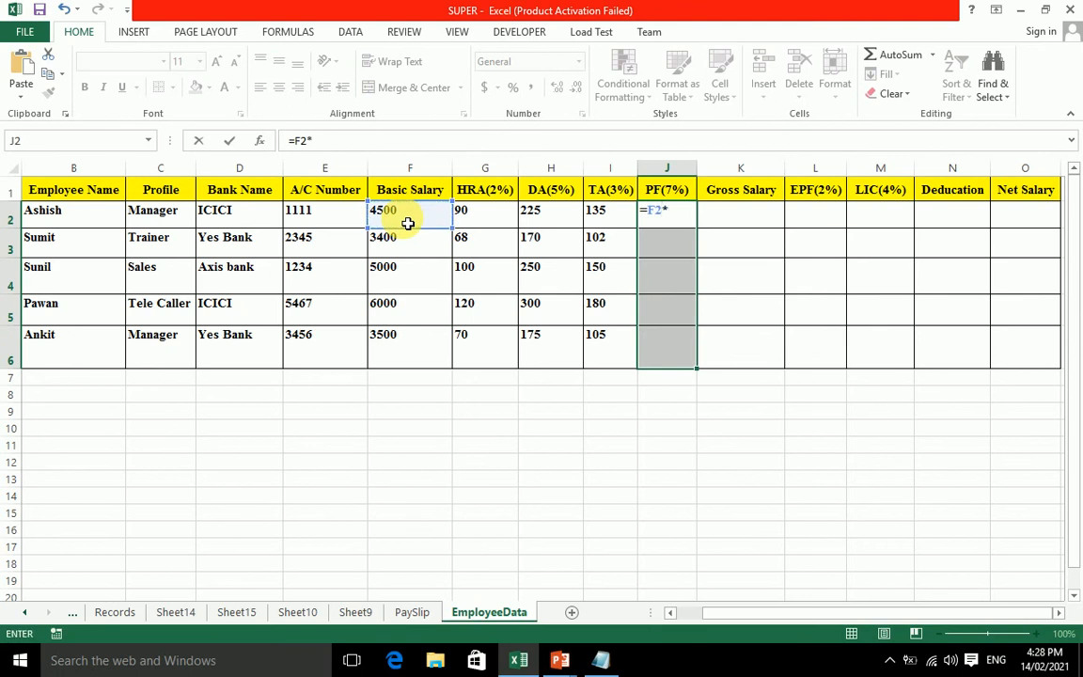
type("7%")
key("Return")
key("ctrl+d")
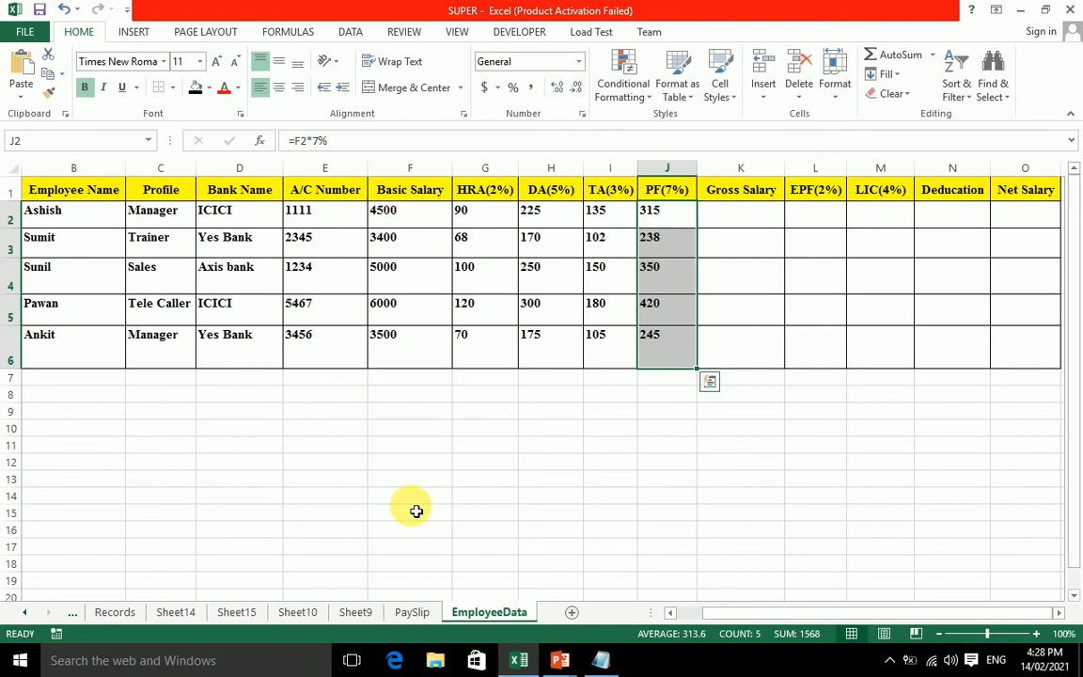
Step: Switch to Notepad and add the heading "Gross Salary:" below the formula notes, separated by a blank line
left_click(601, 659)
key("Return")
type("Gro")
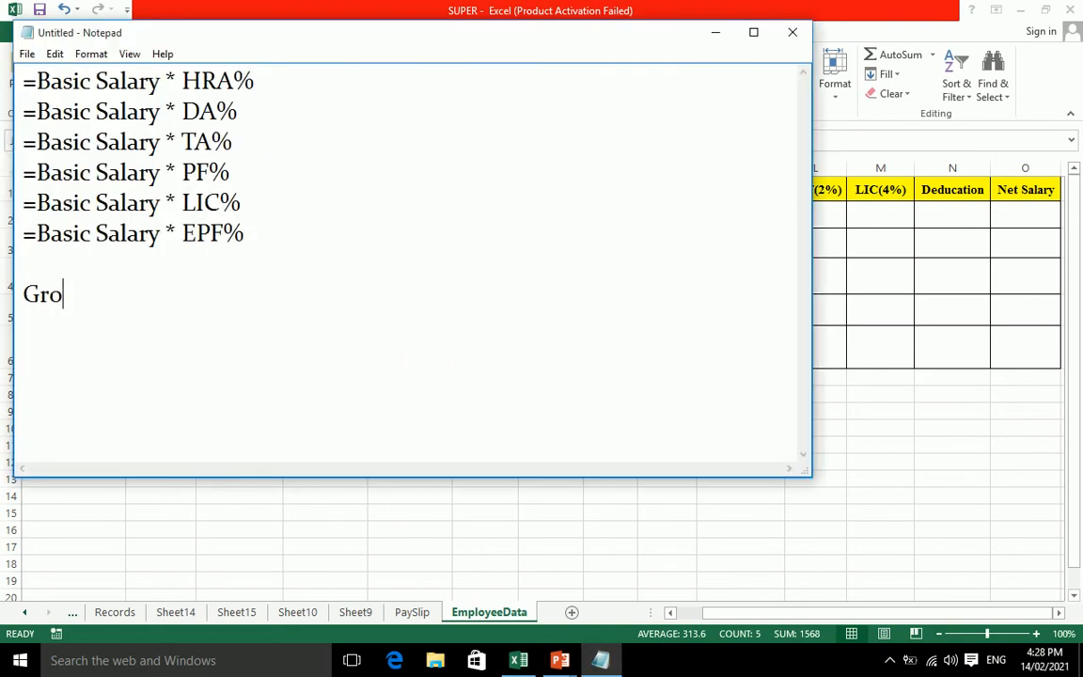
type("ss Salar")
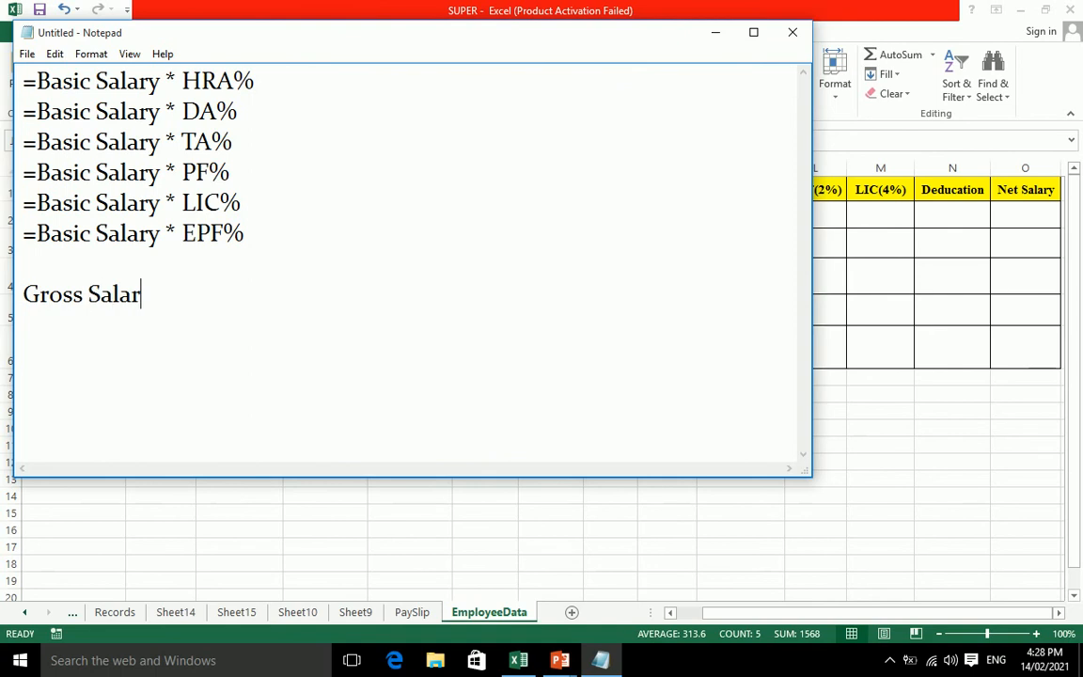
type("y:")
key("Return")
Step: Write the gross salary formula note "=Basic Salary + HRA+DA+TA+PF" under its heading
type("=Basic")
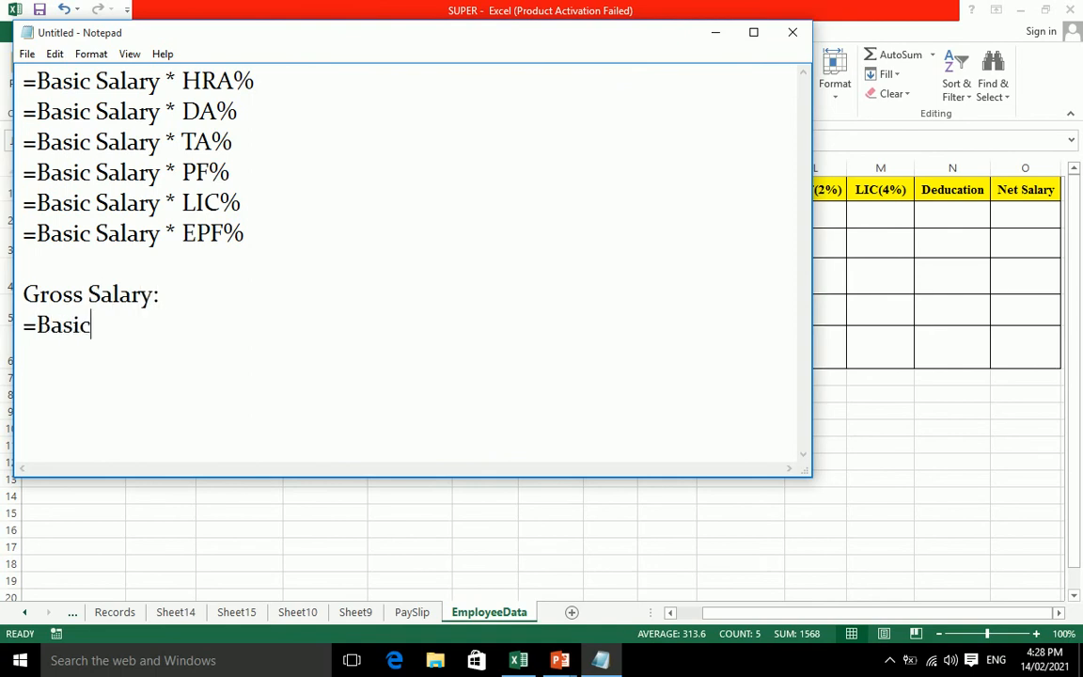
type(" Salary ")
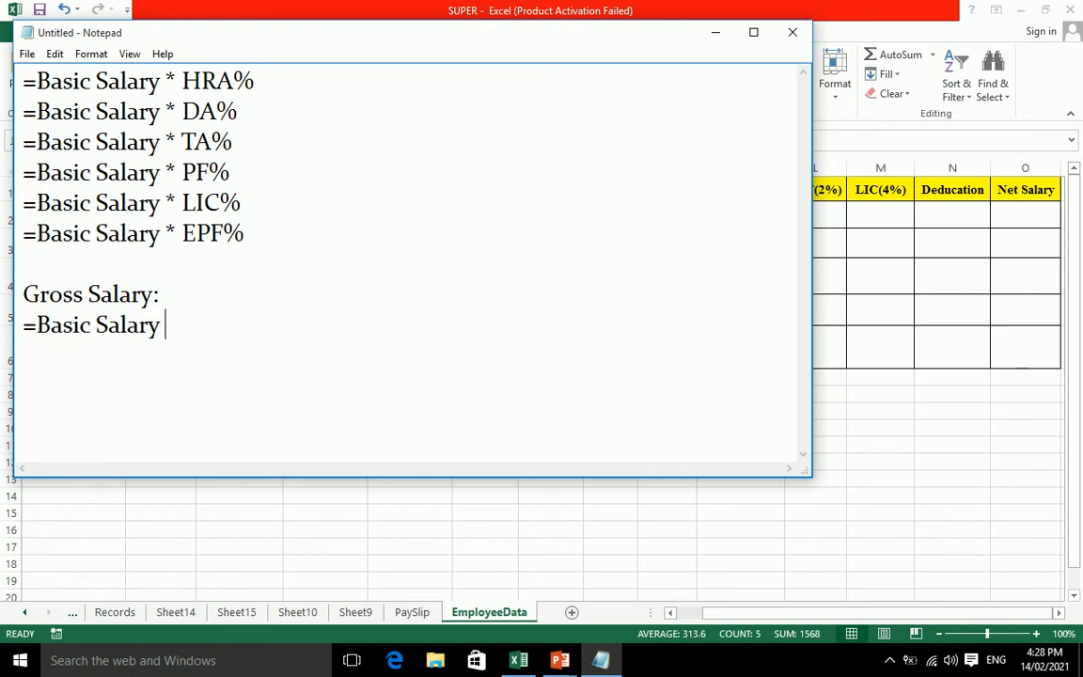
type("+ HRA+")
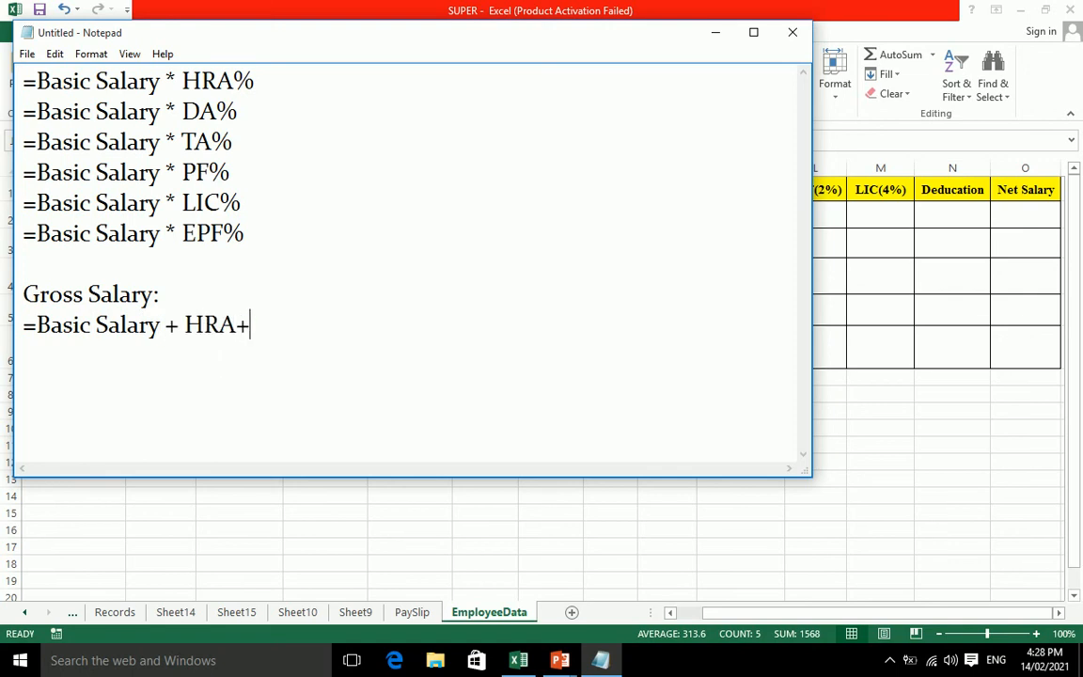
type("DA+TA")
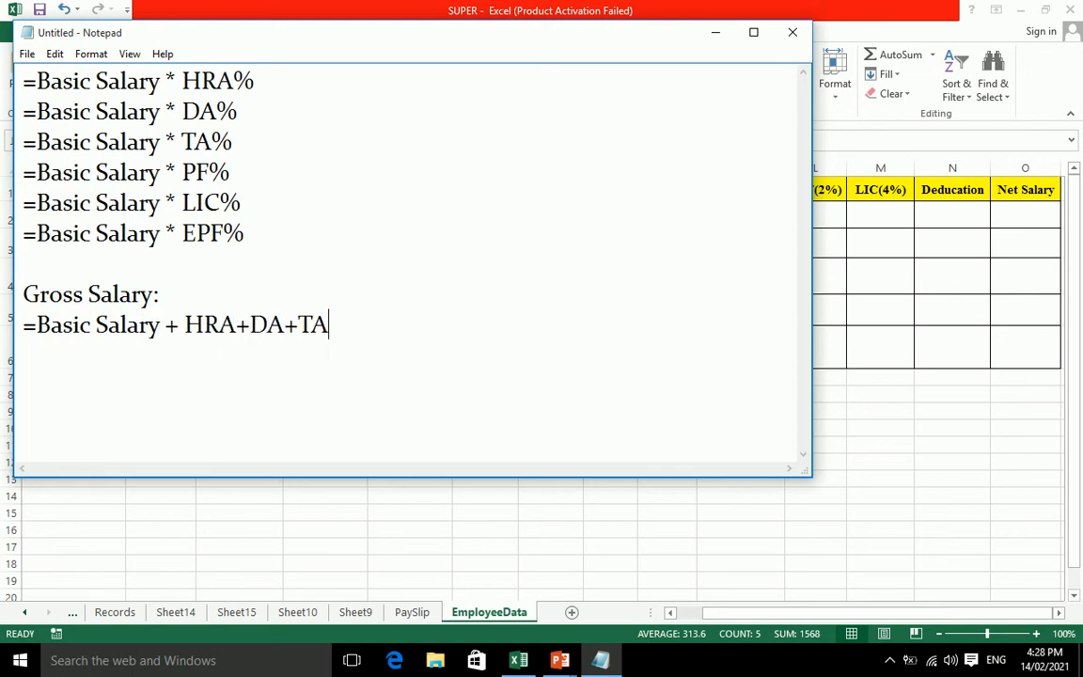
type("+PF")
key("Return")
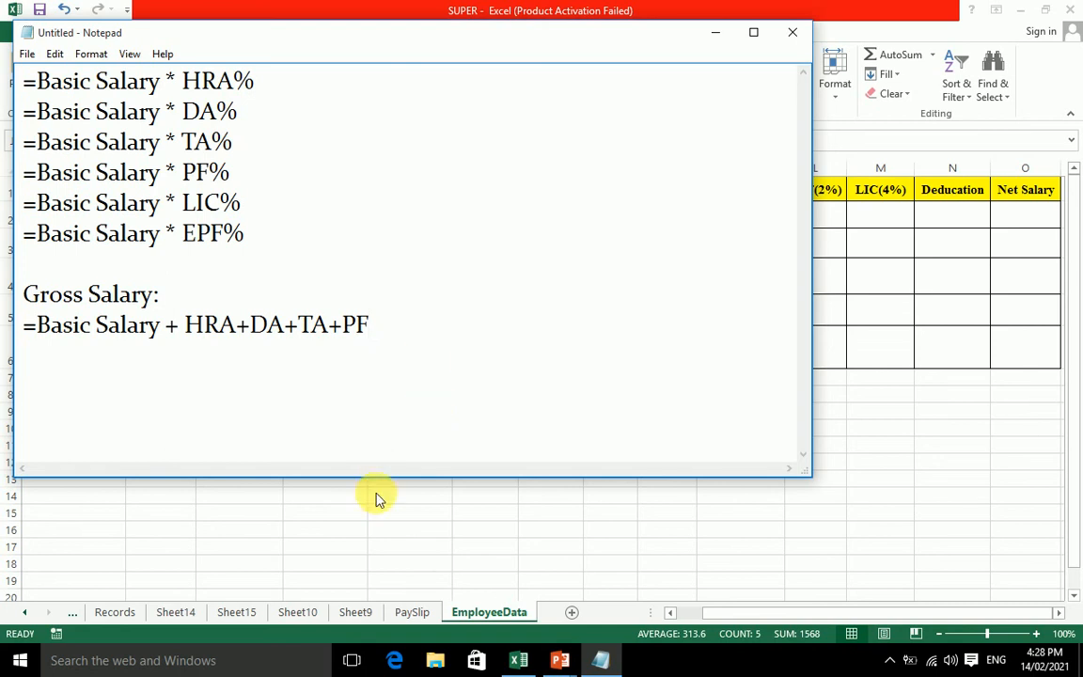
Step: Switch back to Excel and fill the Gross Salary cells K2:K6 with the formula =SUM(F2:J2)
key("alt+Tab")
left_click_drag(732, 229, 741, 355)
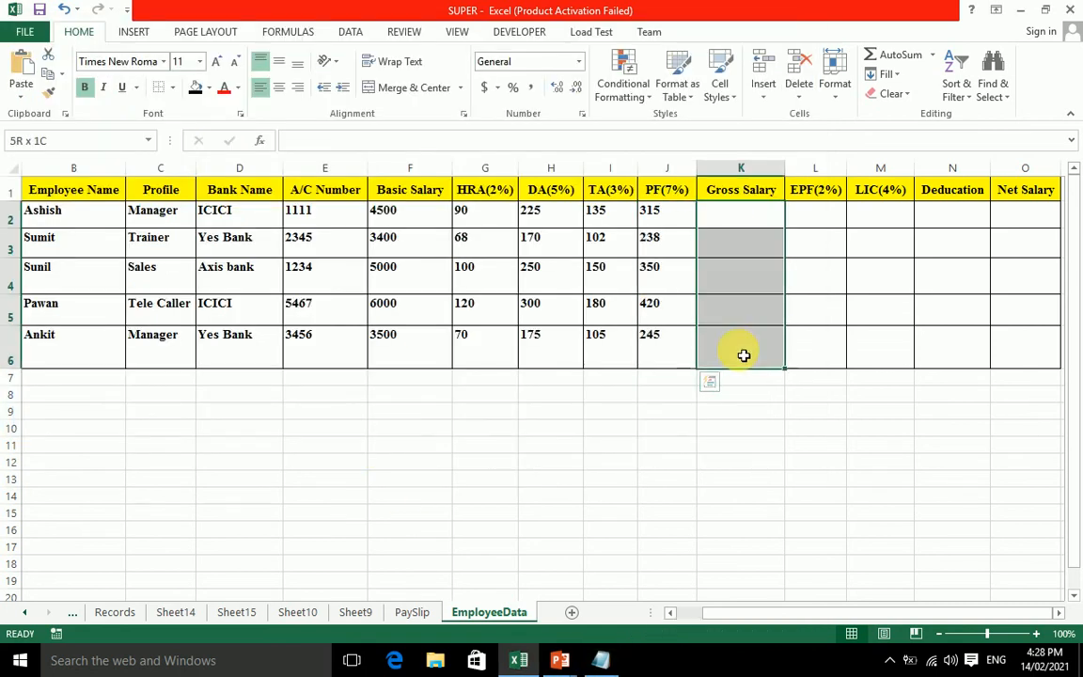
type("=sum(")
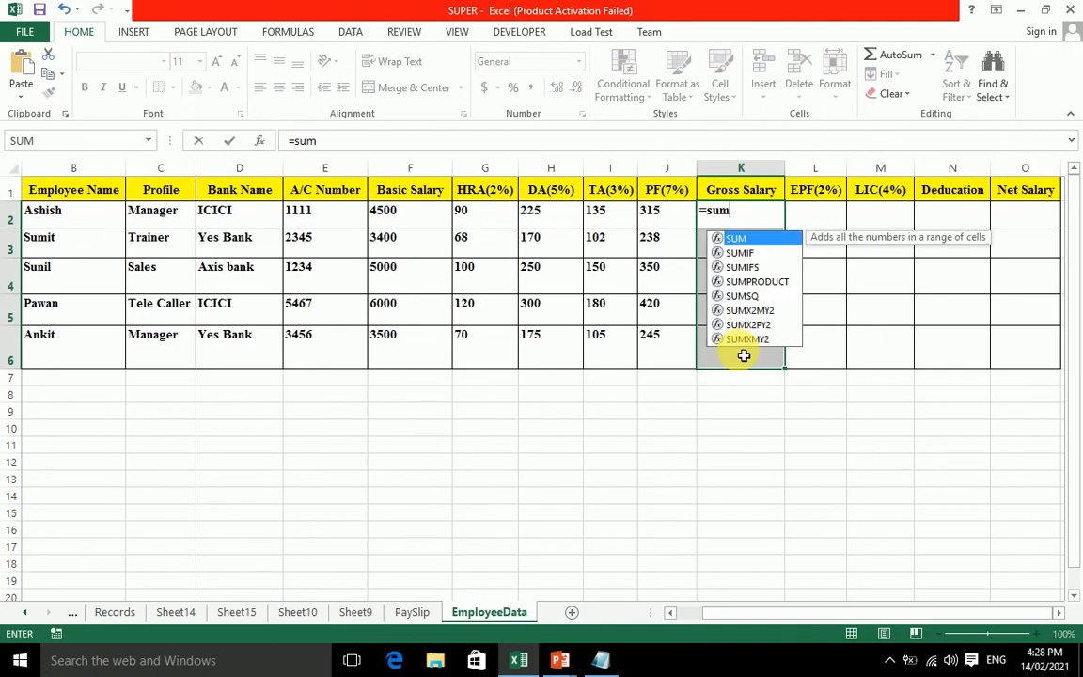
left_click(426, 220)
key("F8")
left_click(686, 215)
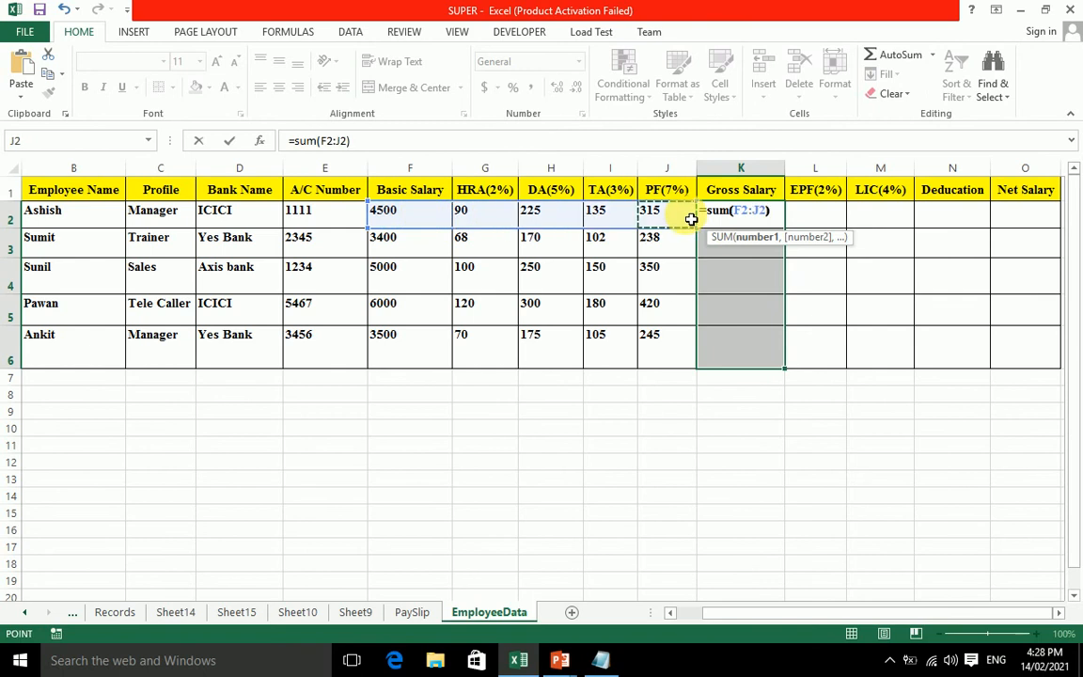
key("ctrl+Return")
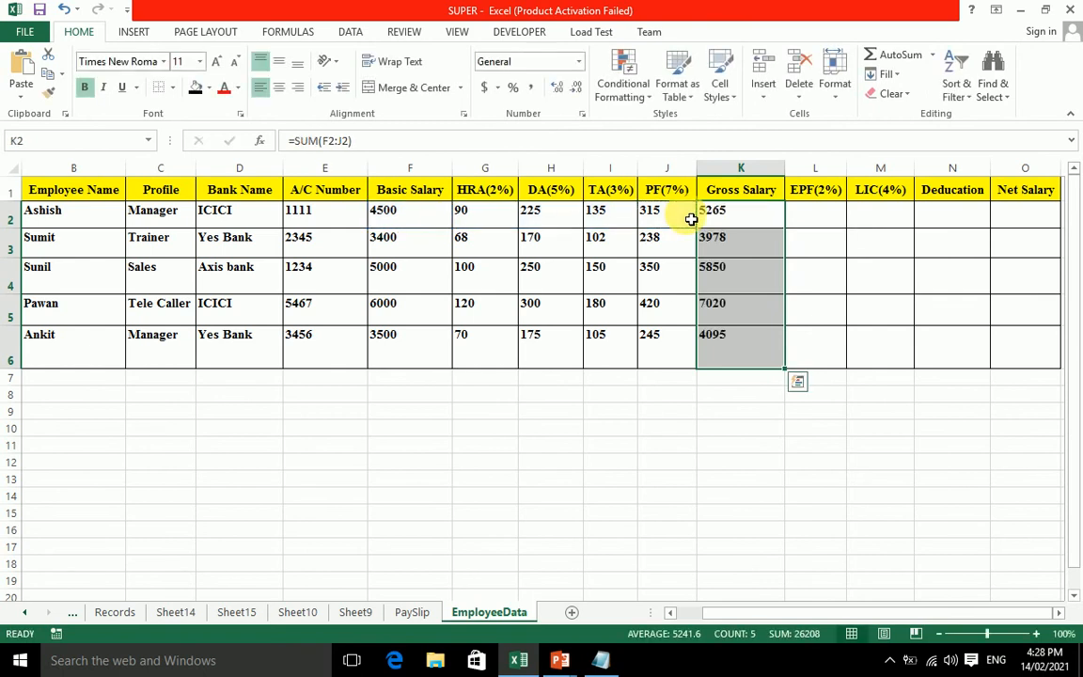
Step: Fill the EPF cells L2:L6 with the formula =F2*2% based on the basic salary
left_click(812, 221)
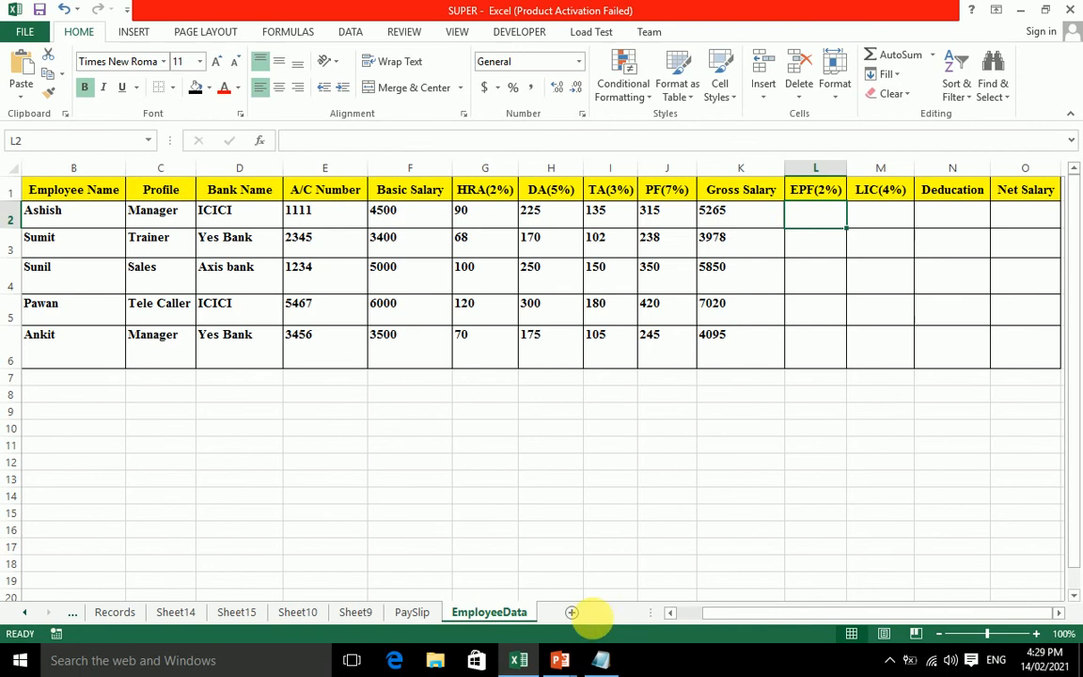
left_click(603, 658)
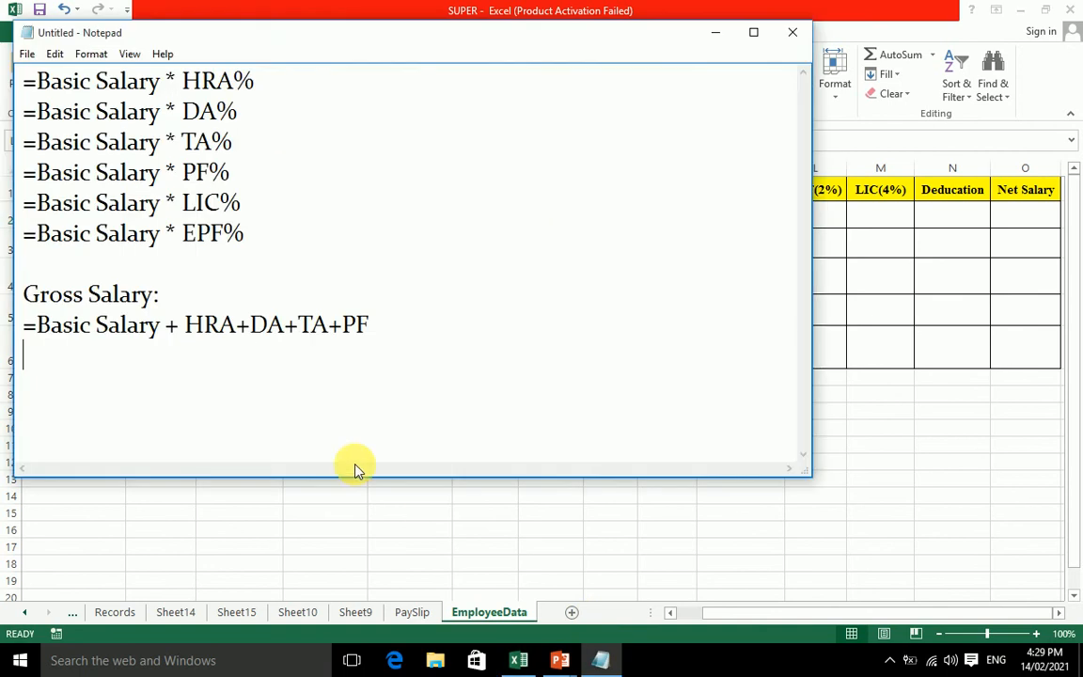
left_click(832, 367)
left_click_drag(814, 214, 814, 354)
type("=")
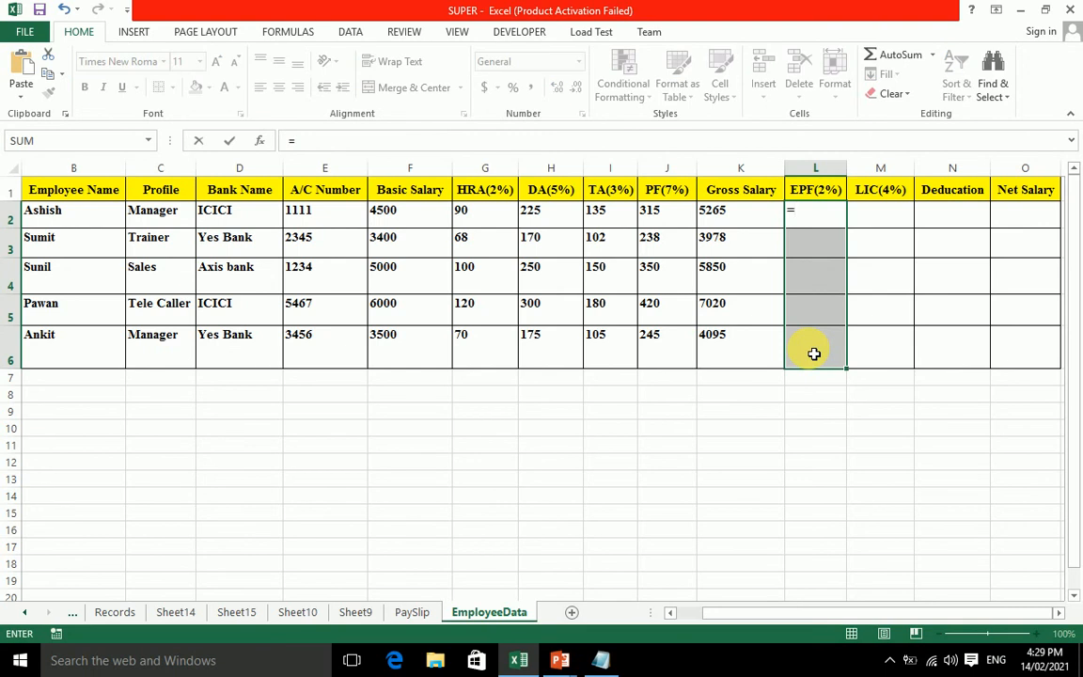
left_click(431, 225)
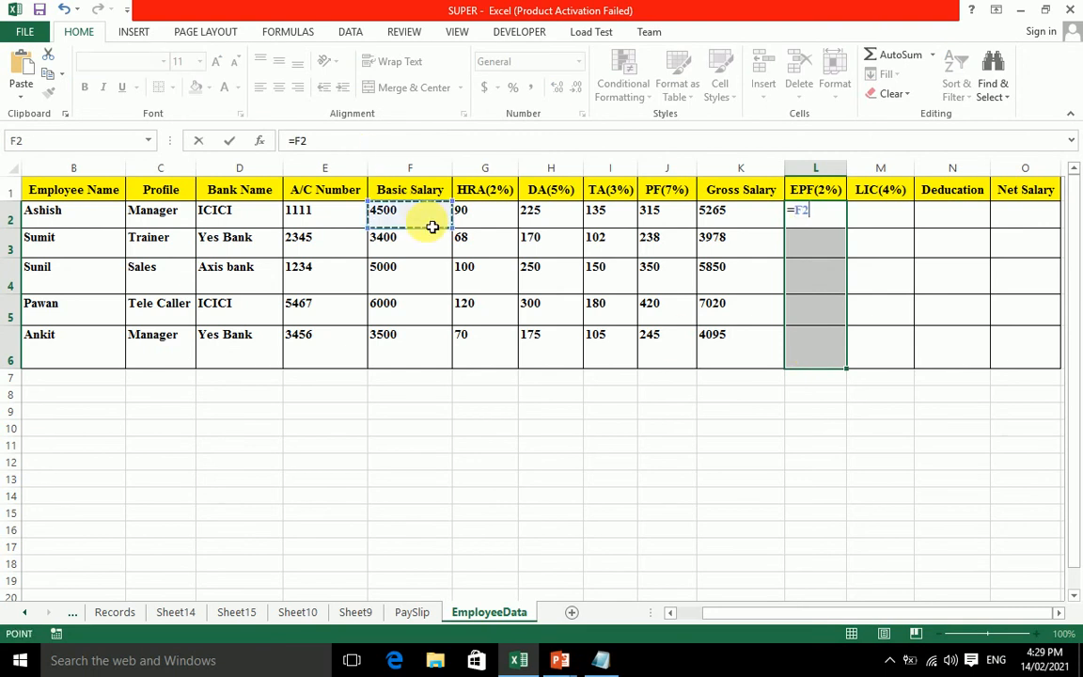
type("*2%")
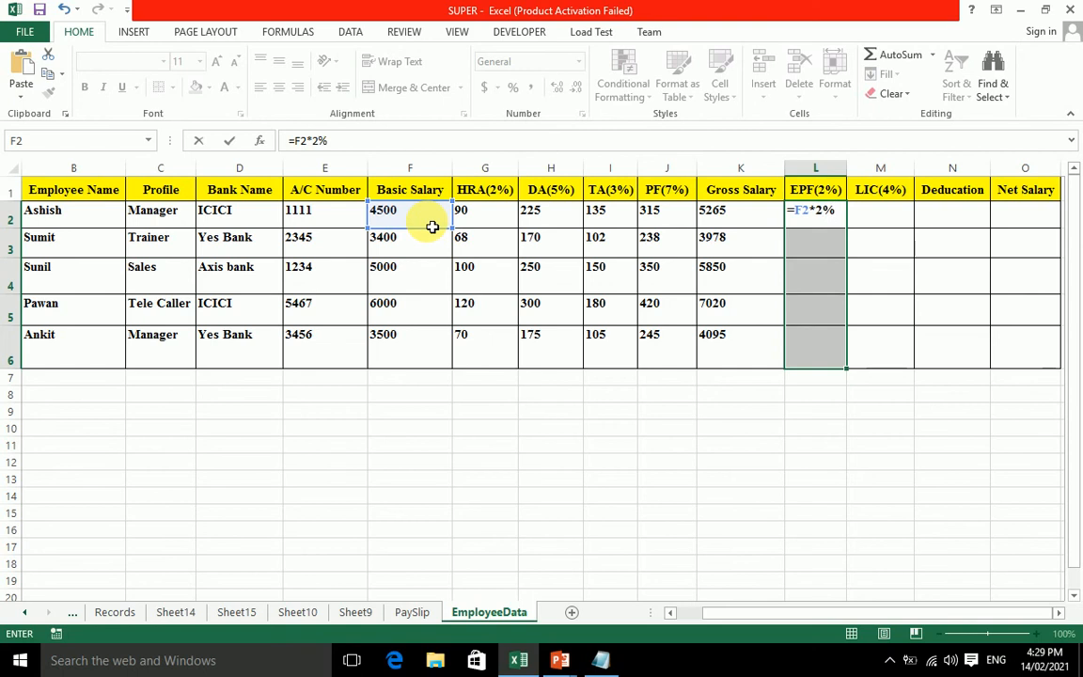
key("ctrl+Return")
Step: Fill the LIC cells M2:M6 with the formula =F2*4% based on the basic salary
key("Right")
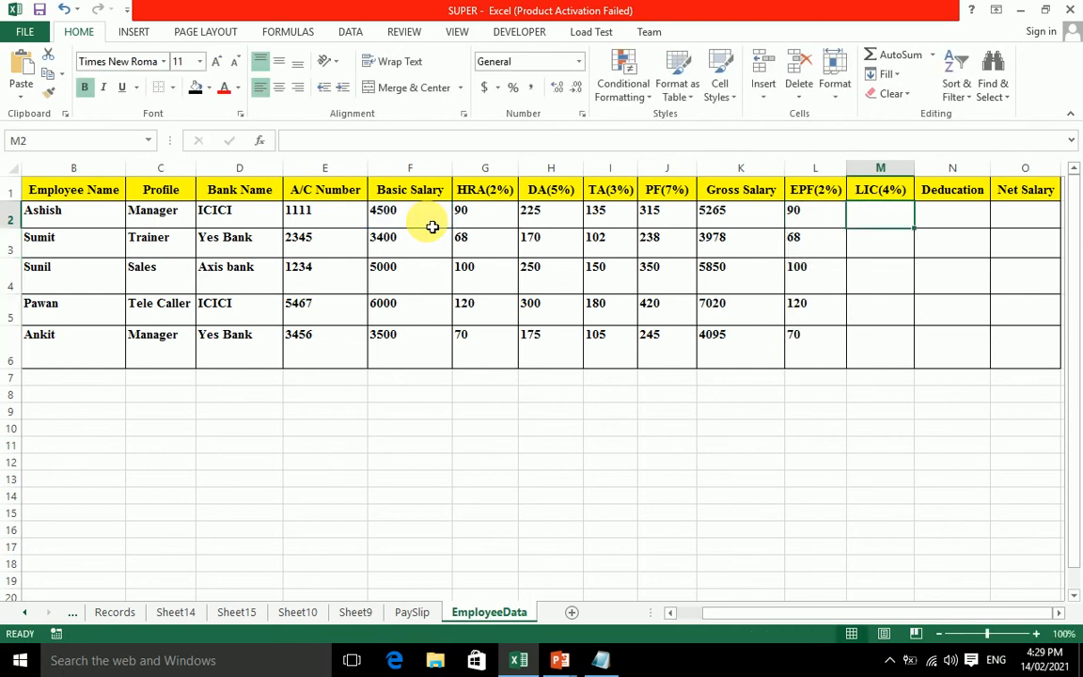
key("shift+Down")
key("shift+Down")
key("shift+Down")
key("shift+Down")
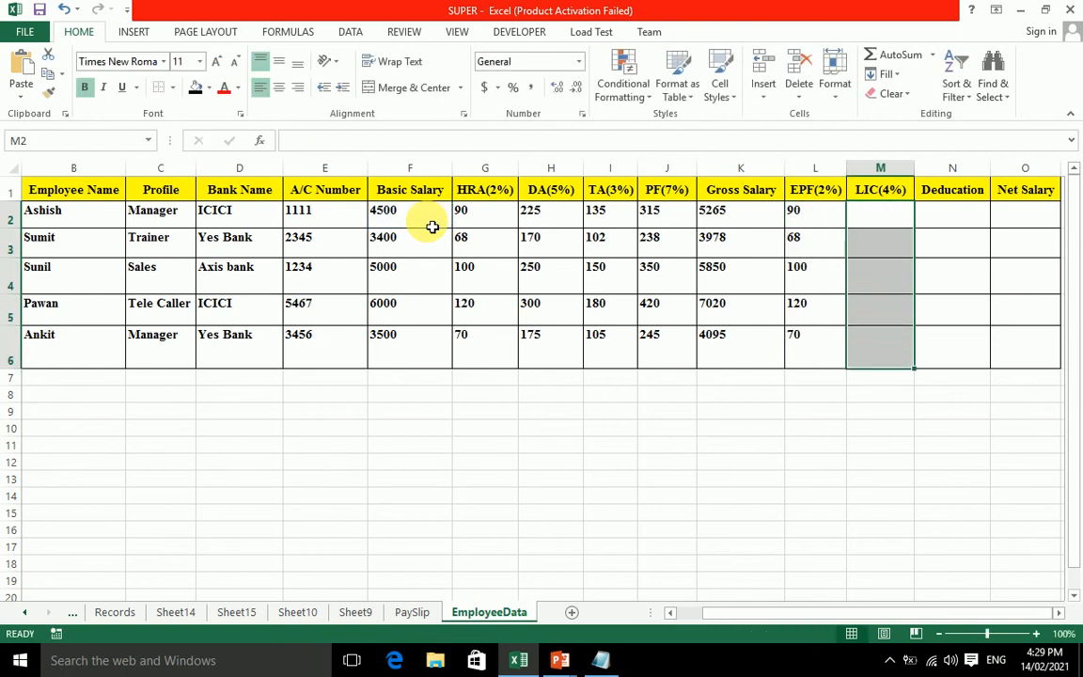
type("=")
left_click(391, 225)
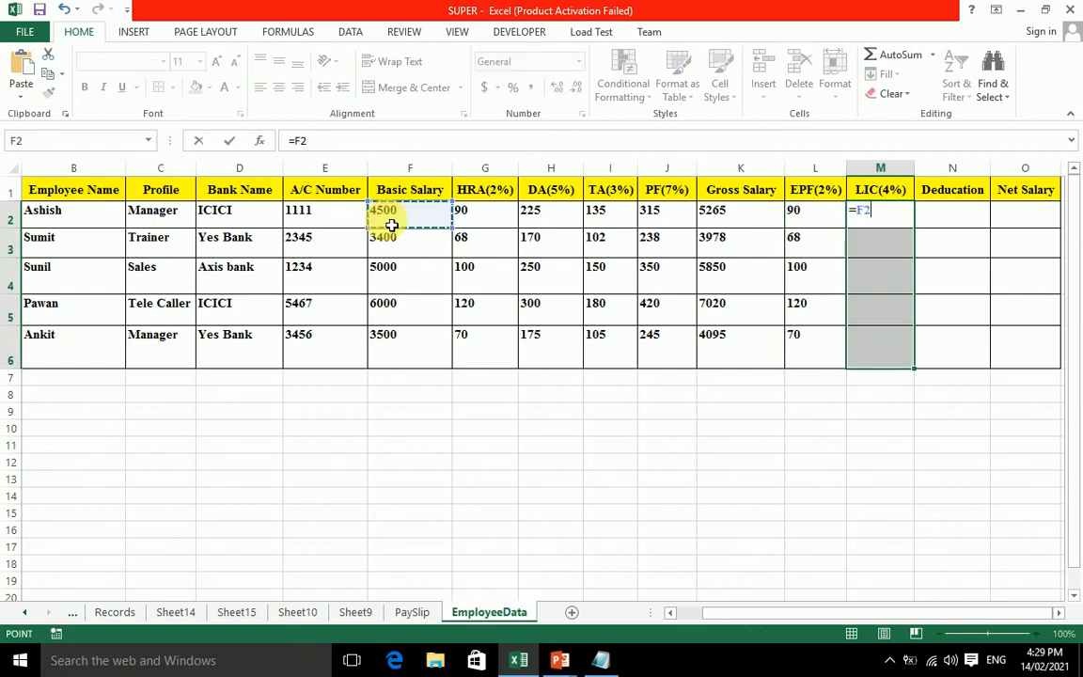
type("*4%")
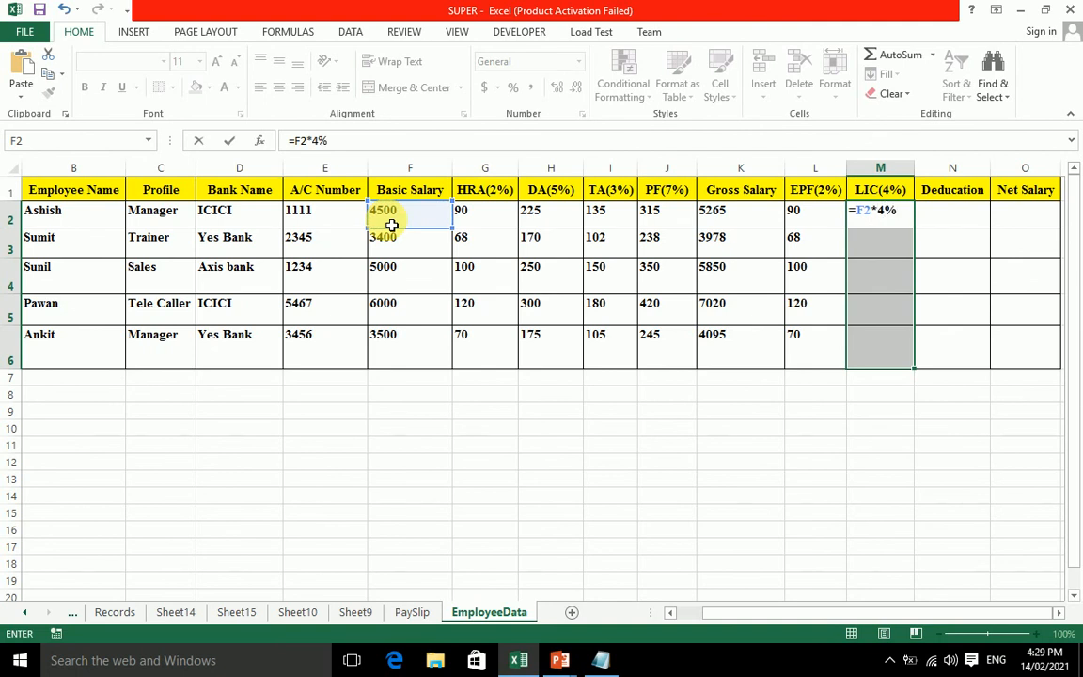
key("ctrl+Return")
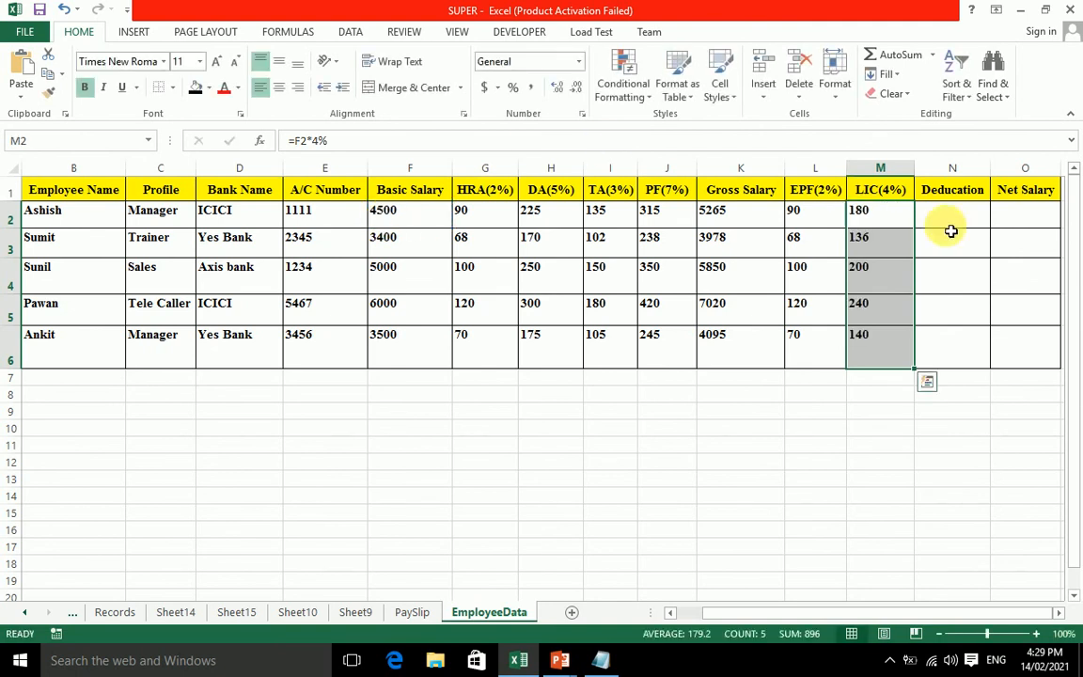
Step: Switch to Notepad and add the heading "Deducation:" with the formula note "=LIC+EPF" below the gross salary note
left_click(944, 226)
left_click(600, 660)
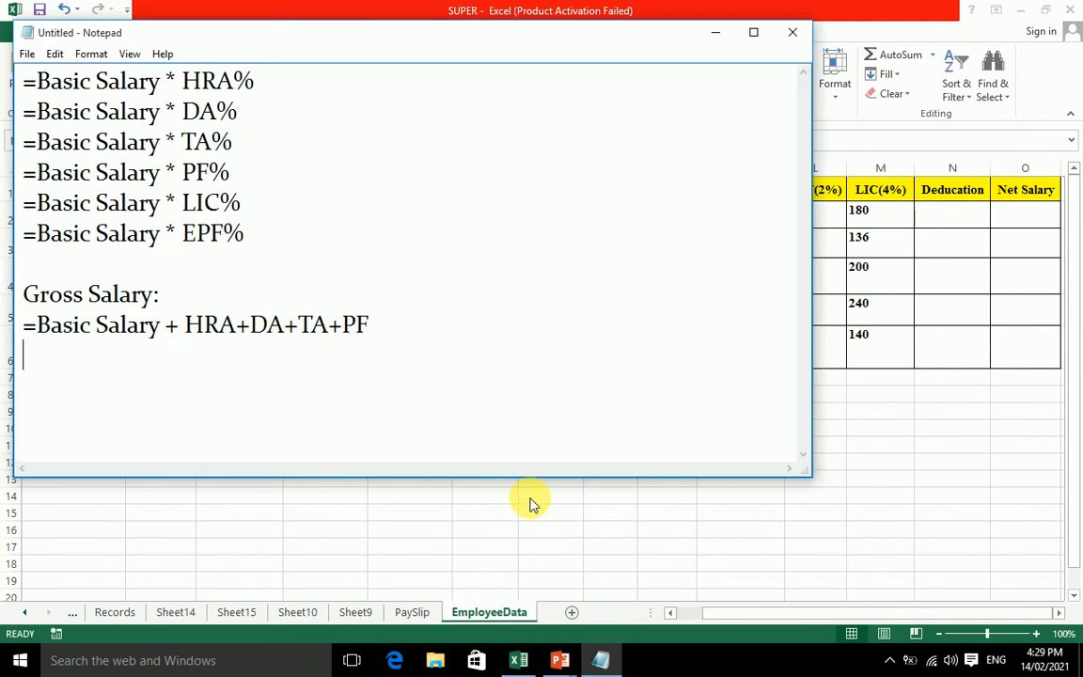
type("Deducation")
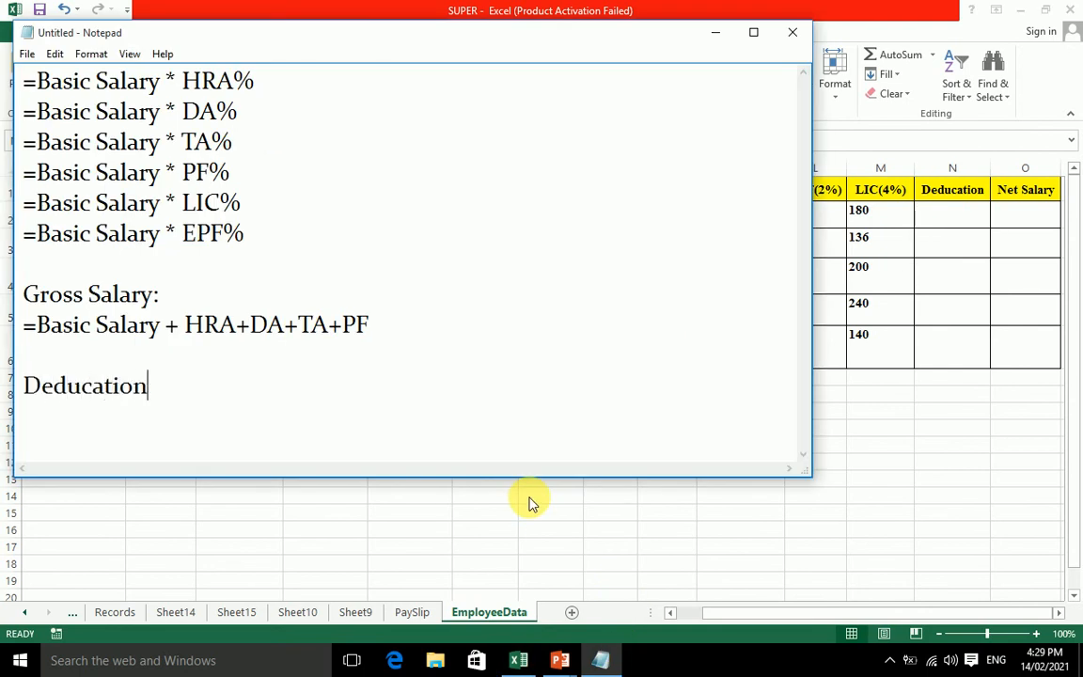
type(":")
key("Return")
key("Return")
type("=")
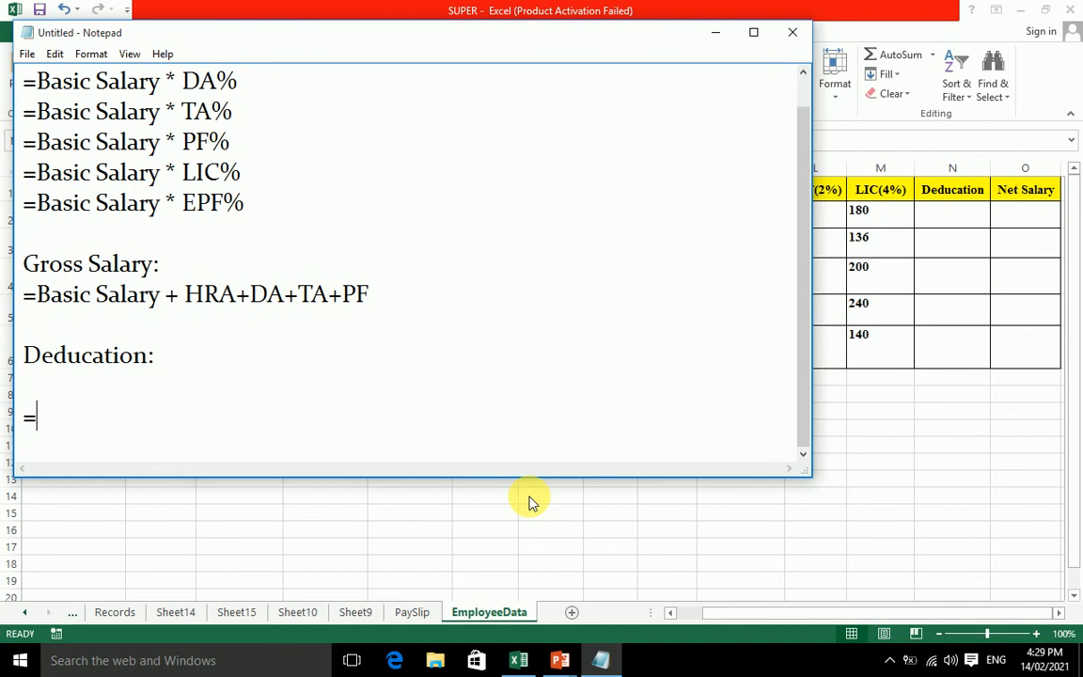
type("LIC+EPF")
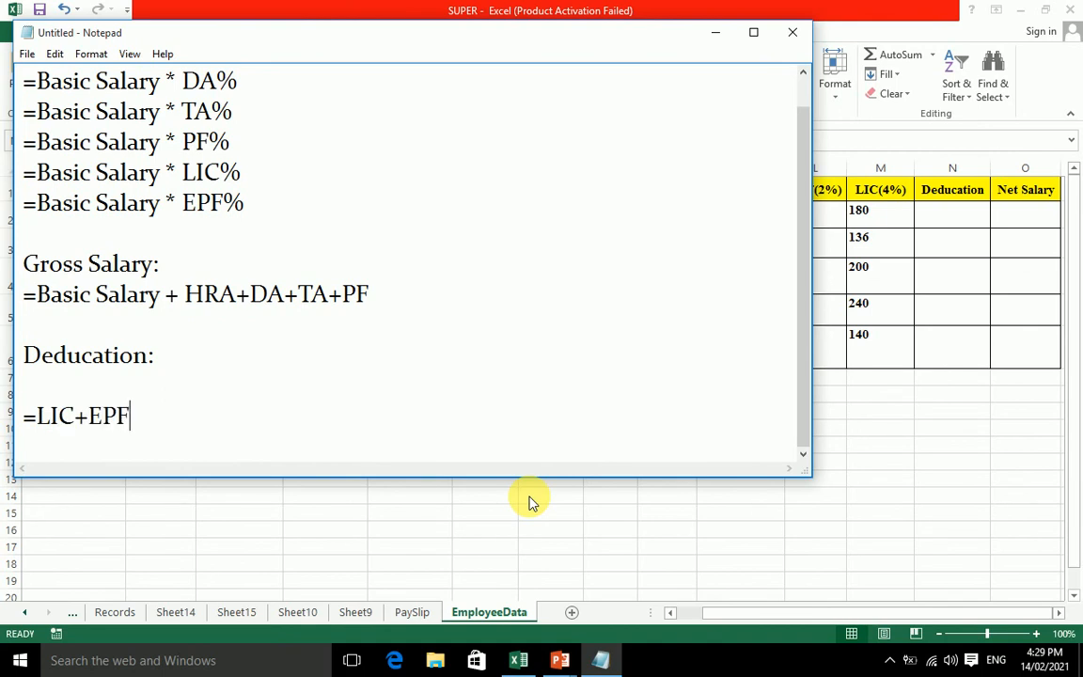
key("Return")
Step: Switch back to Excel and fill the Deducation cells N2:N6 with the formula =L2+M2
left_click(911, 357)
left_click(939, 223)
left_click_drag(943, 222, 952, 351)
type("=")
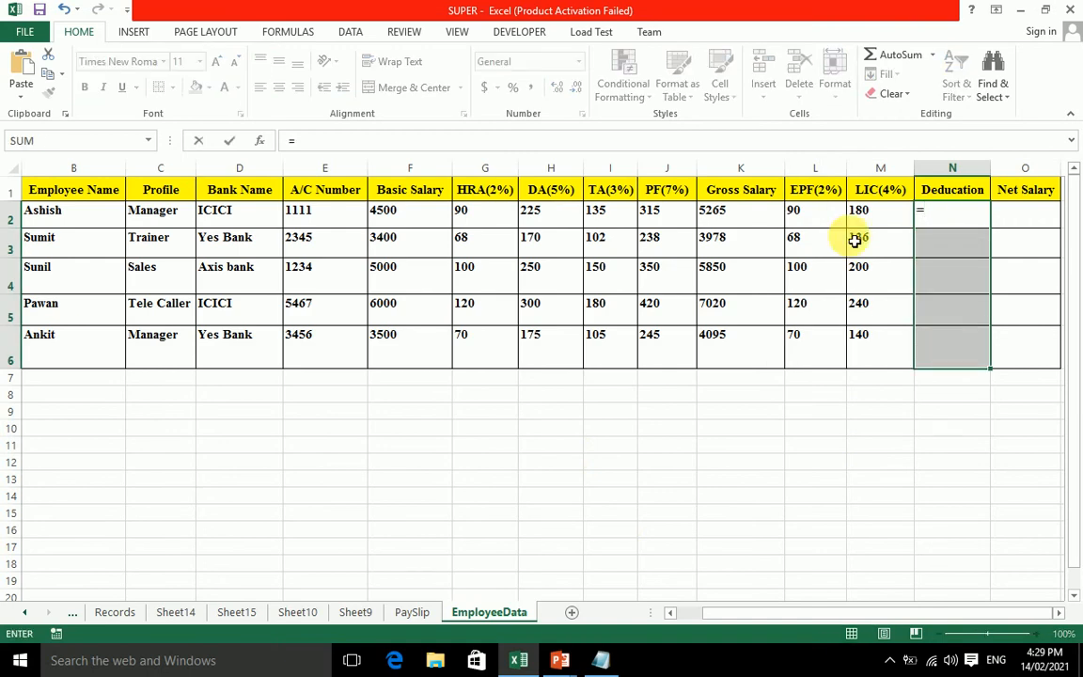
left_click(821, 225)
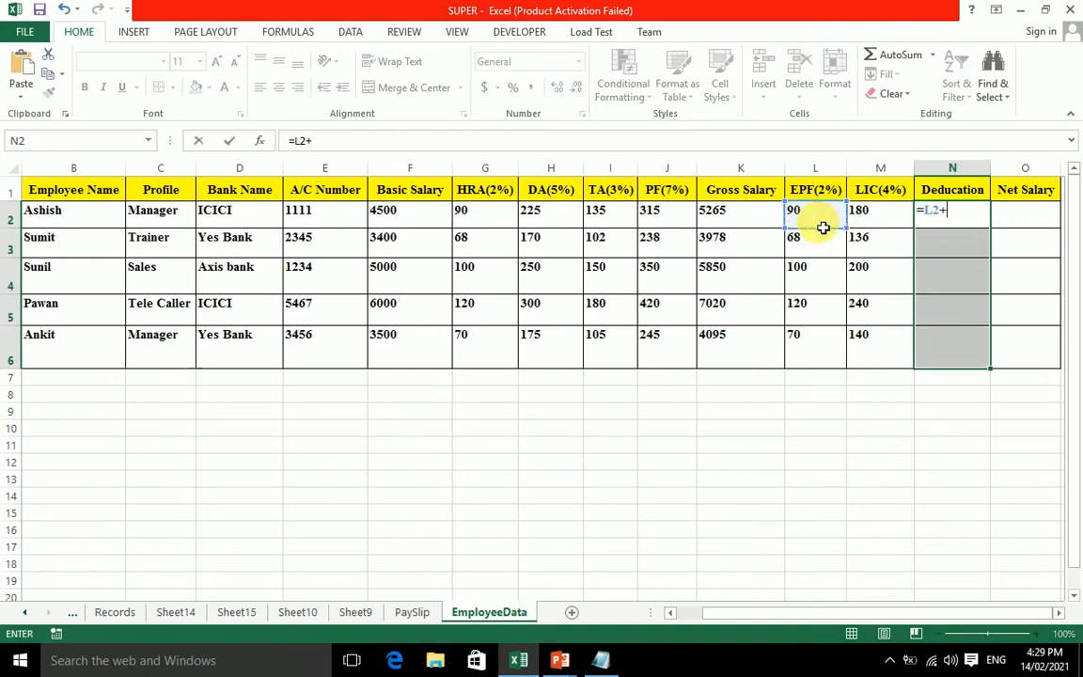
left_click(872, 226)
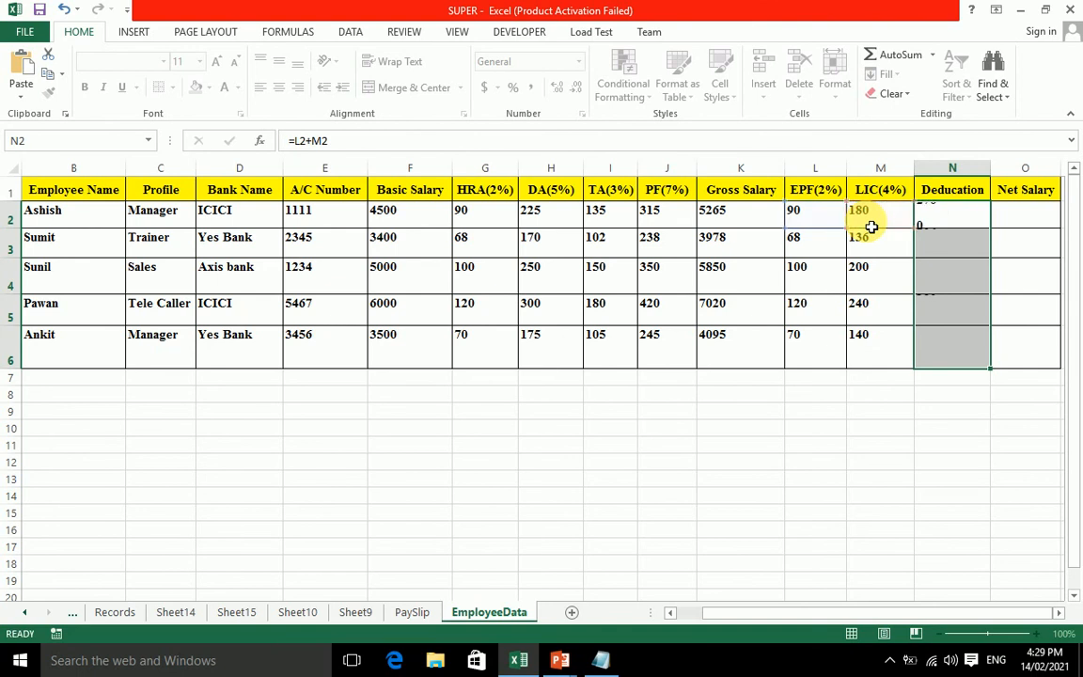
key("ctrl+Return")
Step: Switch to Notepad and add the heading "Net Salary :" with the formula note "=Gross Salary - Deducation" below the deduction note
key("Right")
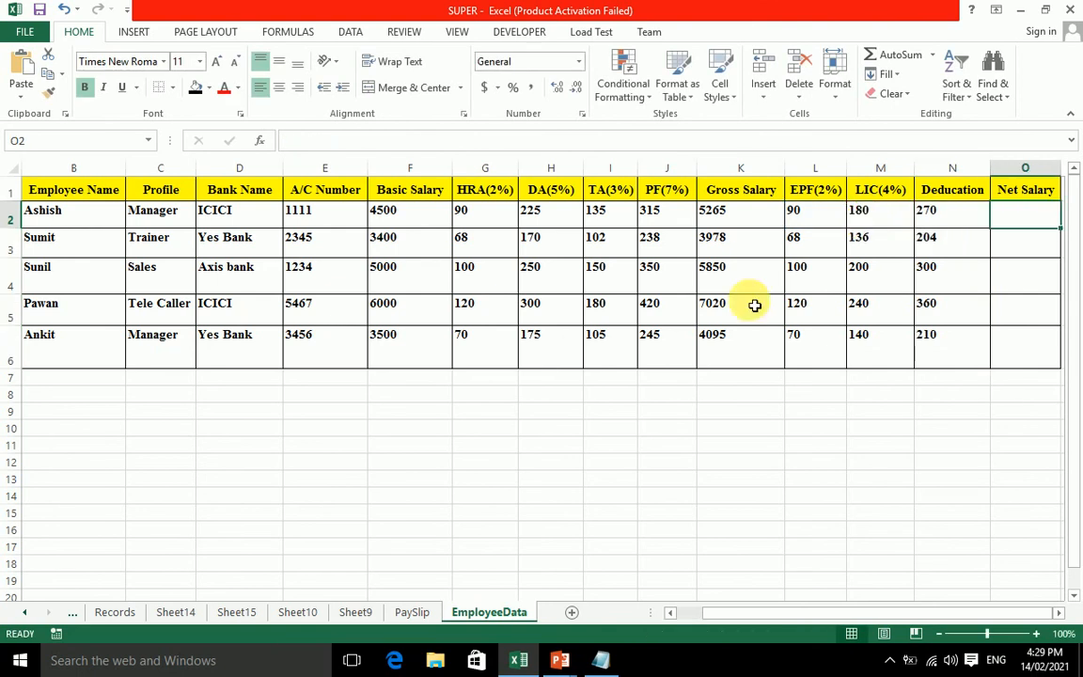
left_click(601, 660)
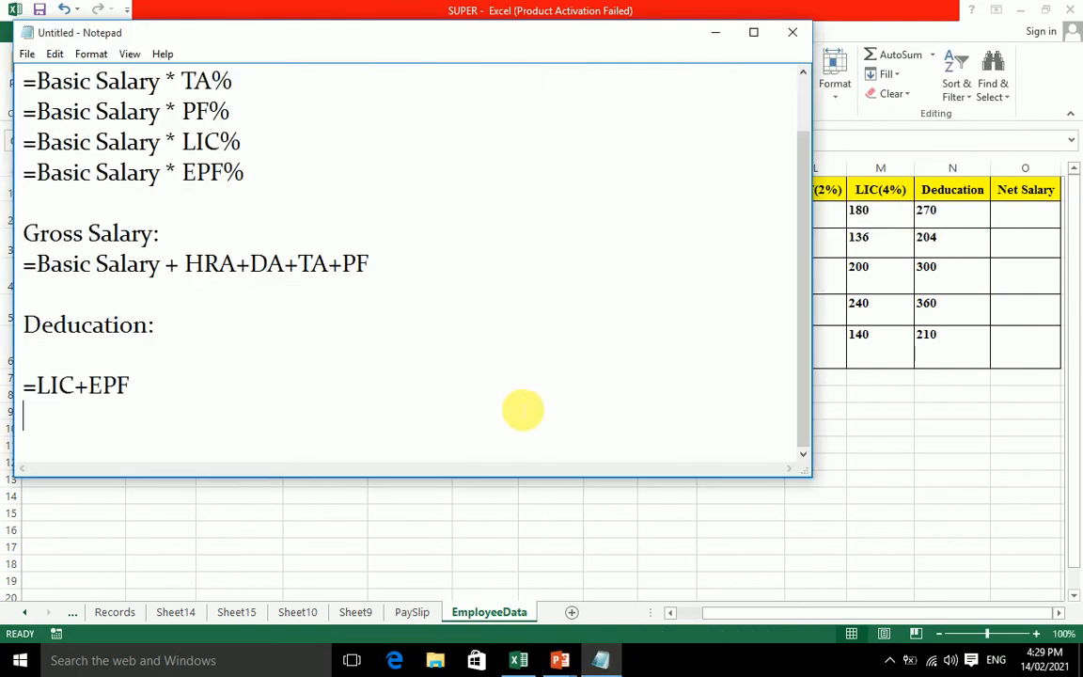
key("Return")
key("Return")
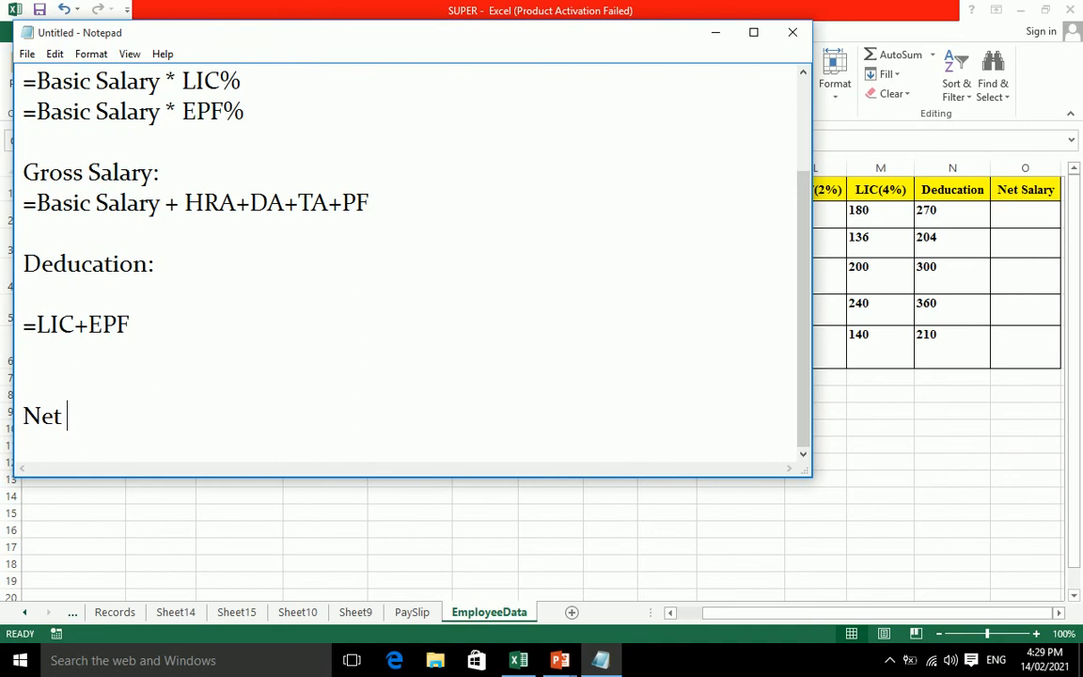
type("Net Salary :")
key("Return")
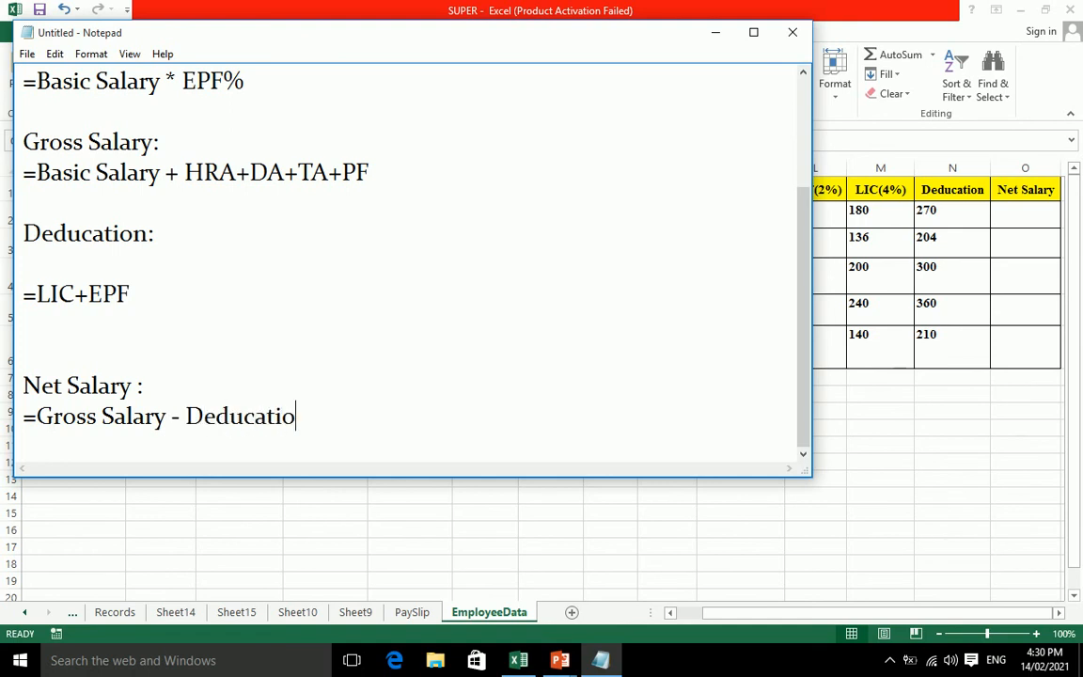
key("Return")
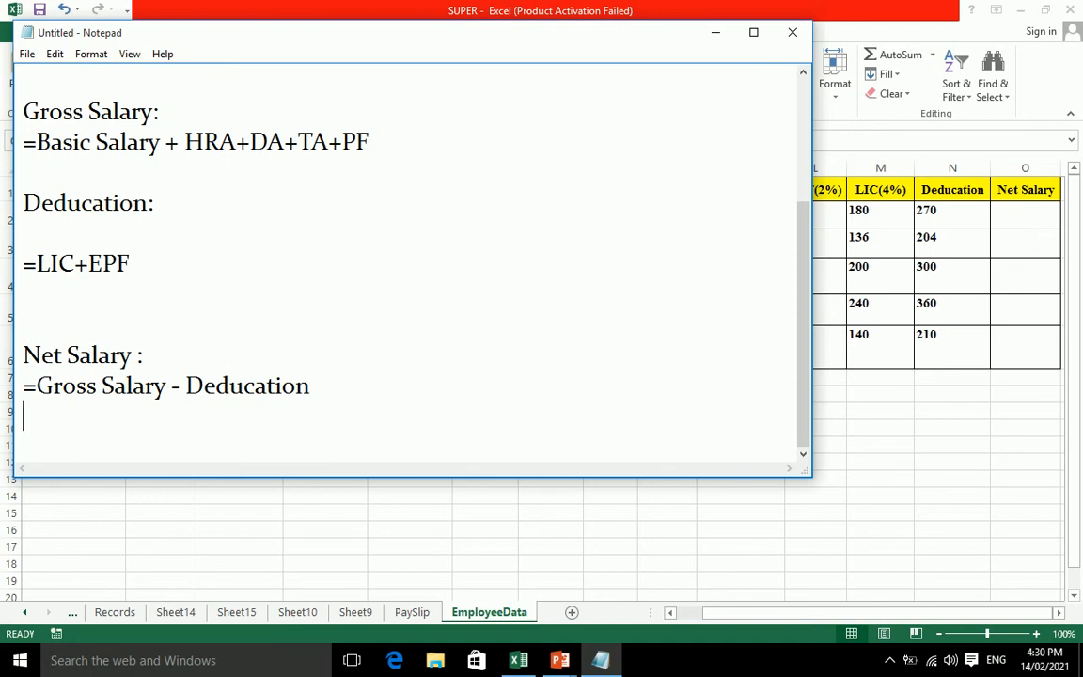
Step: Switch back to Excel and fill the Net Salary cells O2:O6 with the formula =K2-N2
left_click(940, 273)
left_click(1015, 225)
left_click_drag(1016, 225, 1028, 360)
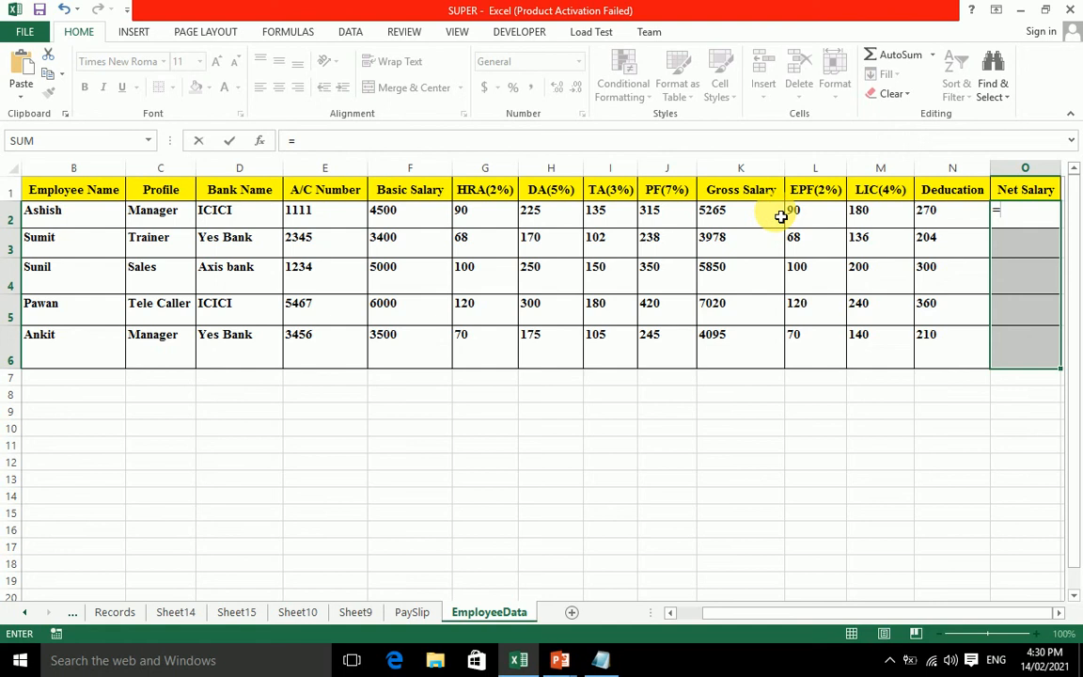
left_click(780, 217)
type("-")
left_click(949, 218)
key("ctrl+Return")
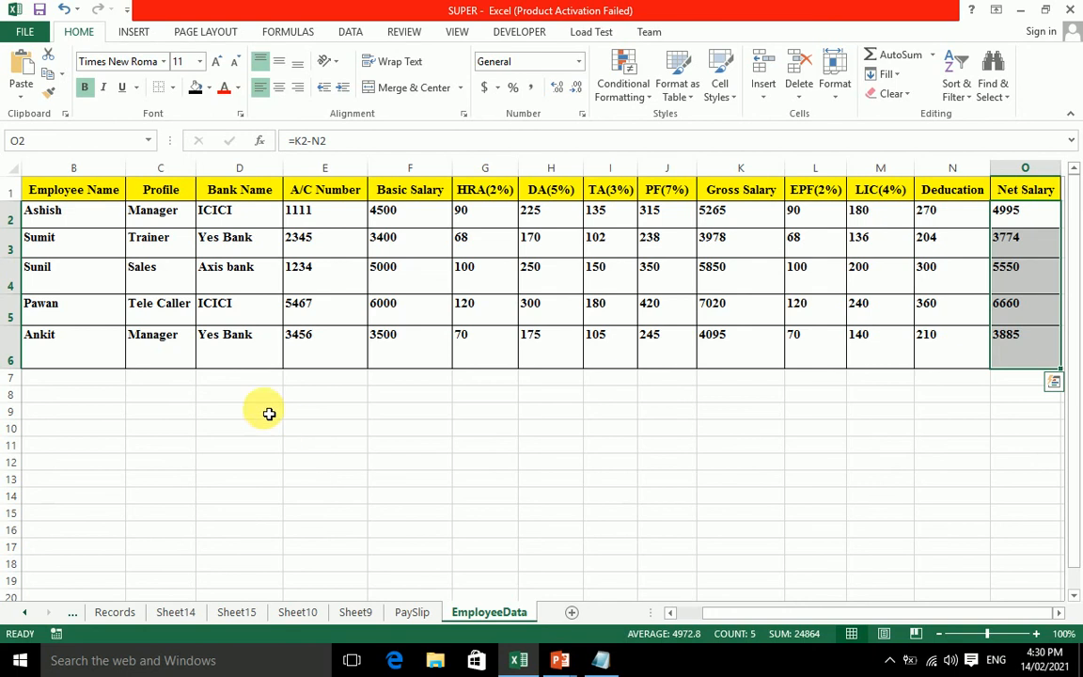
Step: On the PaySlip sheet, add the bold label "Employee Name" in cell E7, below the Bank A/C Name label
left_click(425, 399)
left_click(414, 612)
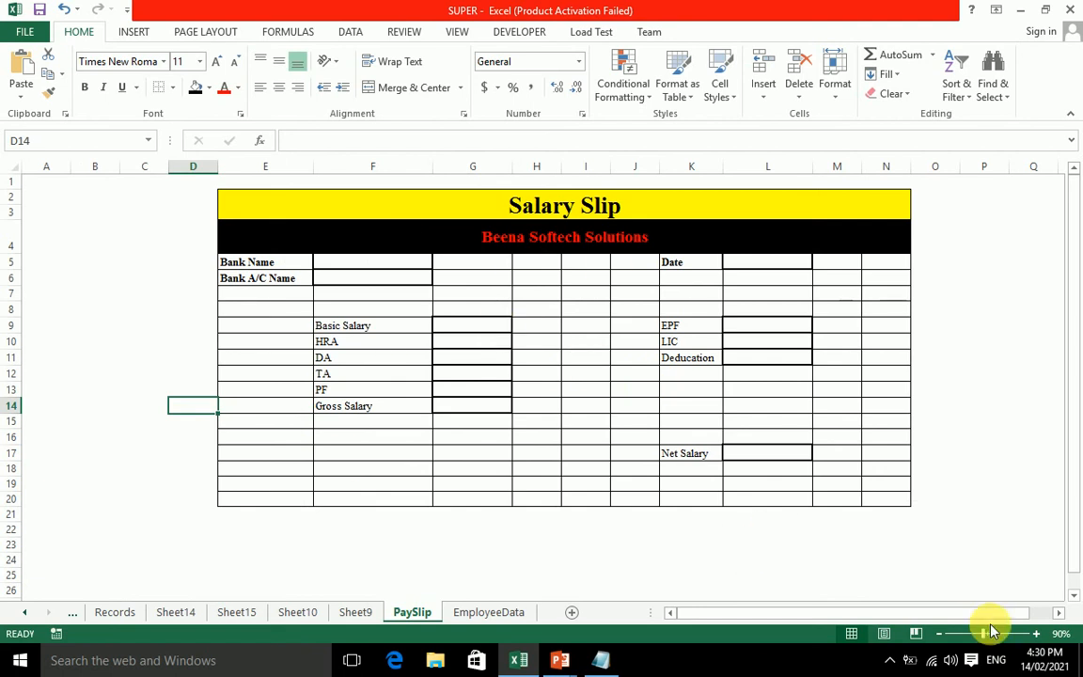
left_click(1035, 633)
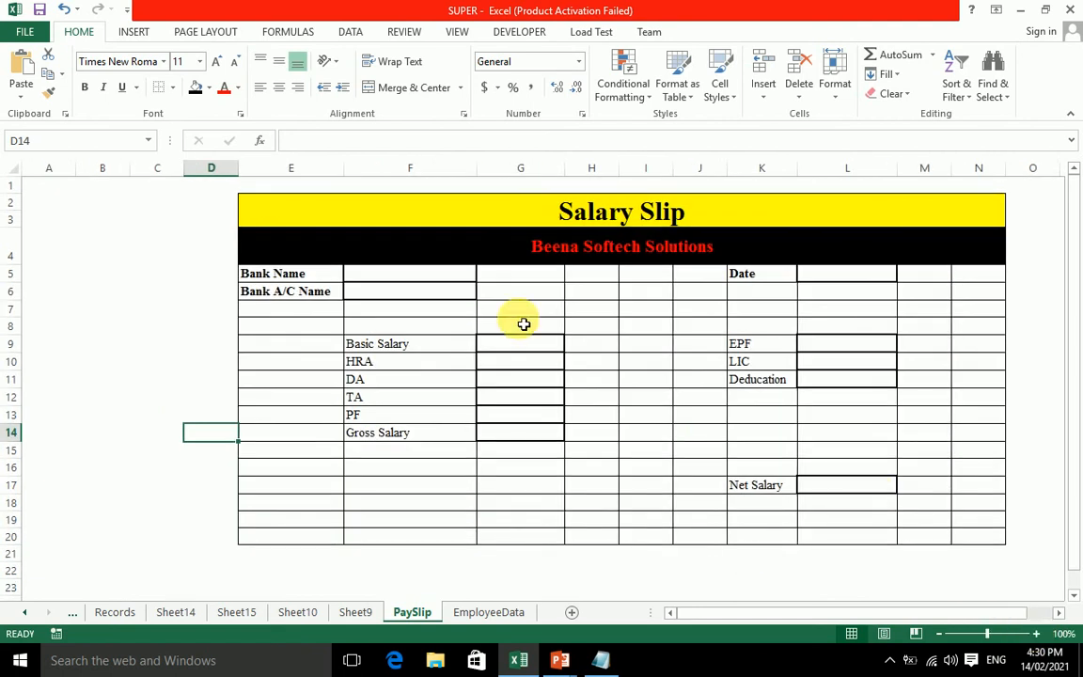
left_click(437, 273)
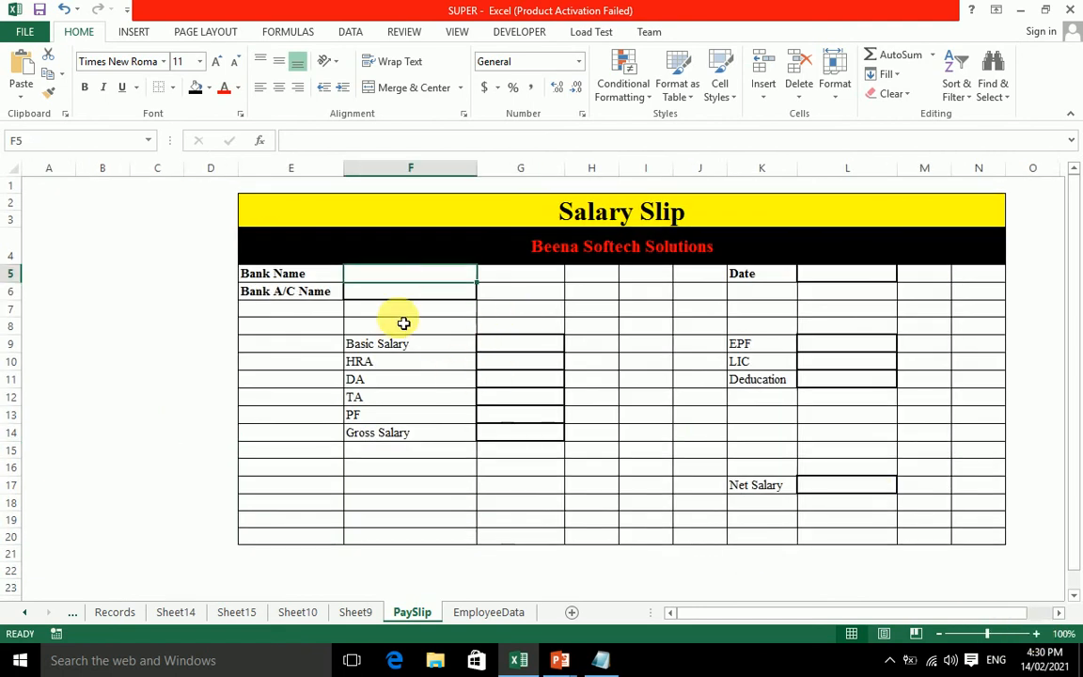
left_click(293, 313)
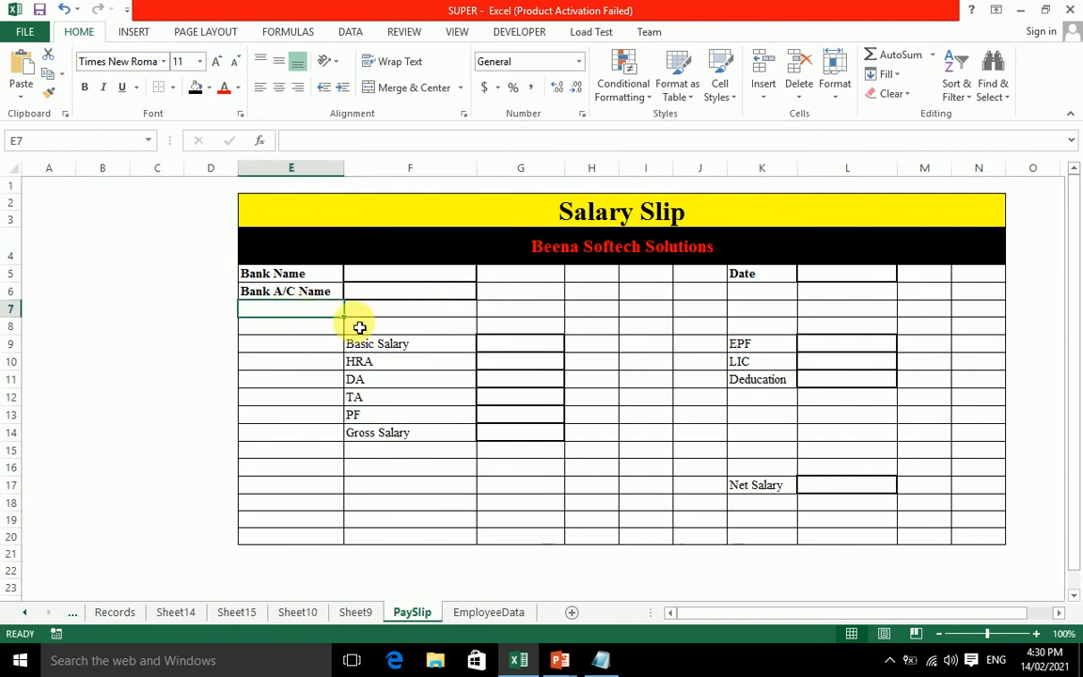
type("Employee Name")
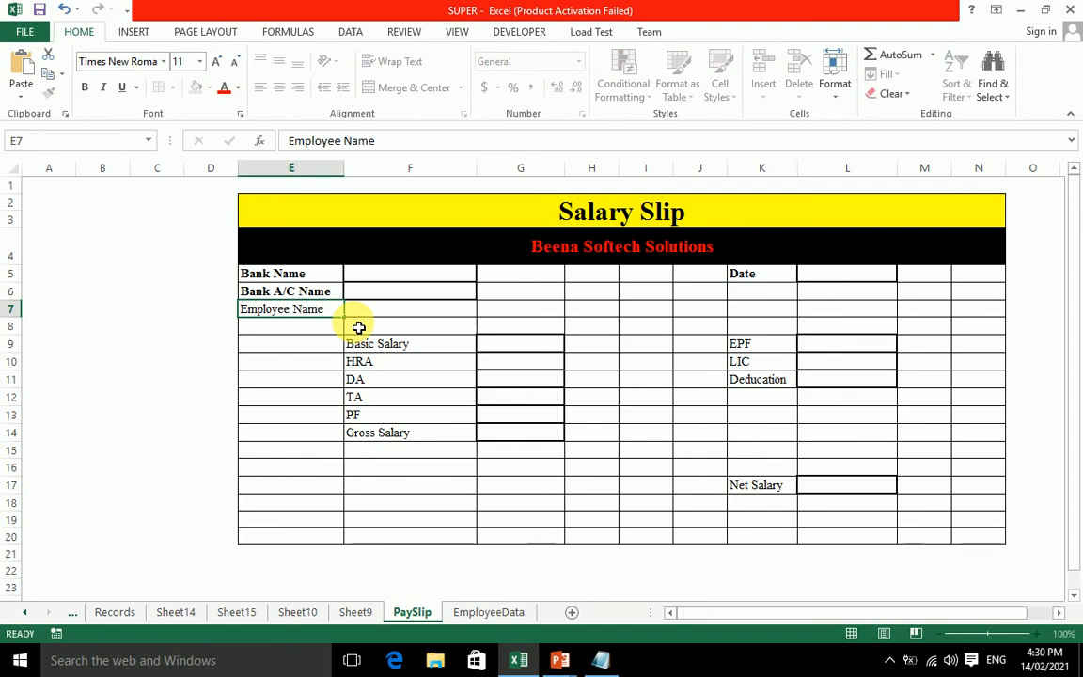
key("Down")
key("Up")
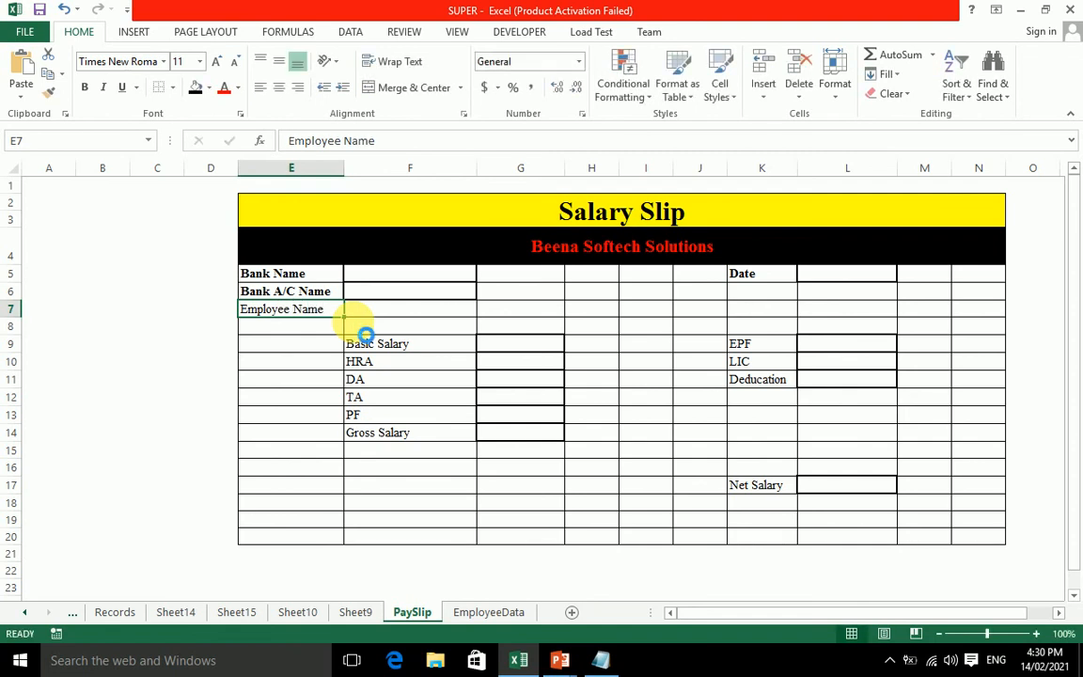
key("ctrl+b")
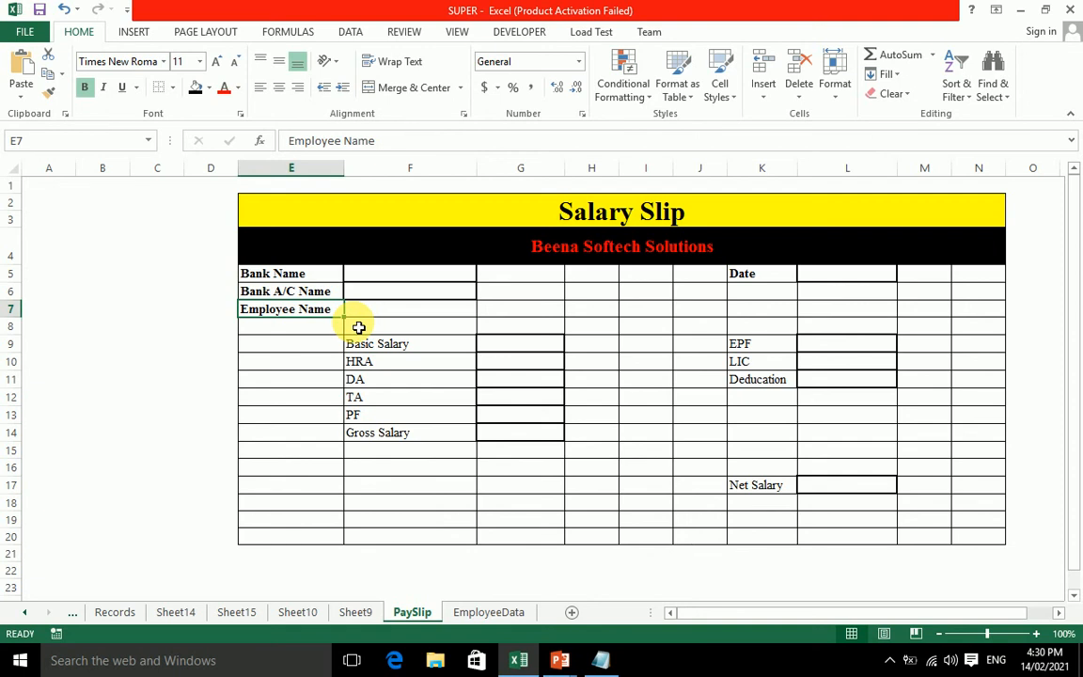
Step: Copy the bordered Bank A/C Name entry cell F6 onto F7 beside the Employee Name label
key("Right")
key("Right")
key("Right")
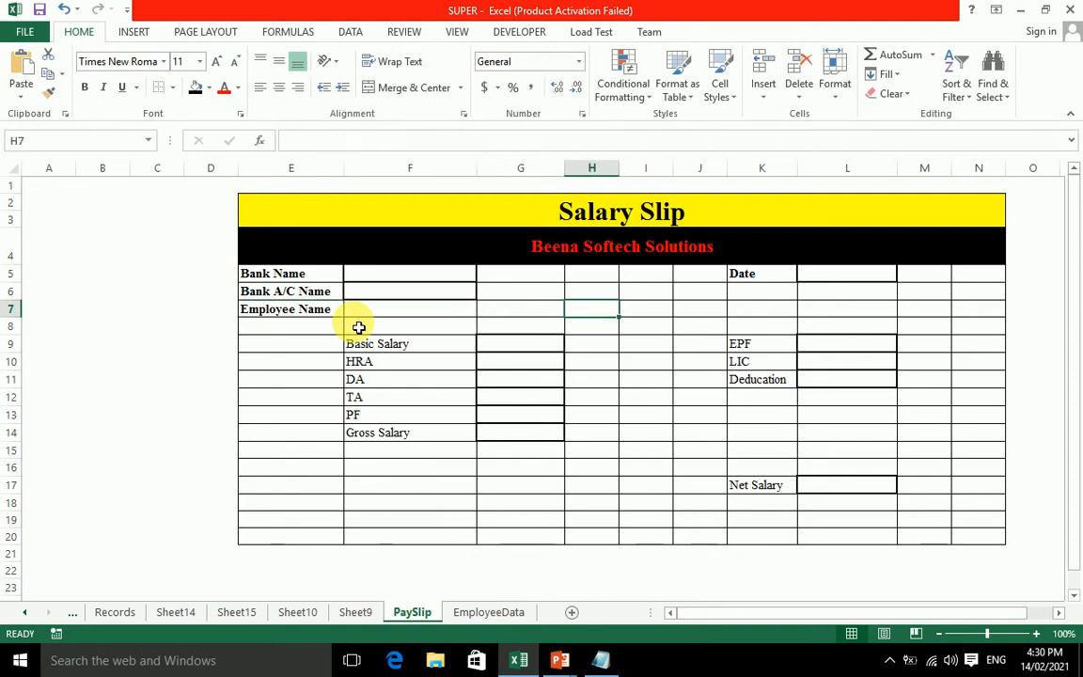
key("Left")
key("Left")
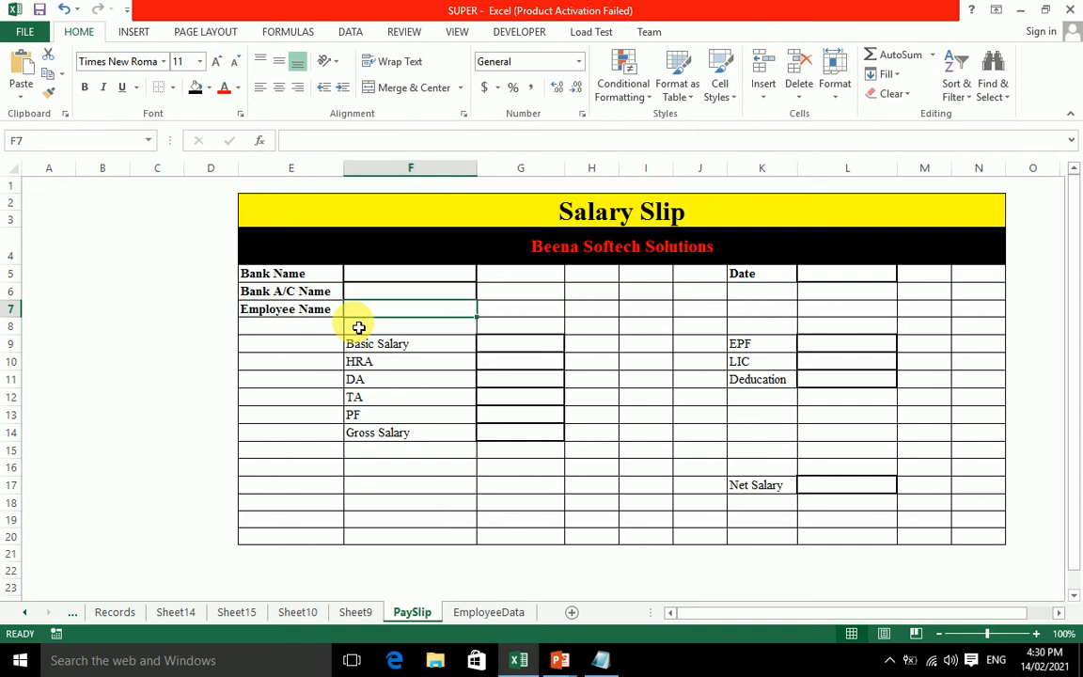
left_click(395, 293)
key("ctrl+c")
left_click(382, 312)
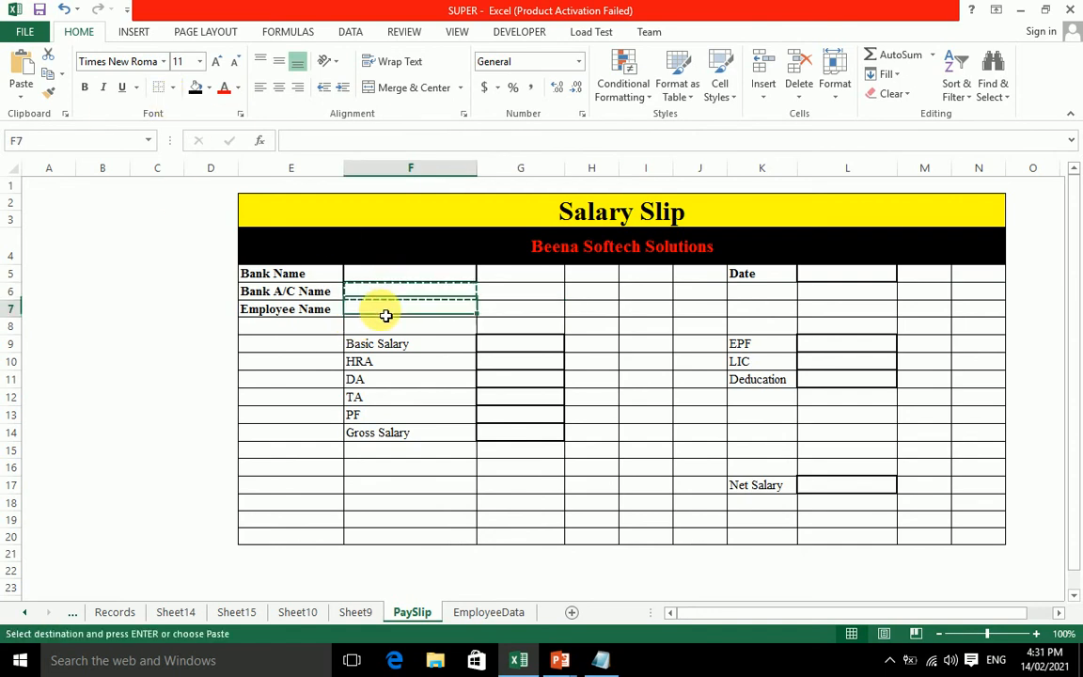
key("Return")
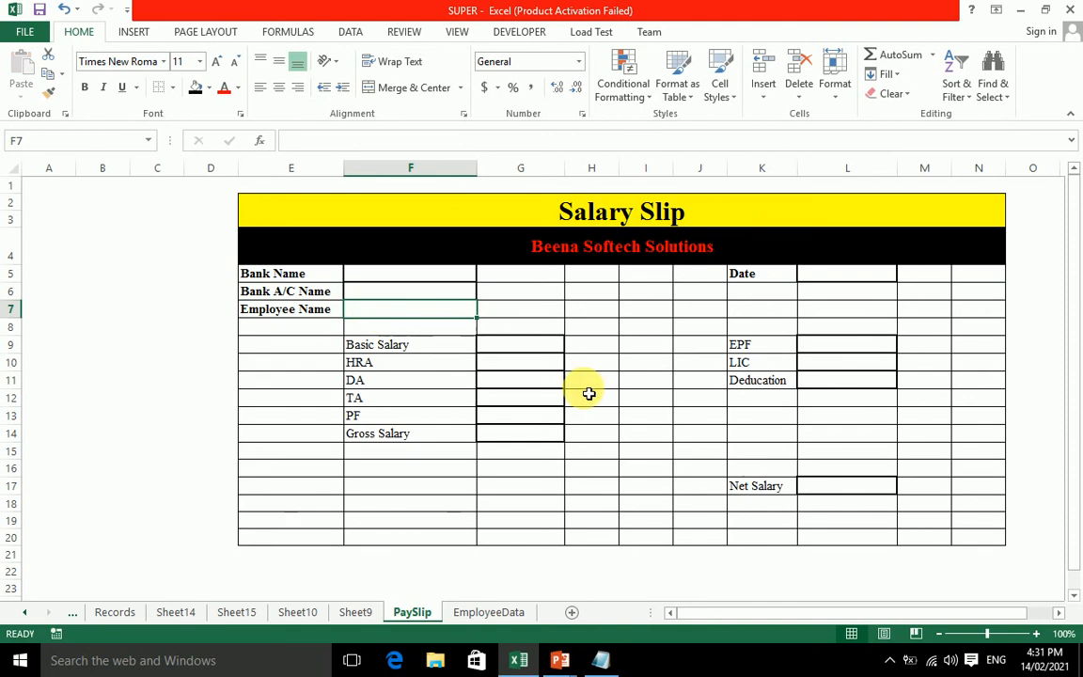
left_click(440, 295)
left_click(447, 315)
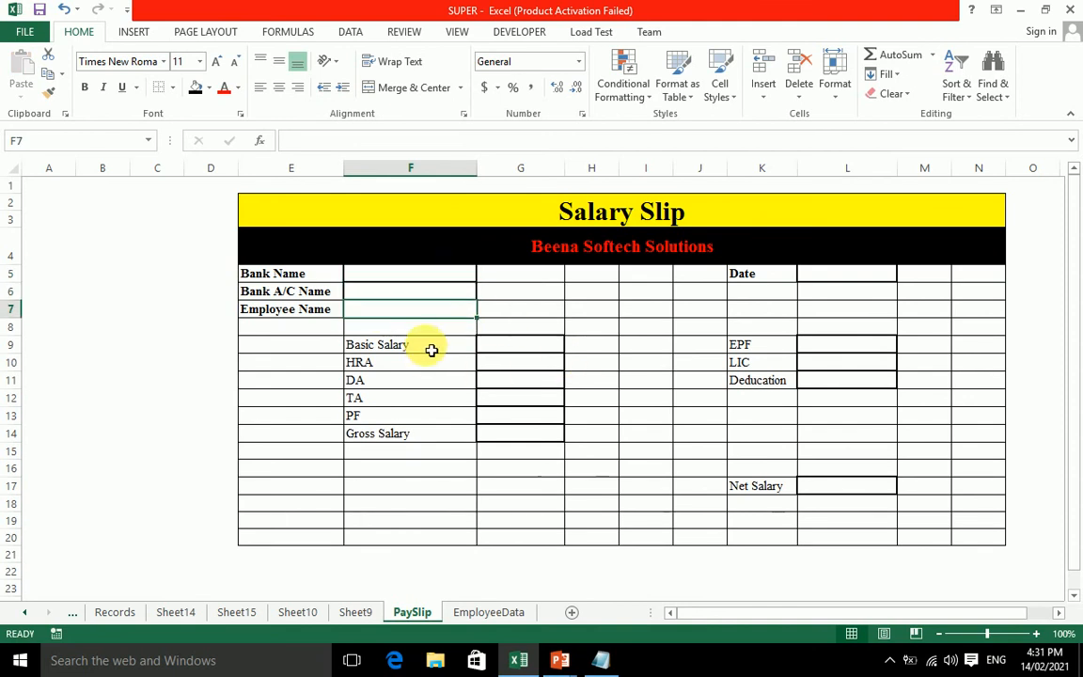
left_click(410, 486)
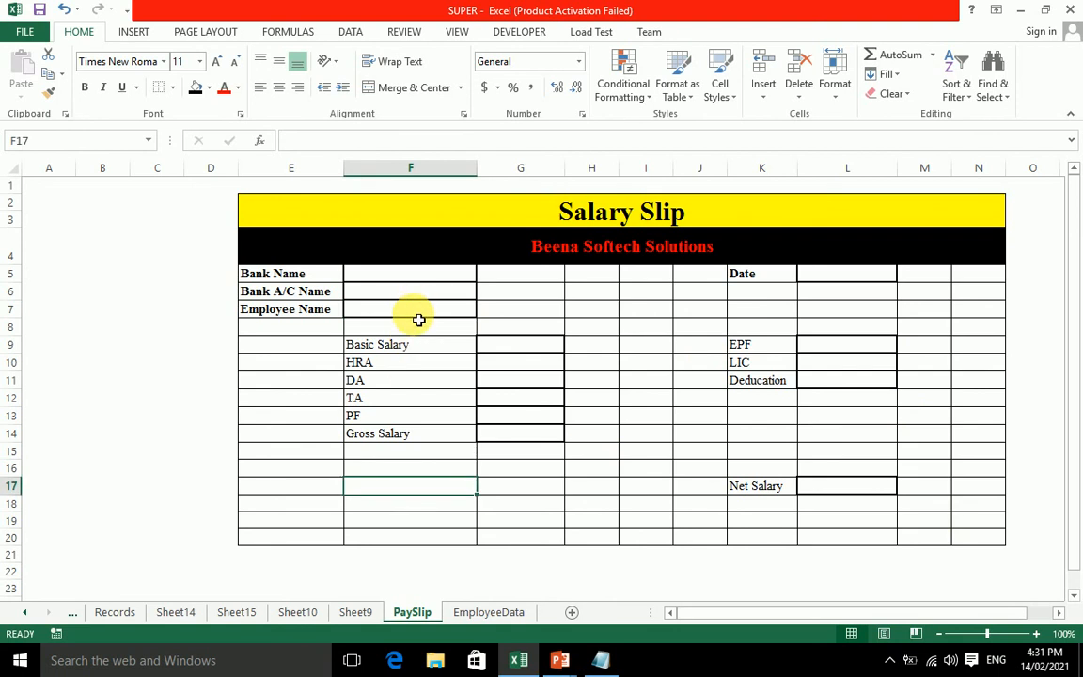
Step: Open Data Validation for the Employee Name entry cell F7 and allow only values from a List
left_click(418, 318)
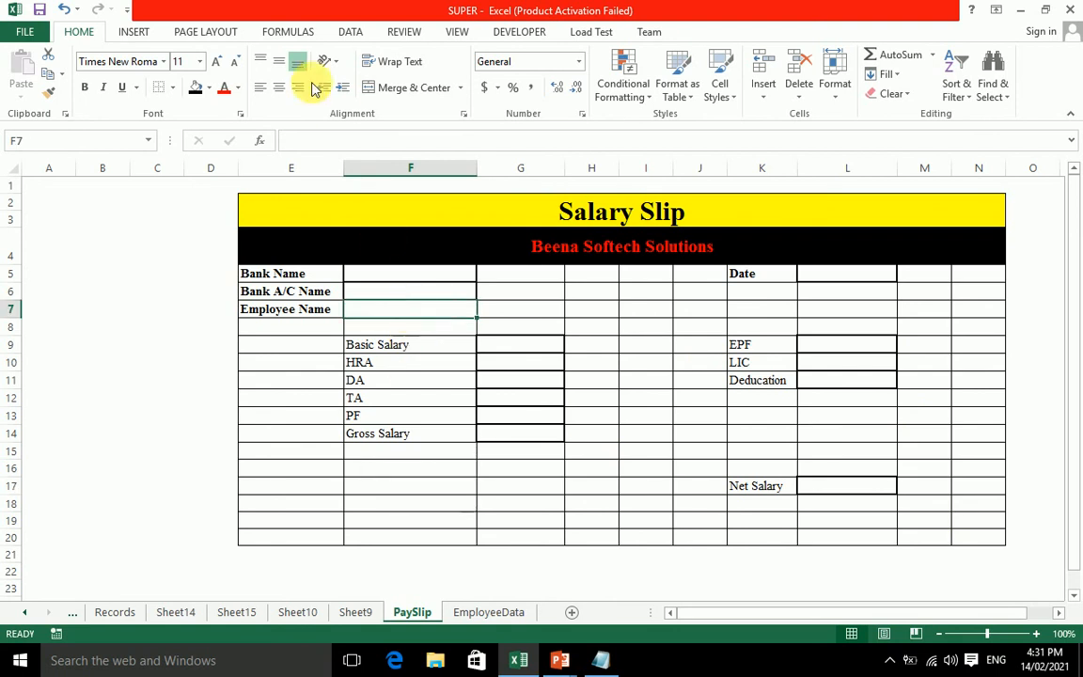
left_click(291, 33)
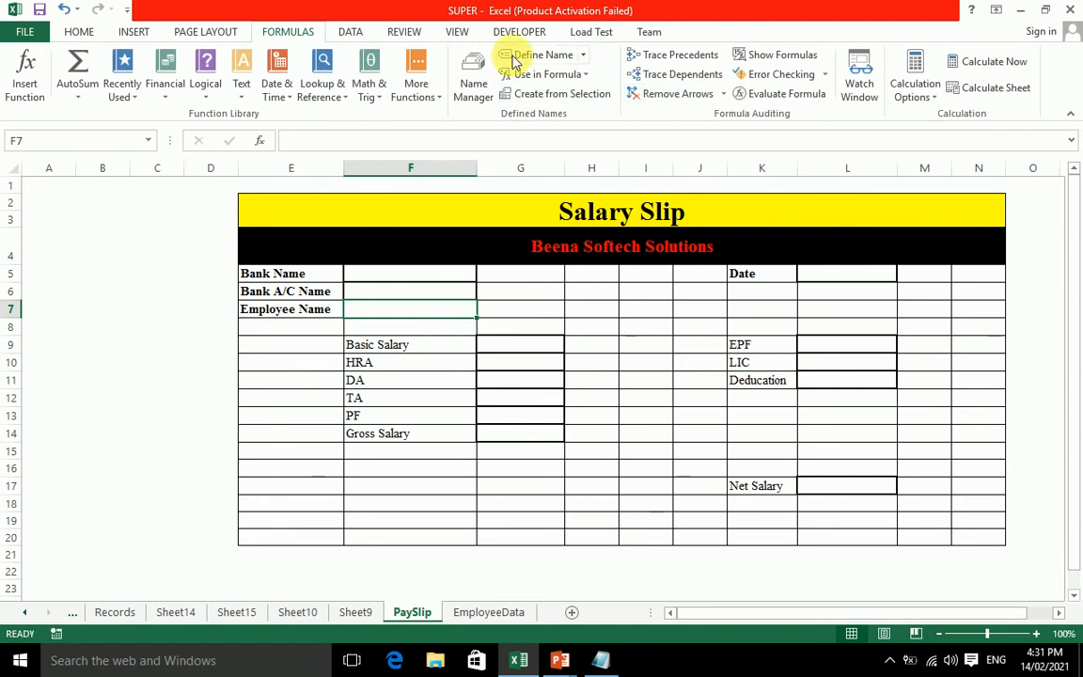
left_click(352, 32)
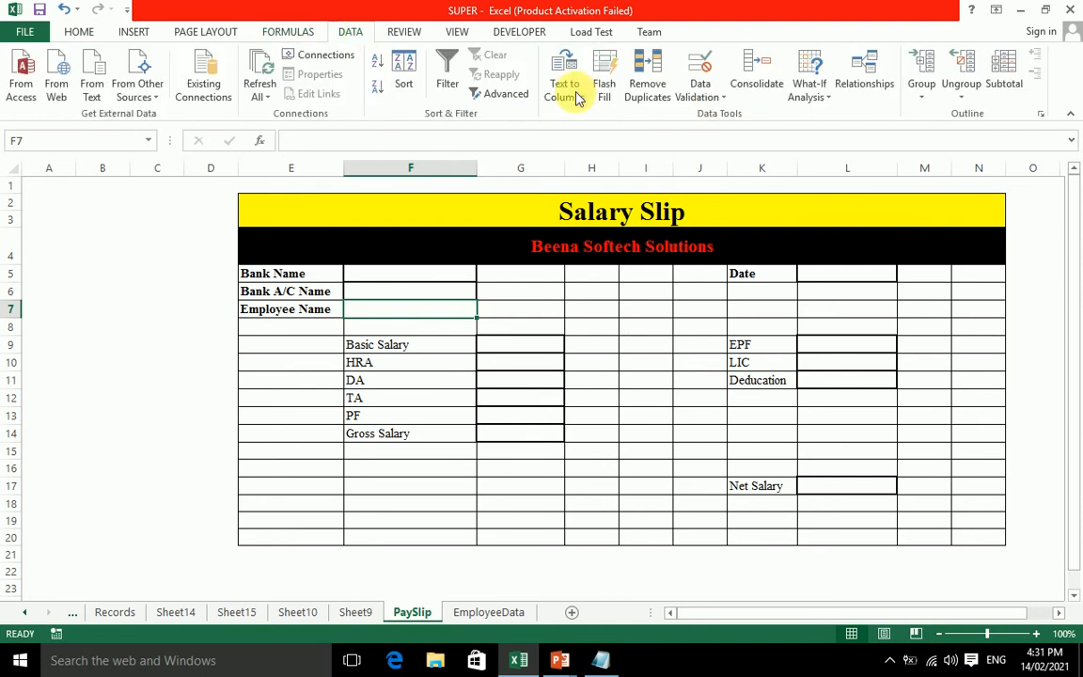
left_click(720, 104)
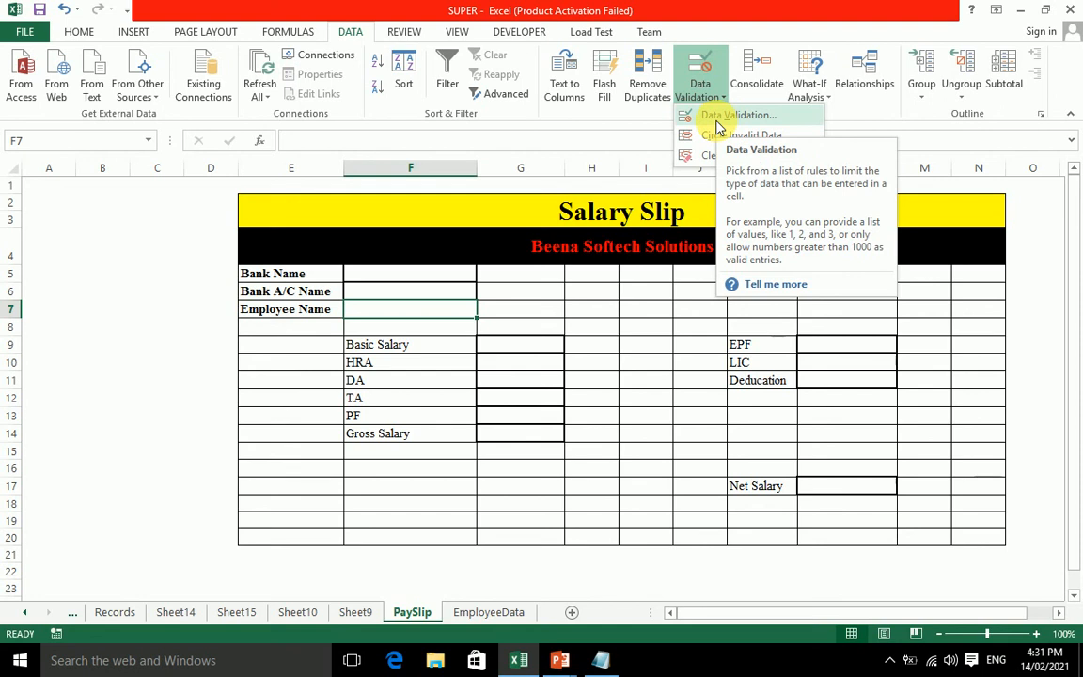
left_click(718, 119)
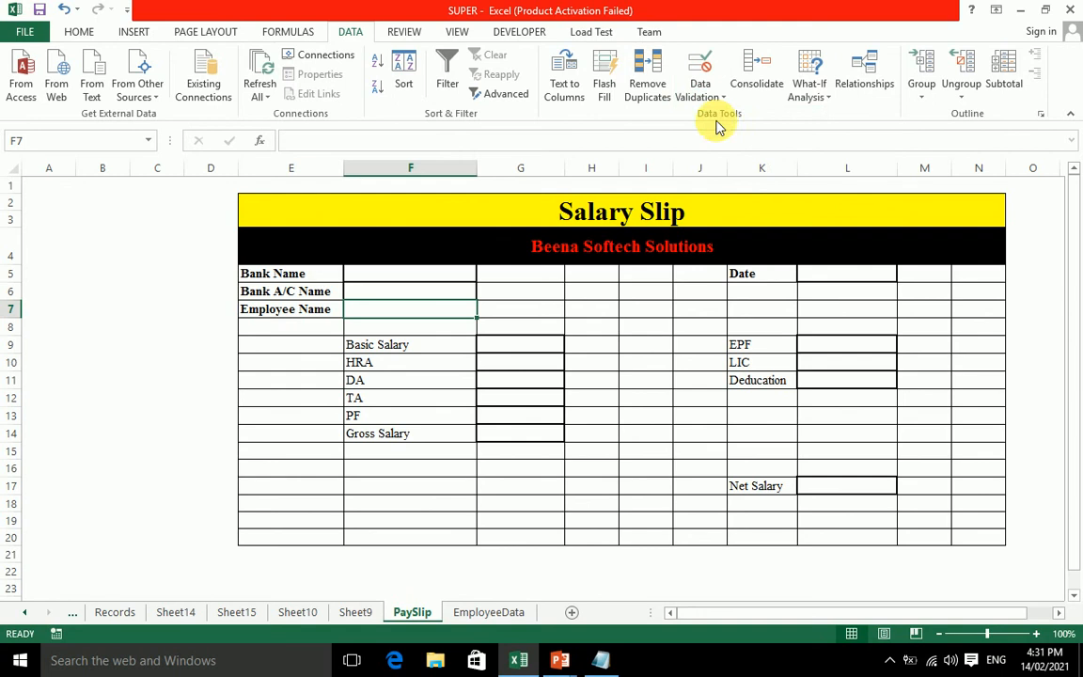
left_click(225, 148)
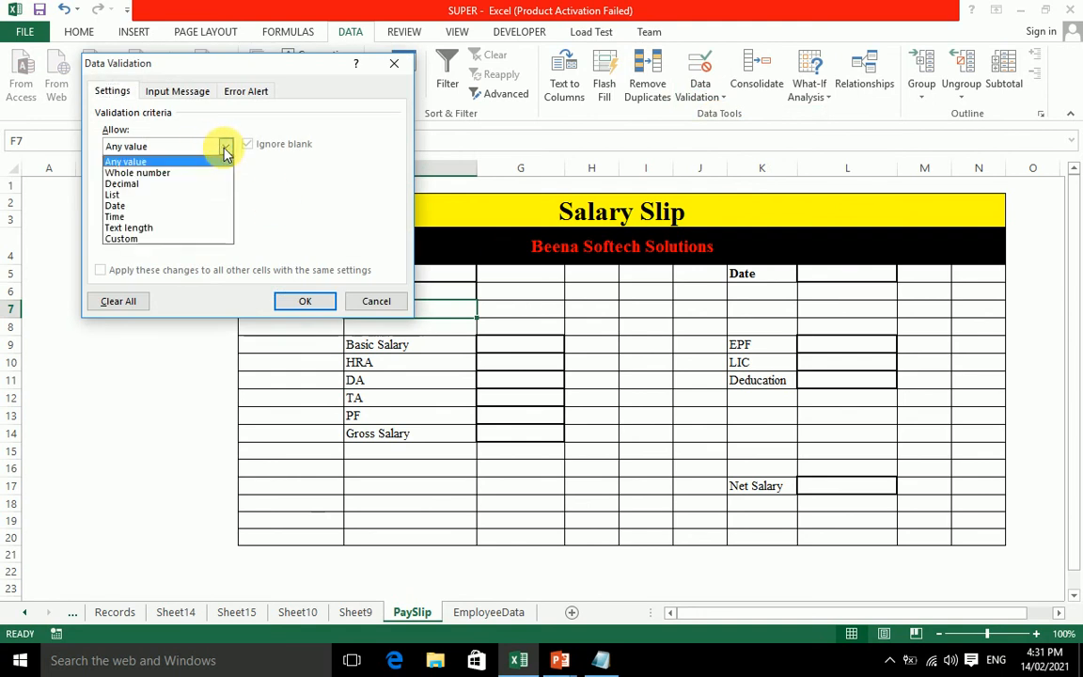
left_click(186, 195)
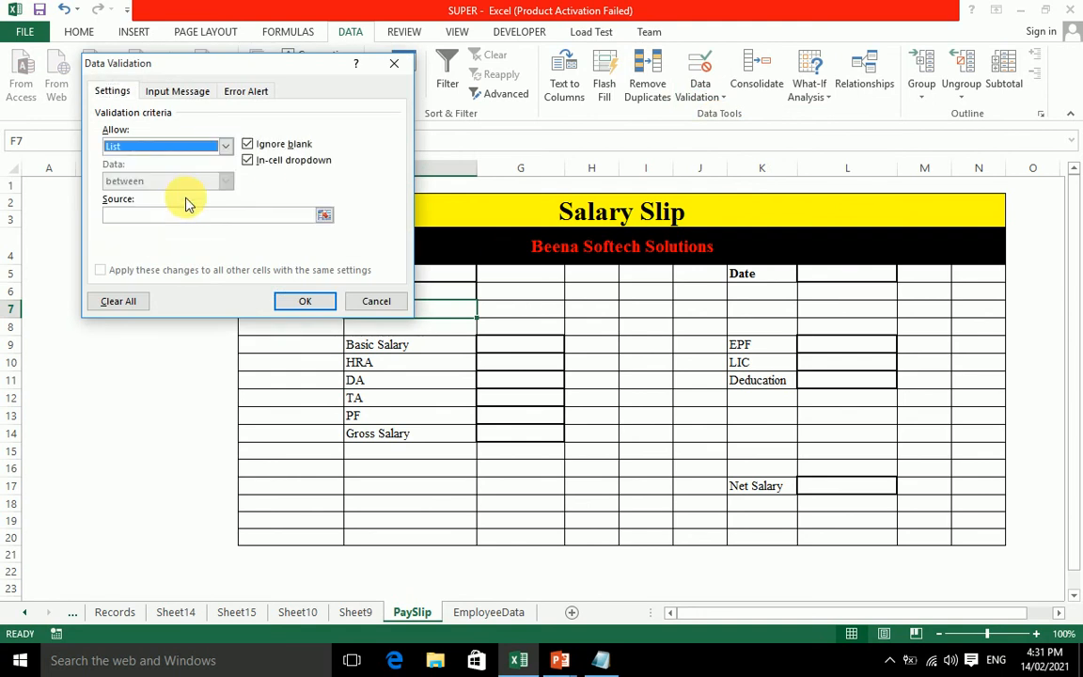
Step: Set the validation list source to the employee names B2:B6 on the EmployeeData sheet, apply it and check the dropdown in F7
left_click(310, 215)
left_click(323, 215)
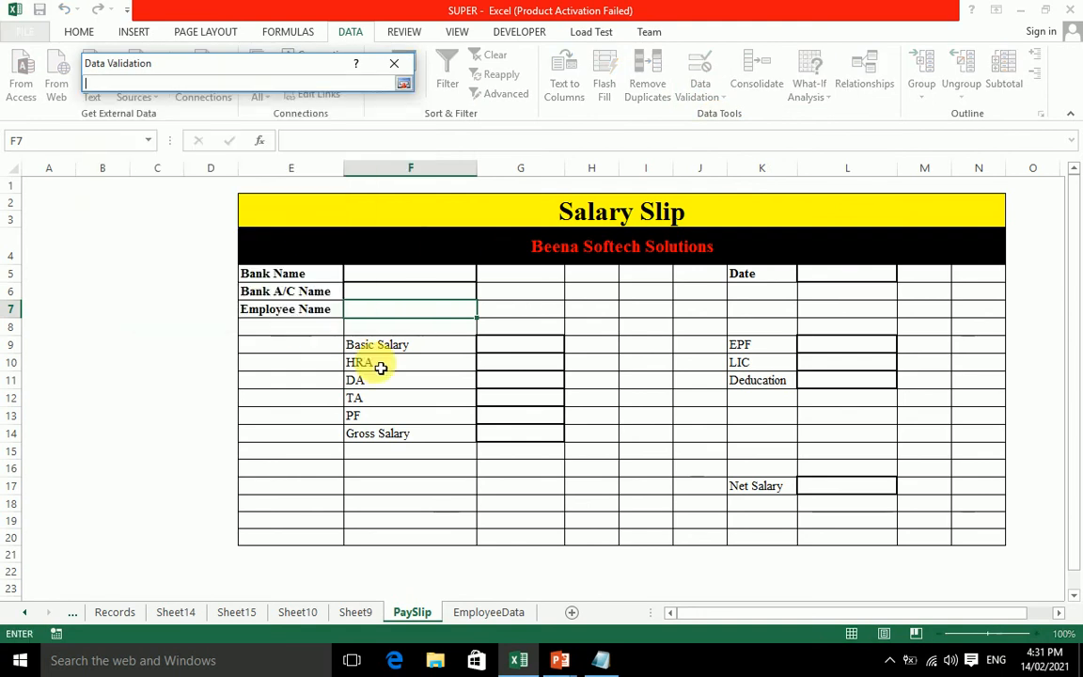
left_click(481, 612)
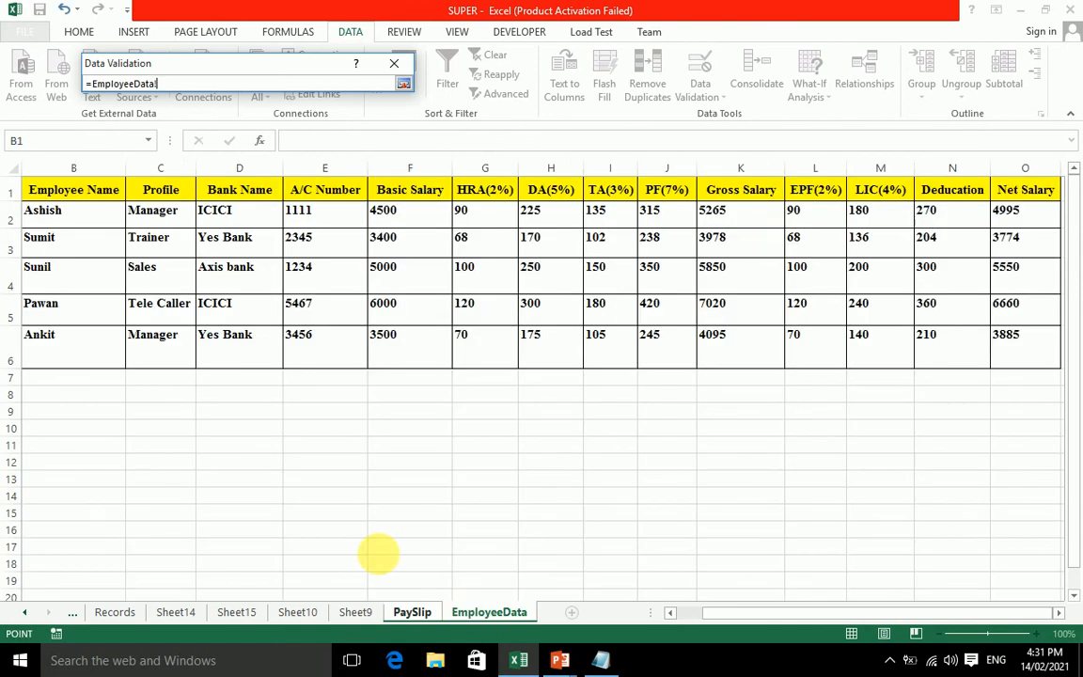
left_click_drag(87, 212, 80, 357)
left_click(402, 84)
left_click(329, 301)
left_click(483, 311)
left_click(589, 326)
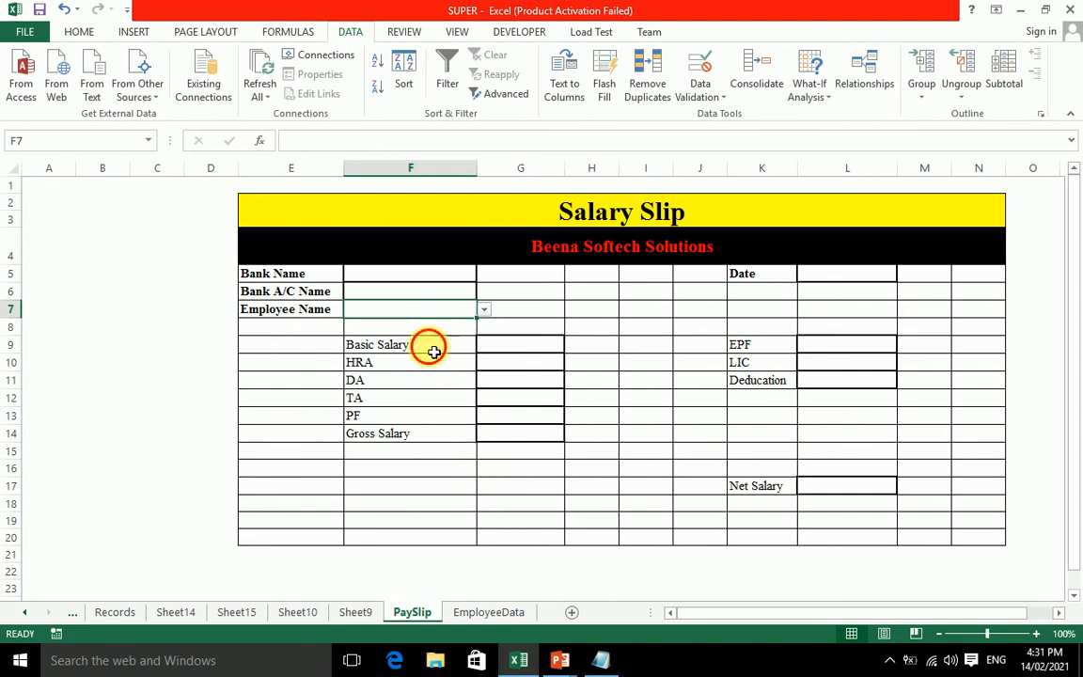
Step: Make the salary labels in F9:F14 and the labels from EPF to Net Salary in K9:K17 bold
left_click_drag(433, 351, 431, 416)
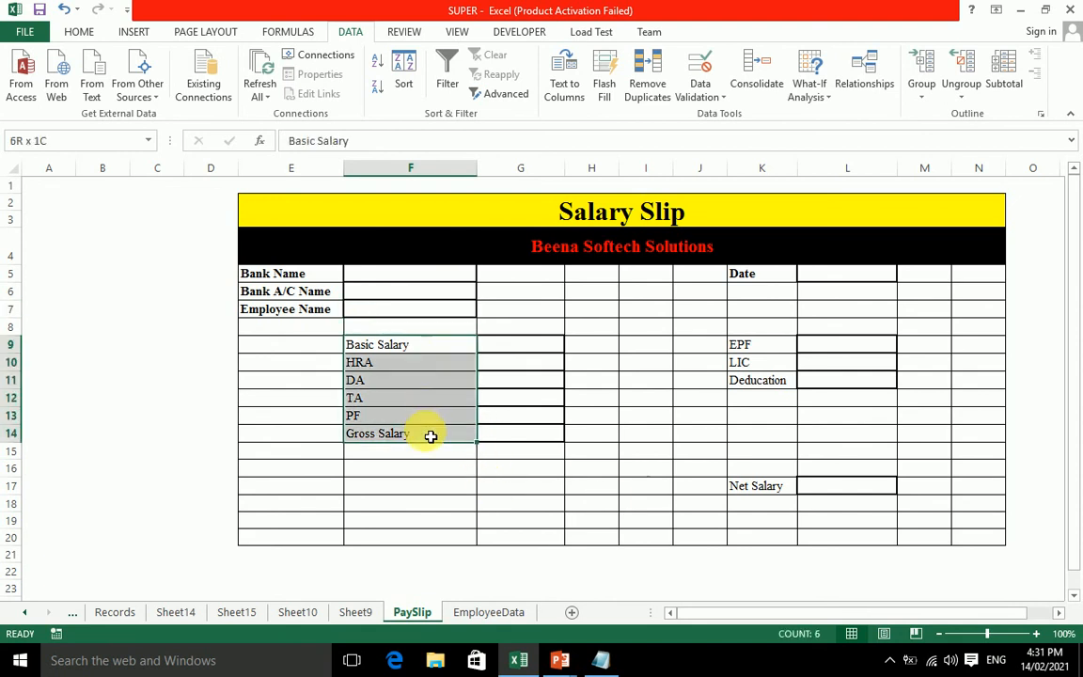
left_click(430, 429, "ctrl")
key("ctrl+b")
left_click_drag(745, 348, 750, 468)
left_click(746, 486, "ctrl")
key("ctrl+b")
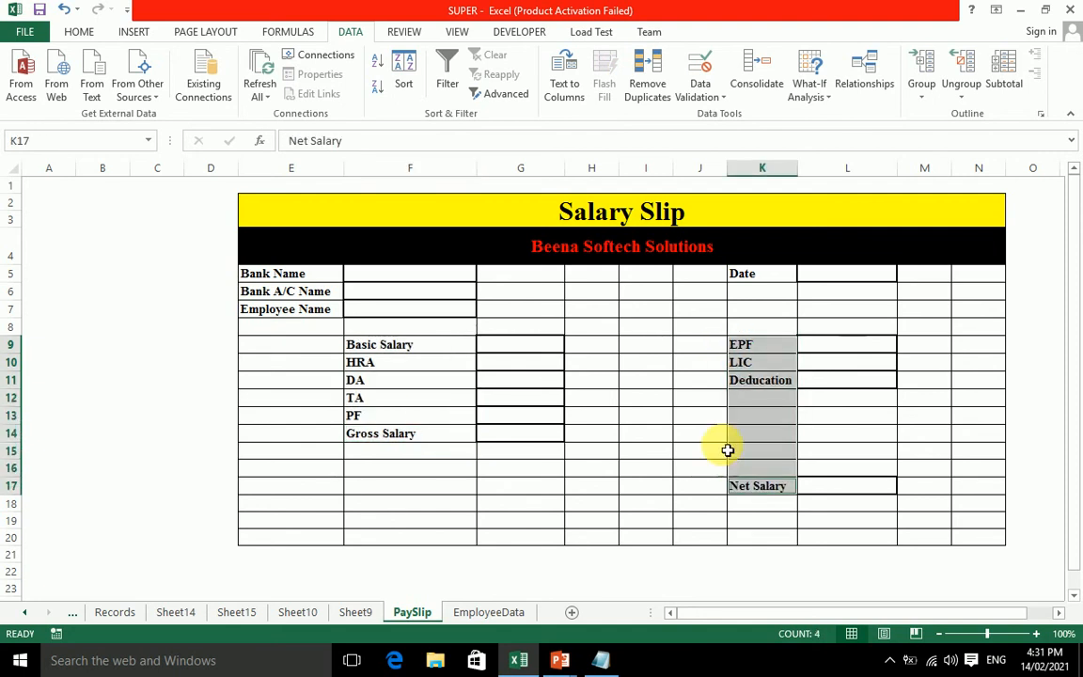
left_click(597, 406)
Step: Align the slip's entry cells G9:G14, L5:L17 and F5:F7 to the top and left
left_click_drag(503, 350, 515, 437)
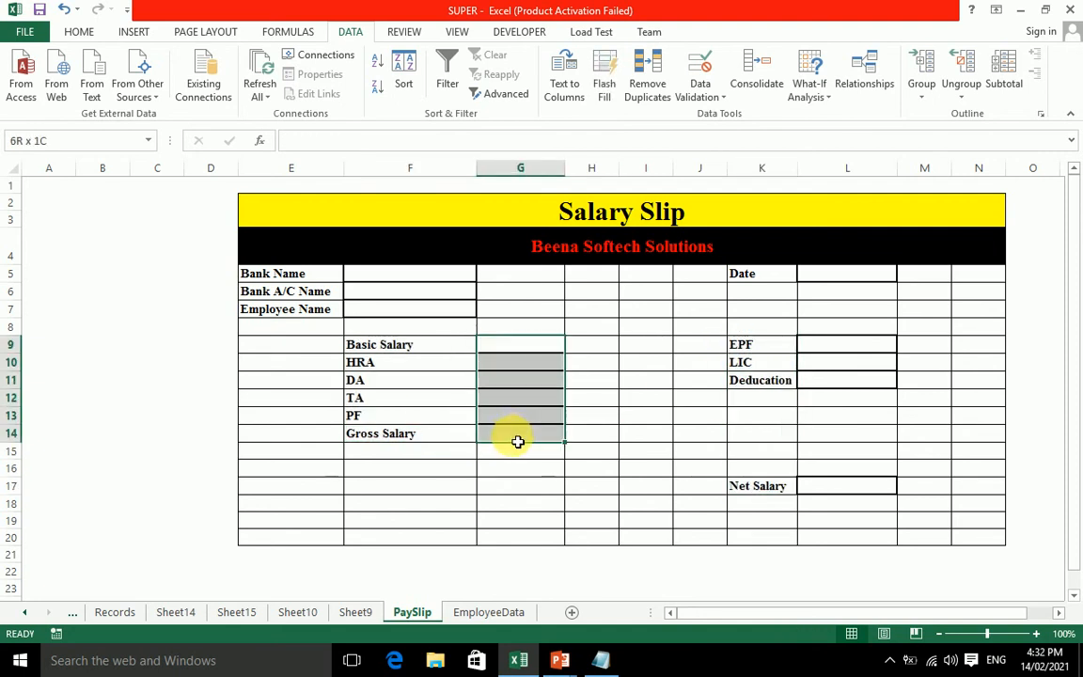
left_click(83, 33)
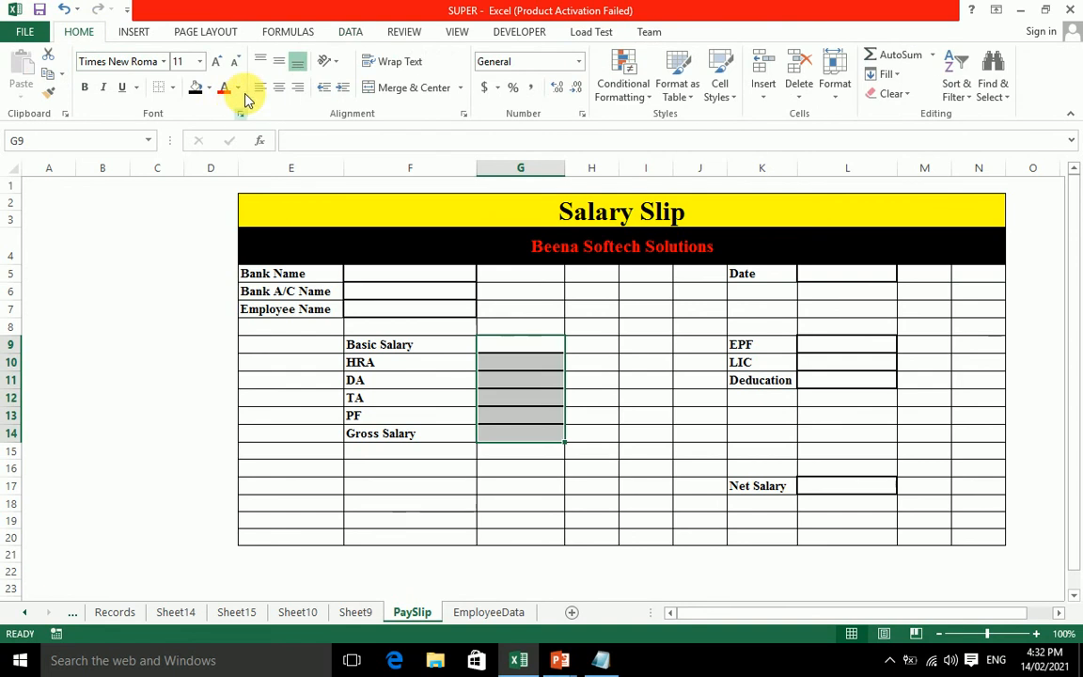
left_click_drag(819, 278, 829, 486)
left_click(260, 87)
left_click(260, 61)
left_click_drag(382, 278, 376, 307)
left_click(260, 61)
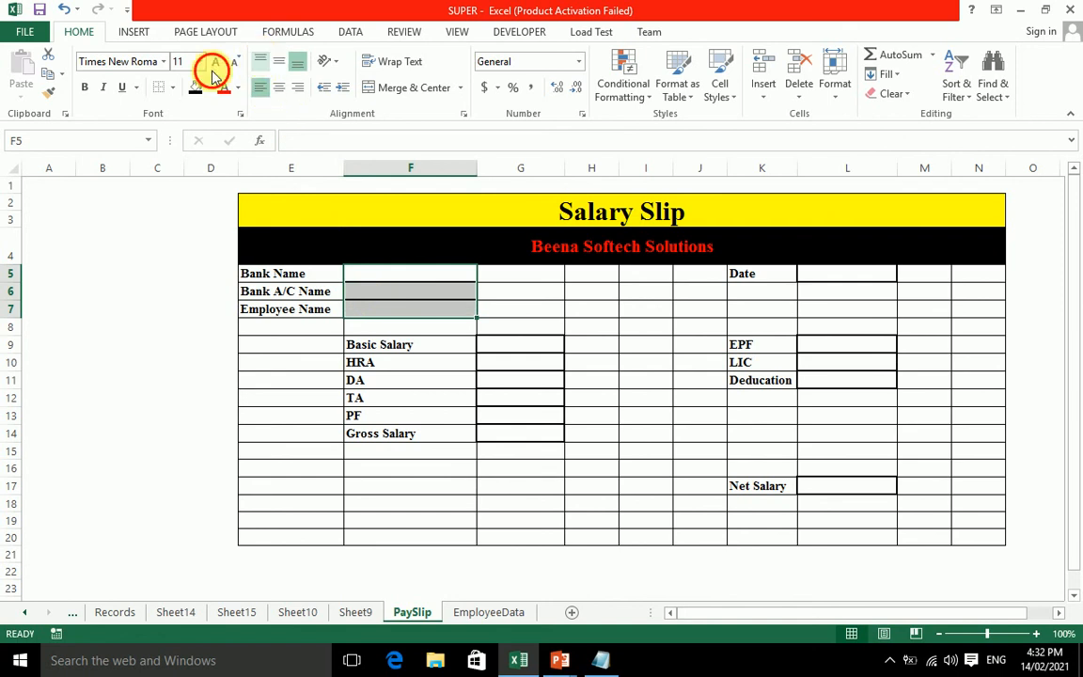
Step: Apply bold formatting to the entry cells F5:F7, G9:G14 and L5:L17
left_click(84, 87)
left_click_drag(515, 352, 534, 437)
left_click(84, 86)
left_click_drag(813, 274, 833, 485)
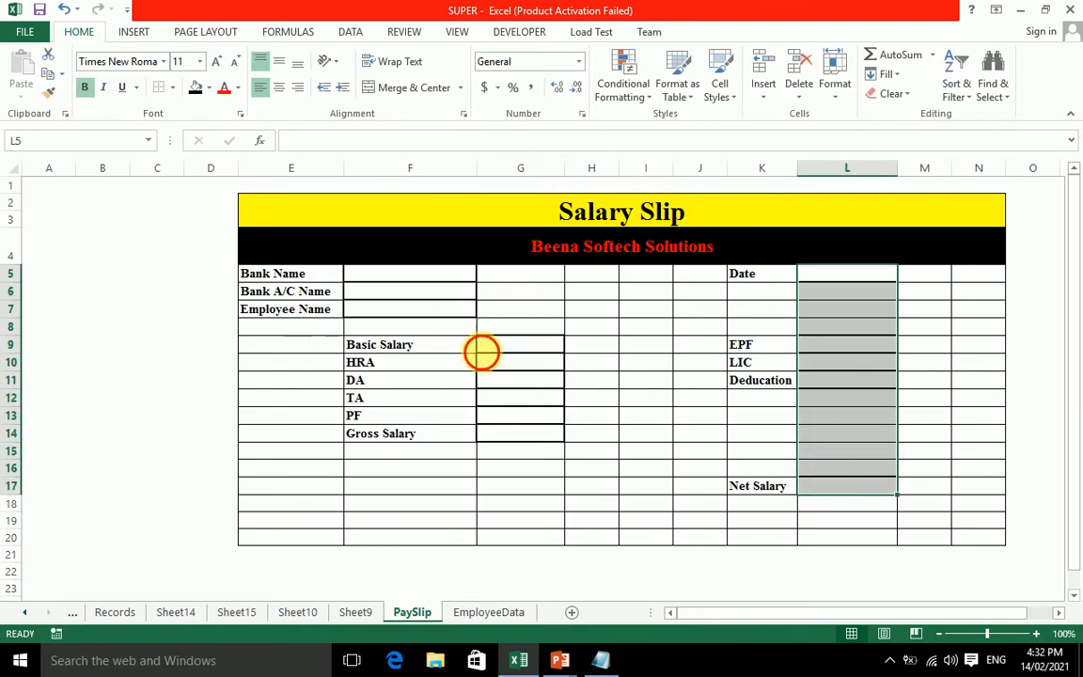
left_click(484, 347)
Step: Define the name "pay" for the table B1:O6 on the EmployeeData sheet and reselect the table to check it
left_click(498, 611)
left_click_drag(109, 196, 1030, 368)
left_click(286, 36)
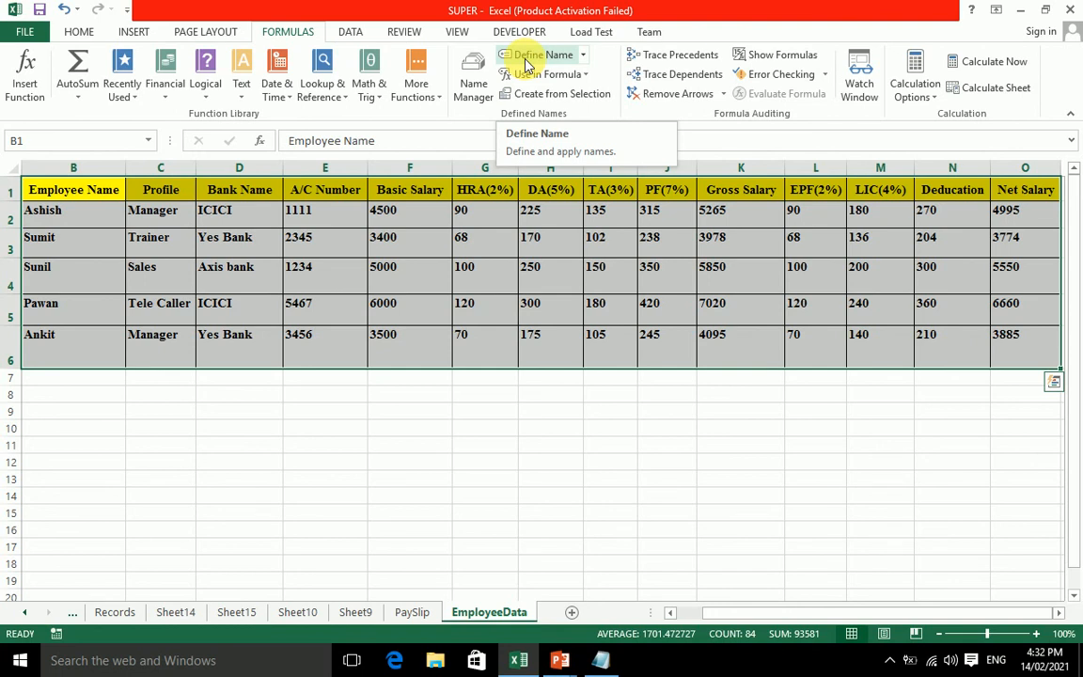
left_click(526, 54)
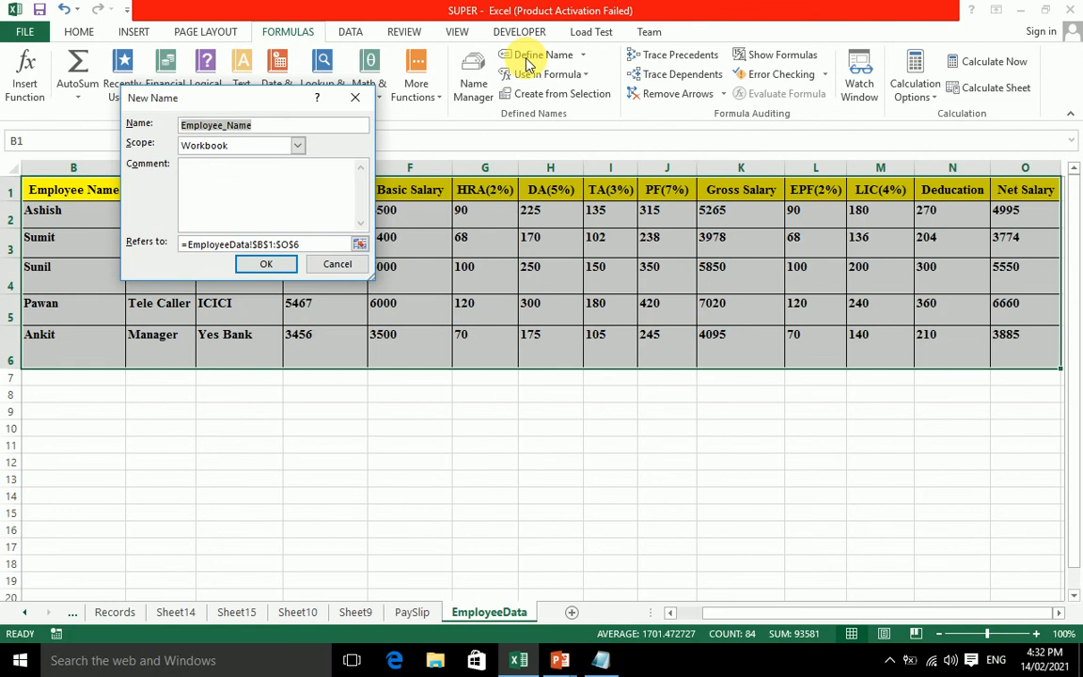
type("pay")
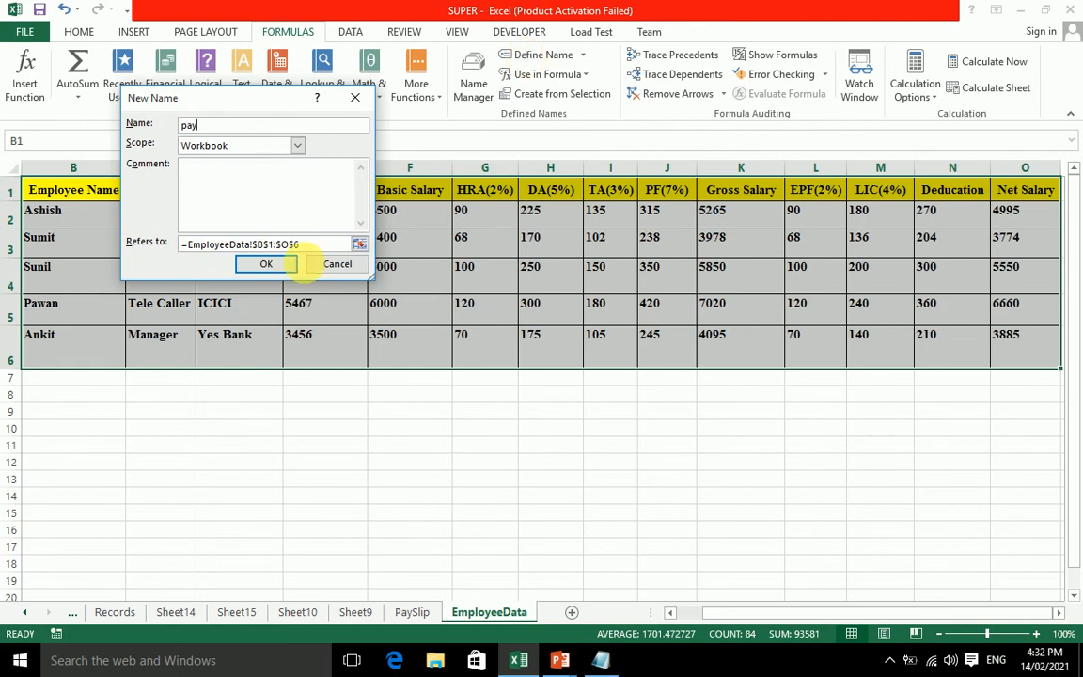
left_click(266, 264)
left_click(239, 412)
left_click_drag(110, 195, 1032, 348)
left_click_drag(956, 333, 956, 335)
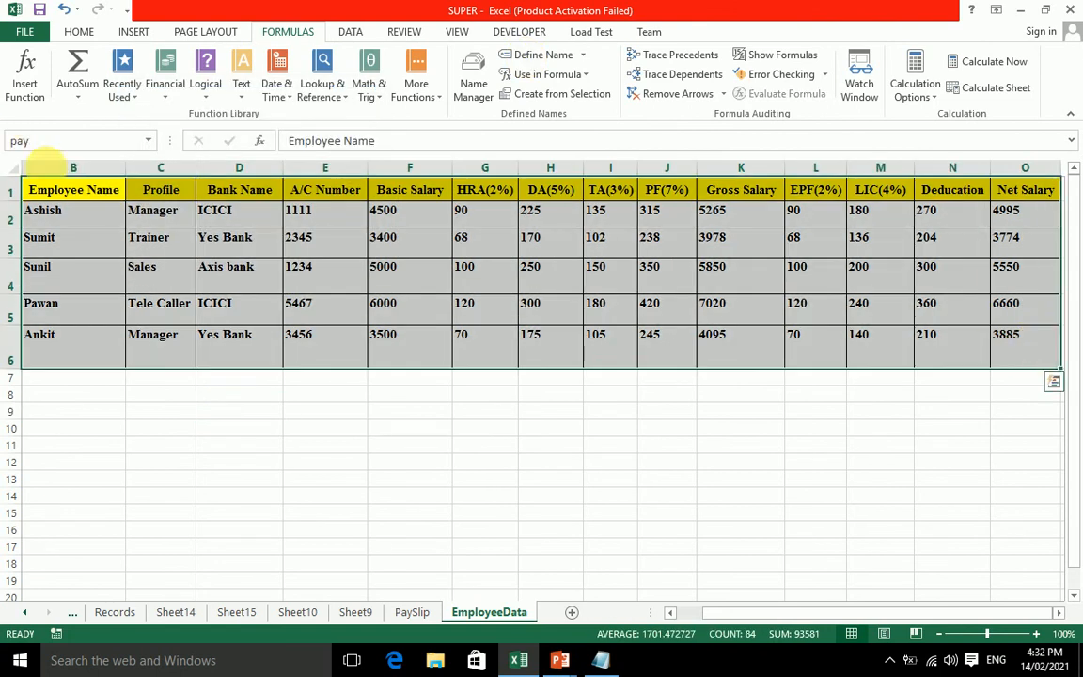
left_click(122, 426)
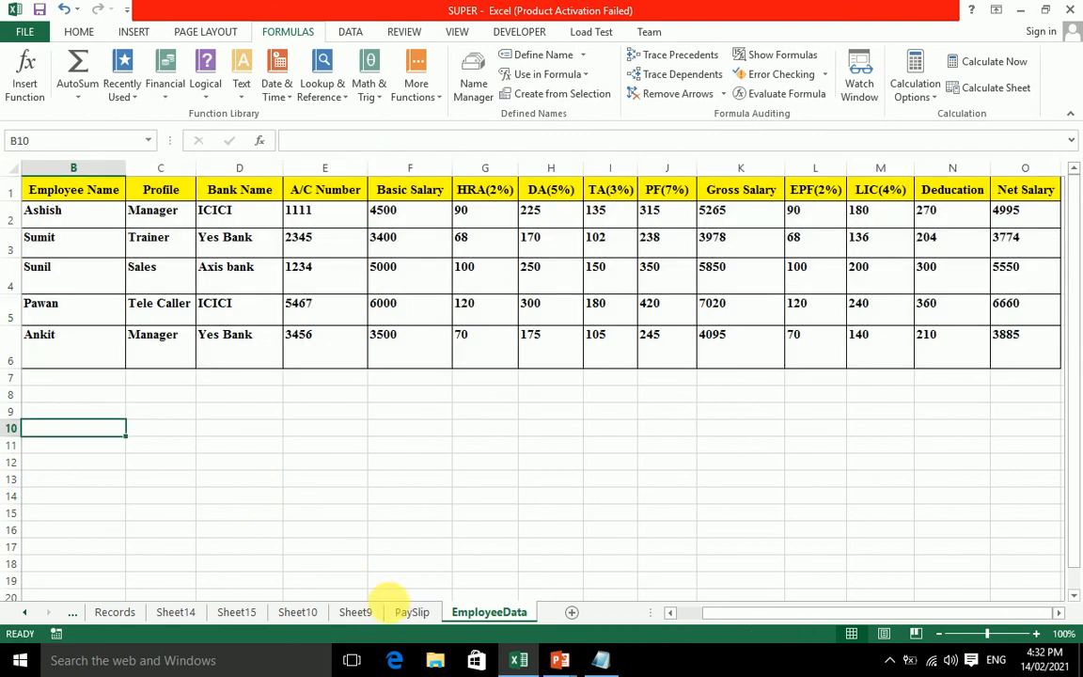
Step: On the PaySlip sheet, enter =VLOOKUP(F7,pay,3,0) in F5 to look up the bank name
left_click(407, 612)
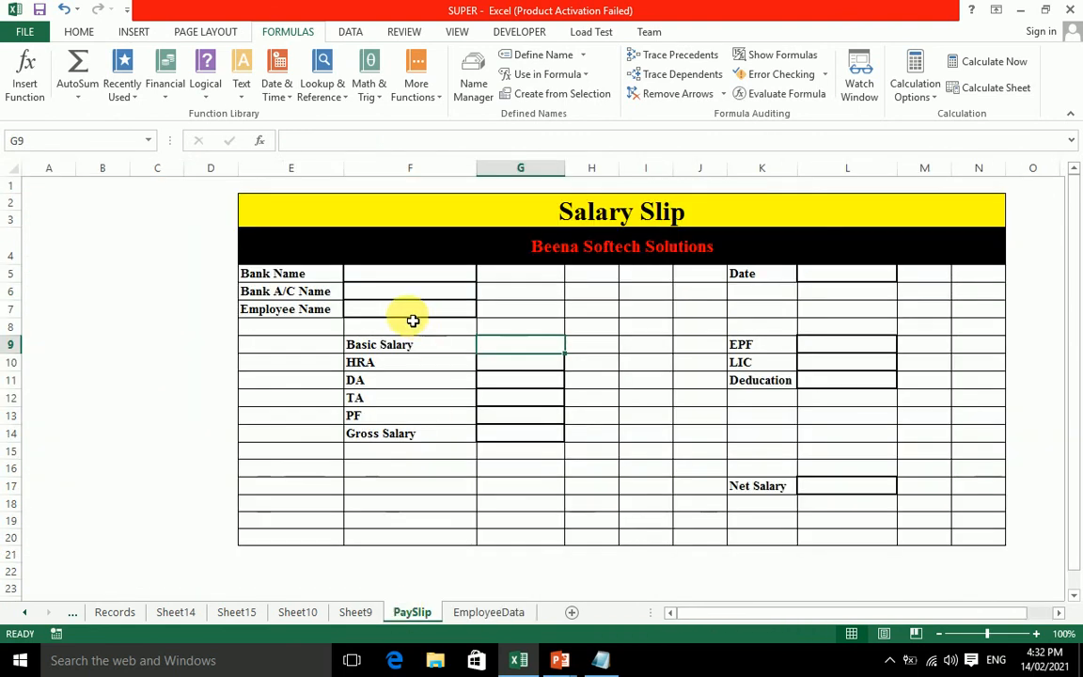
left_click(405, 275)
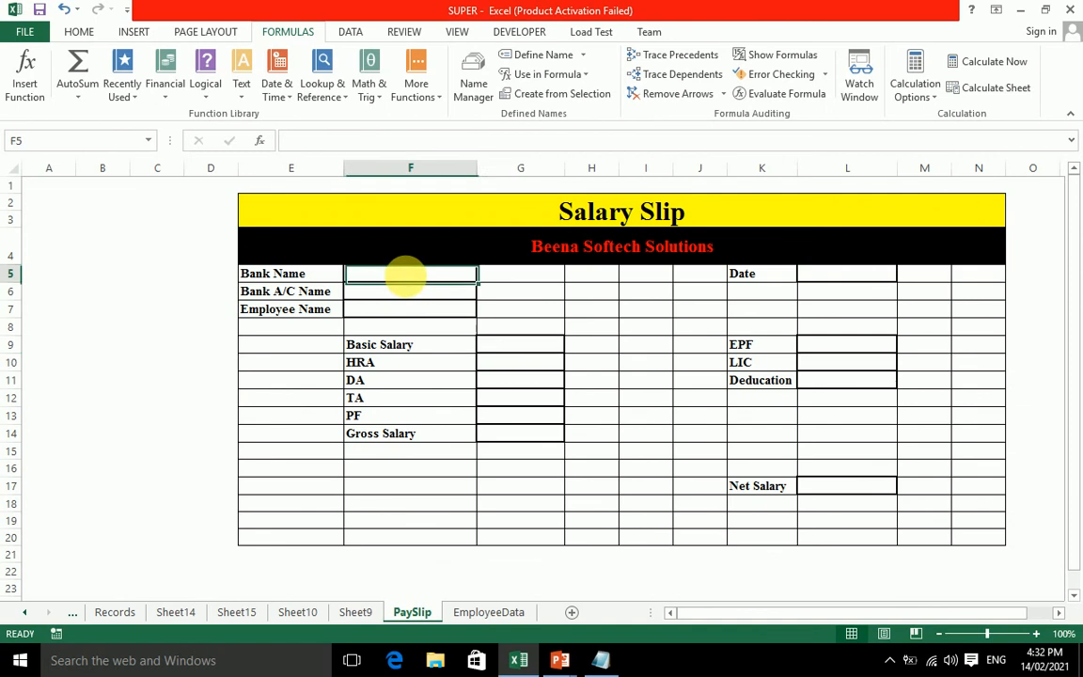
scroll(417, 288, "right", 1)
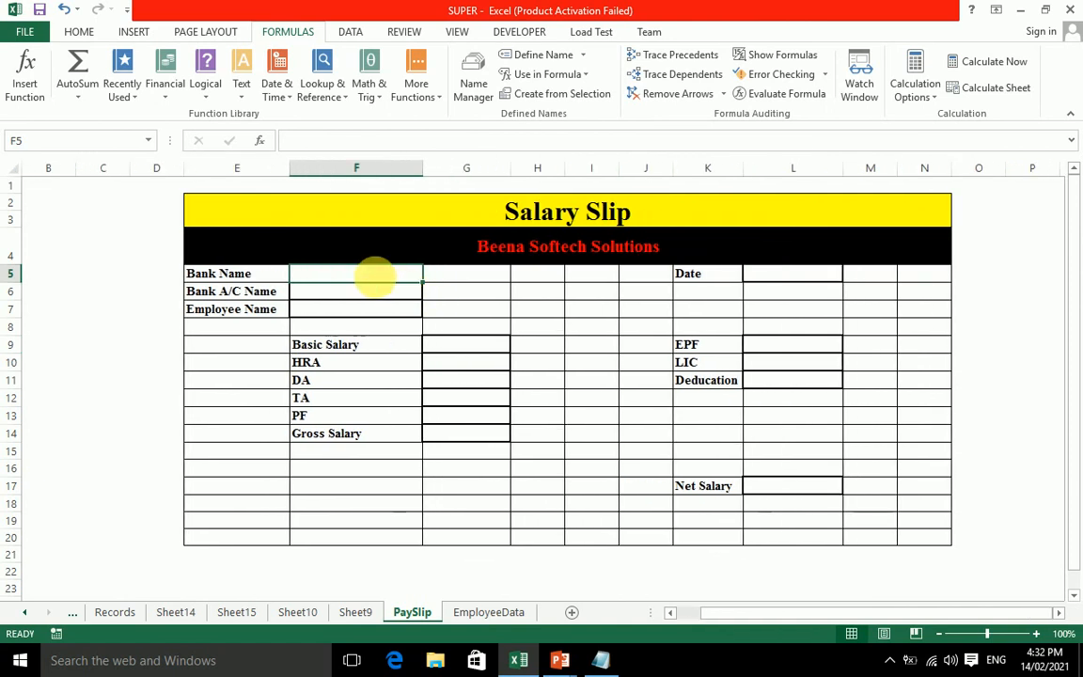
type("=")
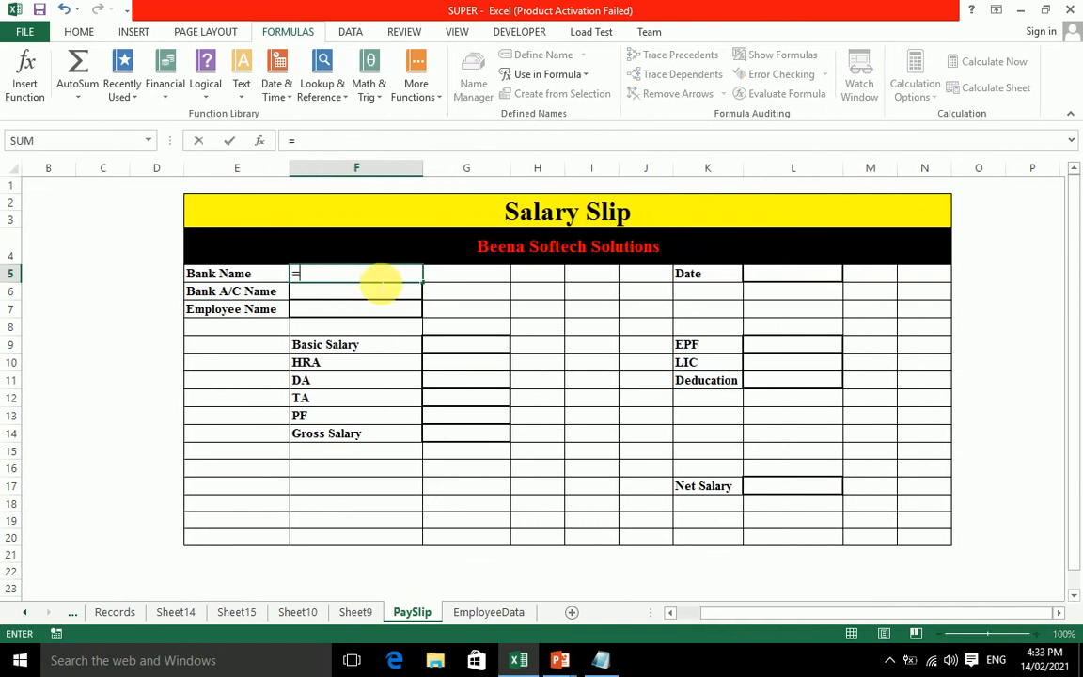
type("vlooku")
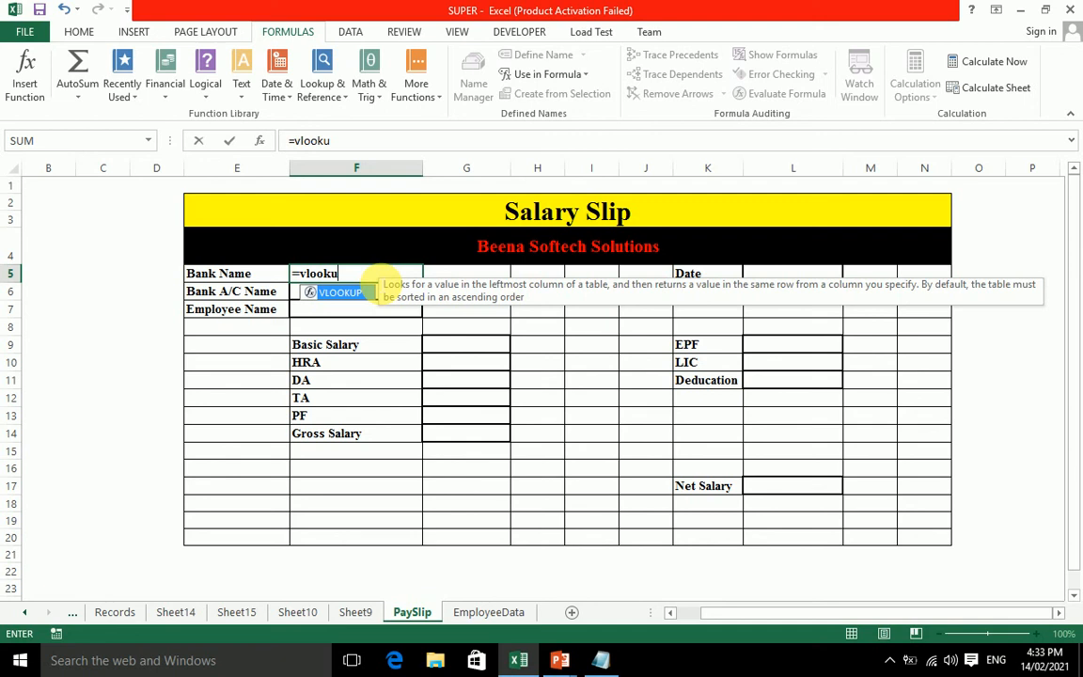
type("p(")
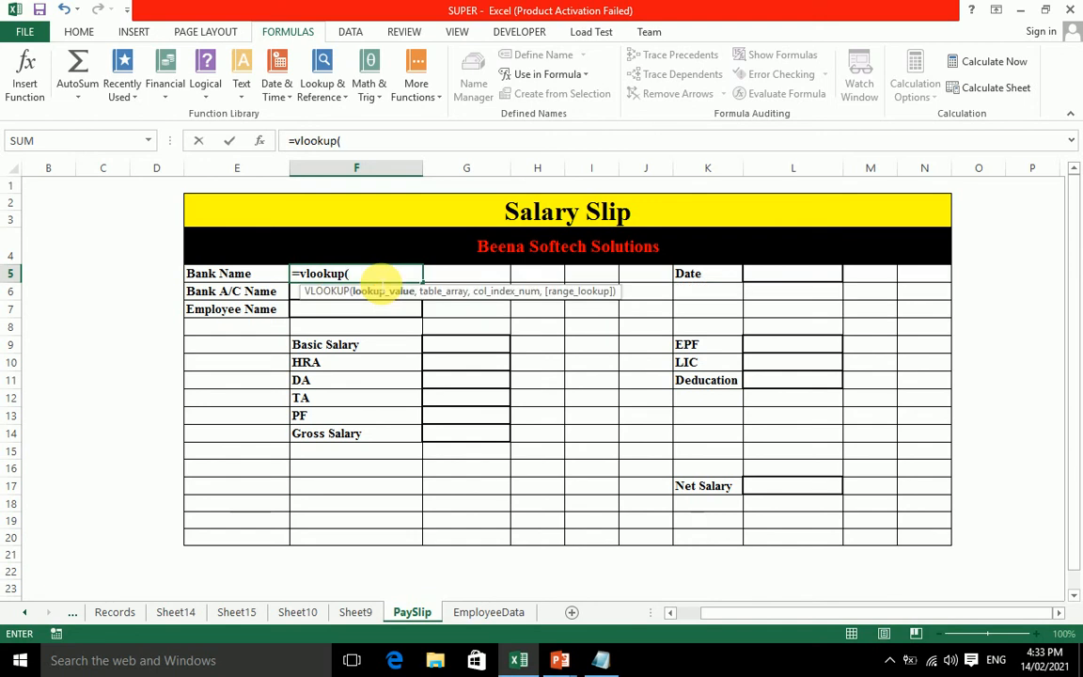
left_click(364, 316)
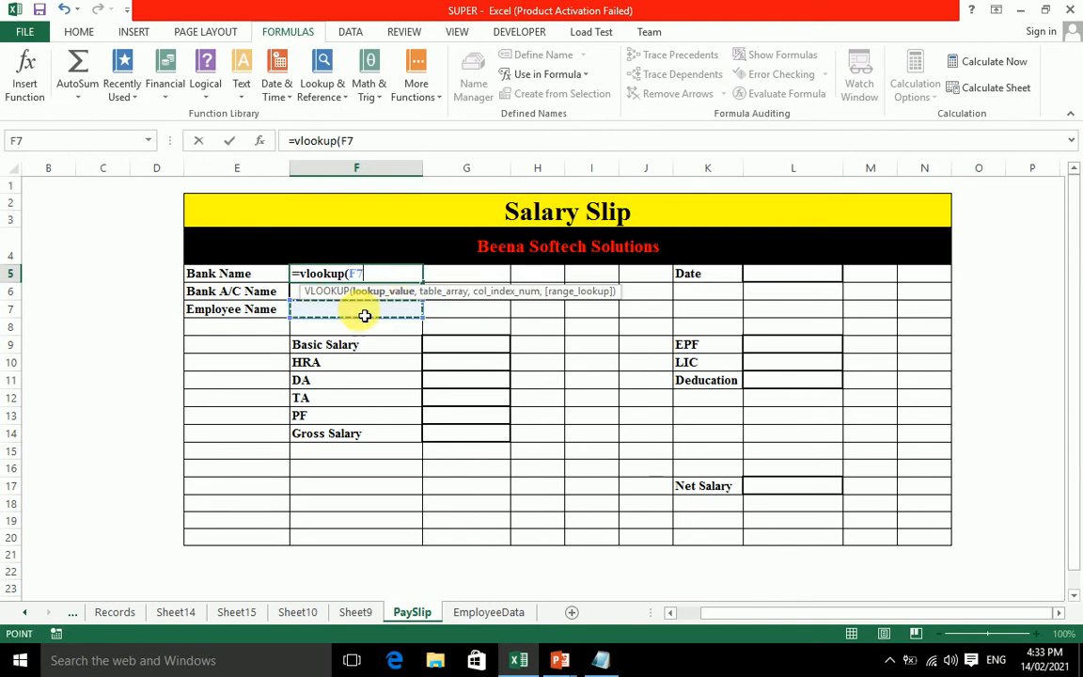
type(",pay")
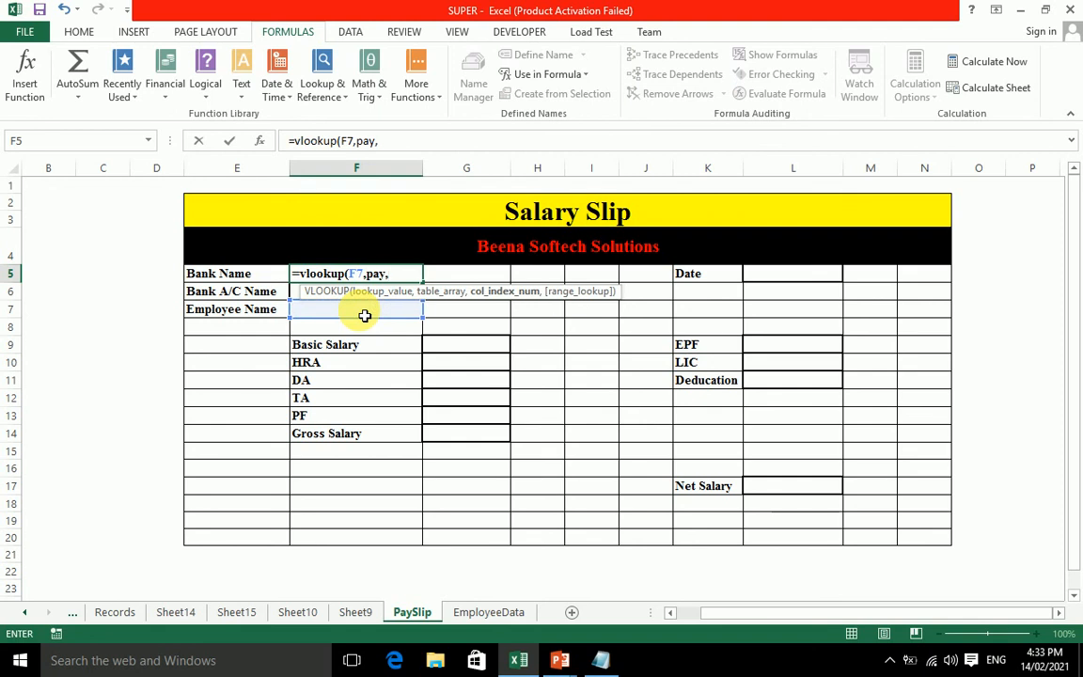
type(",3,0")
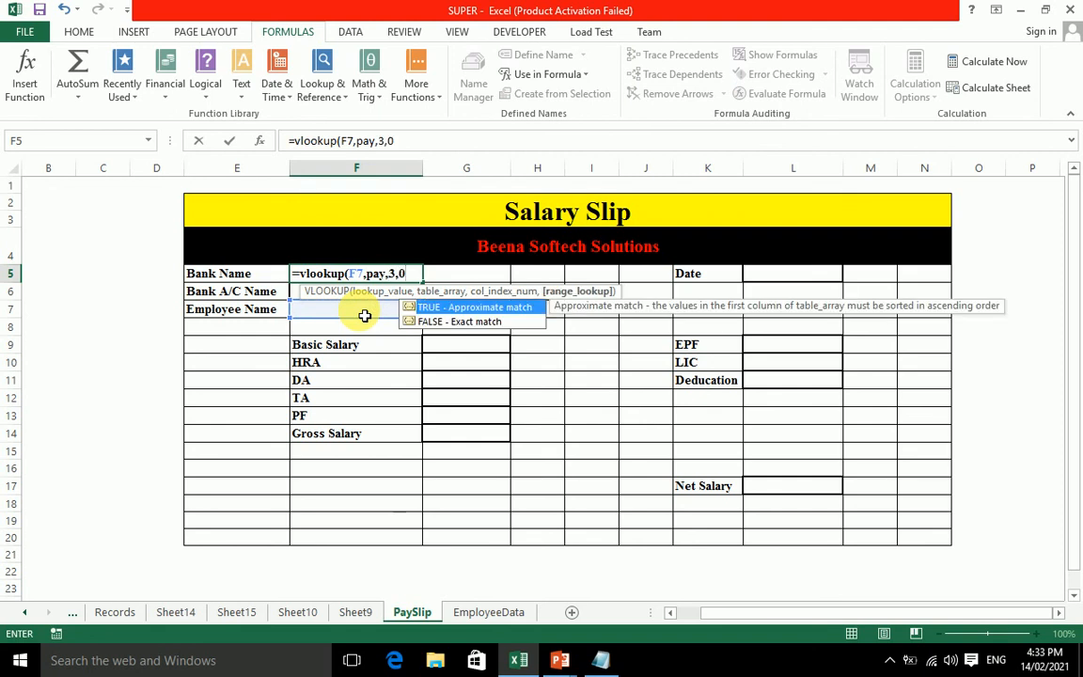
type(")")
key("Return")
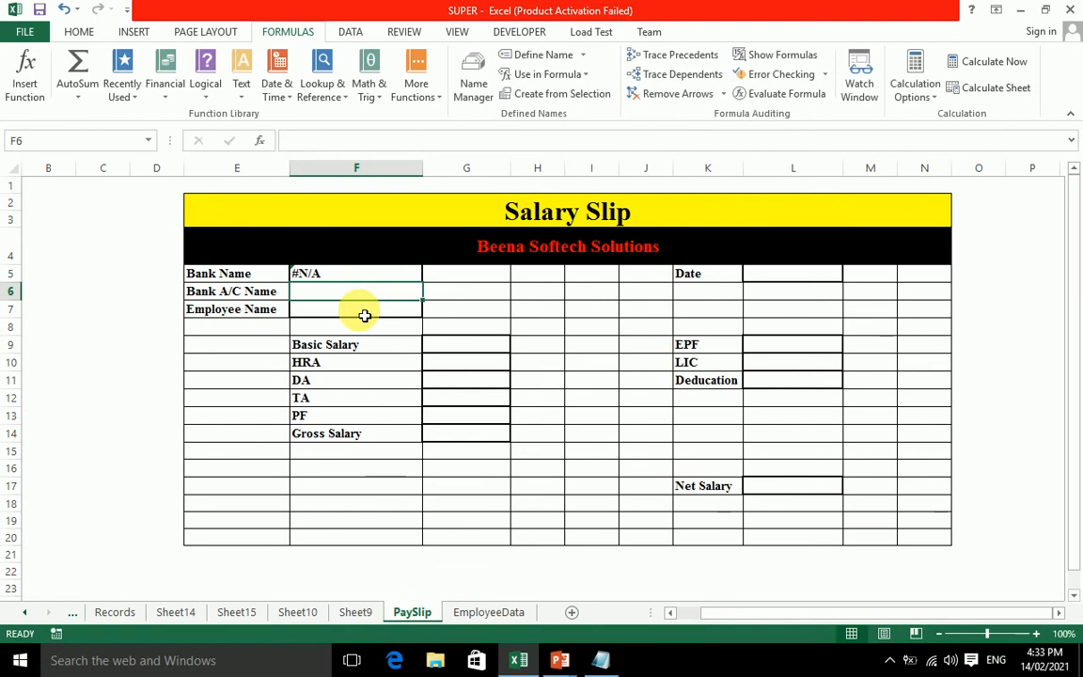
Step: Choose the first employee from the Employee Name dropdown in F7
left_click(380, 310)
left_click(430, 309)
left_click(394, 322)
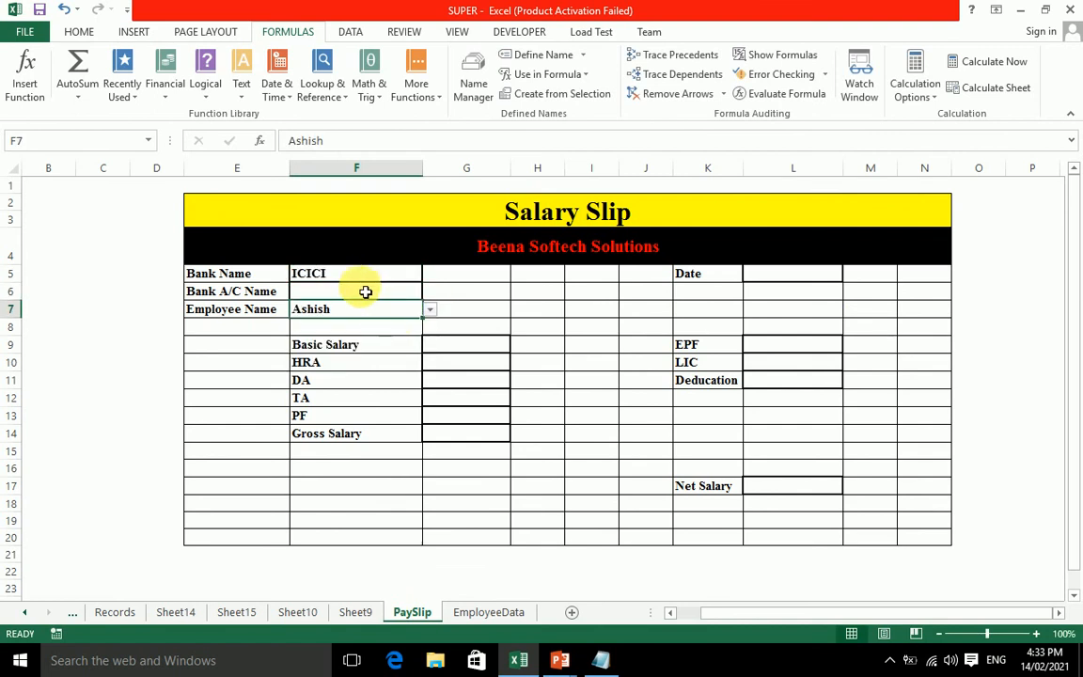
Step: Enter =VLOOKUP(F7,pay,4,0) in F6 to look up the bank account entry
left_click(369, 296)
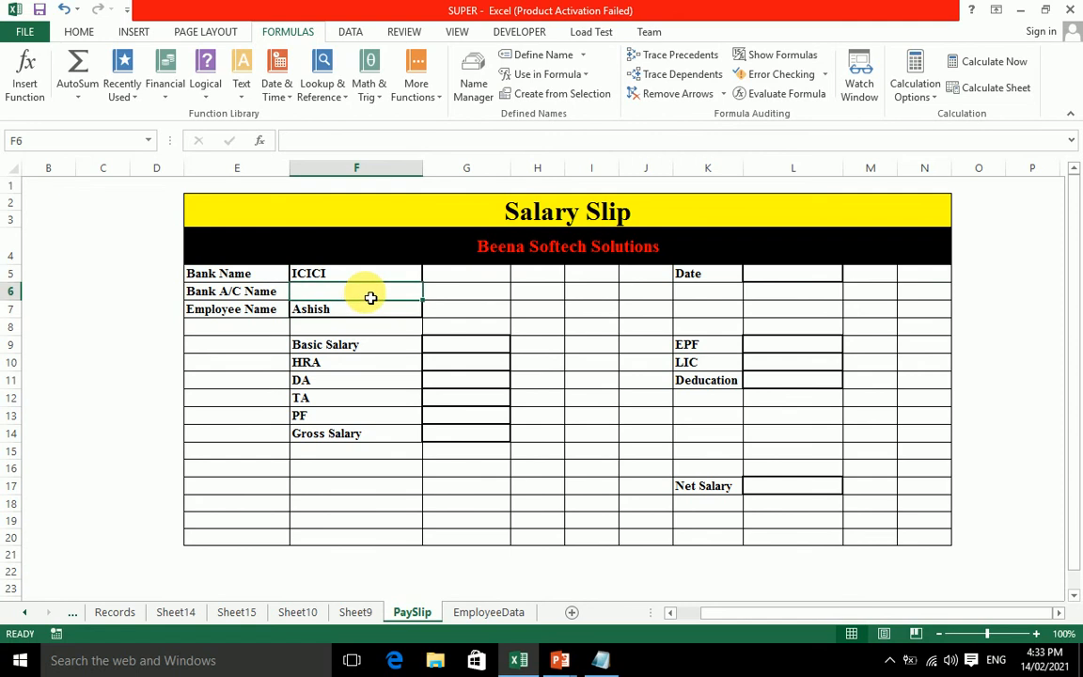
type("=vloo")
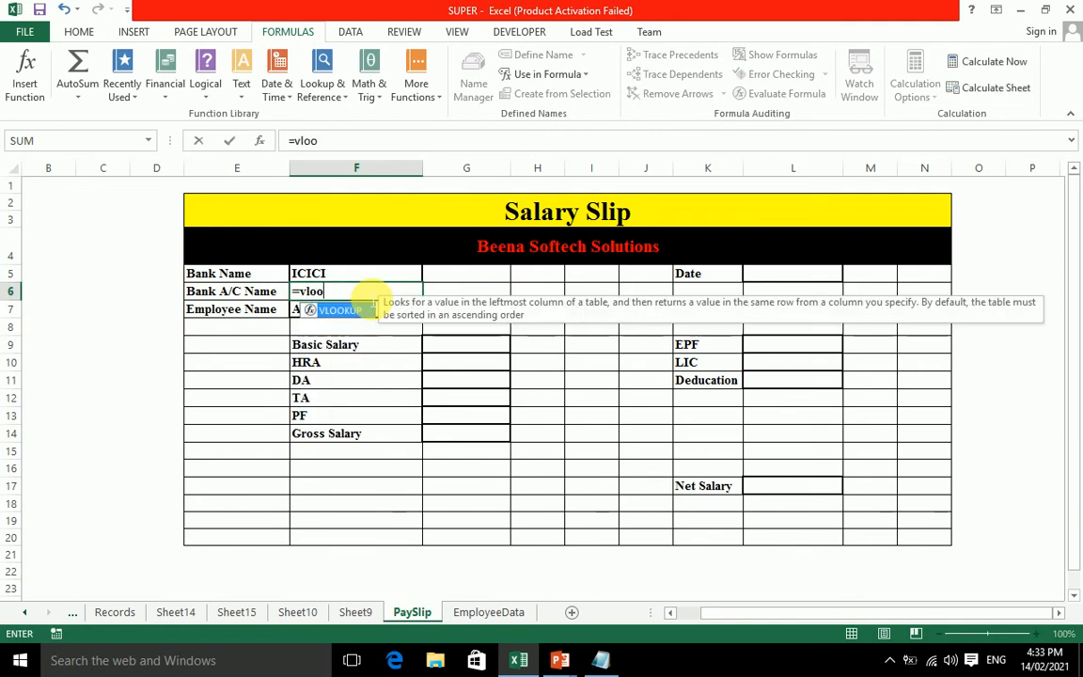
type("kup(")
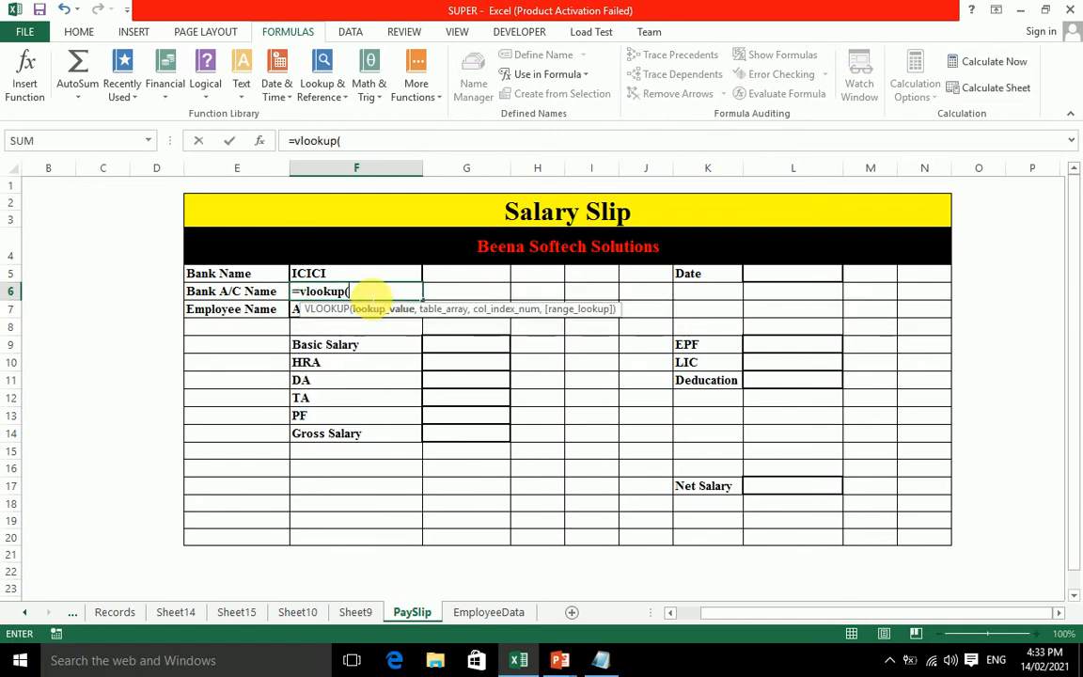
left_click(297, 309)
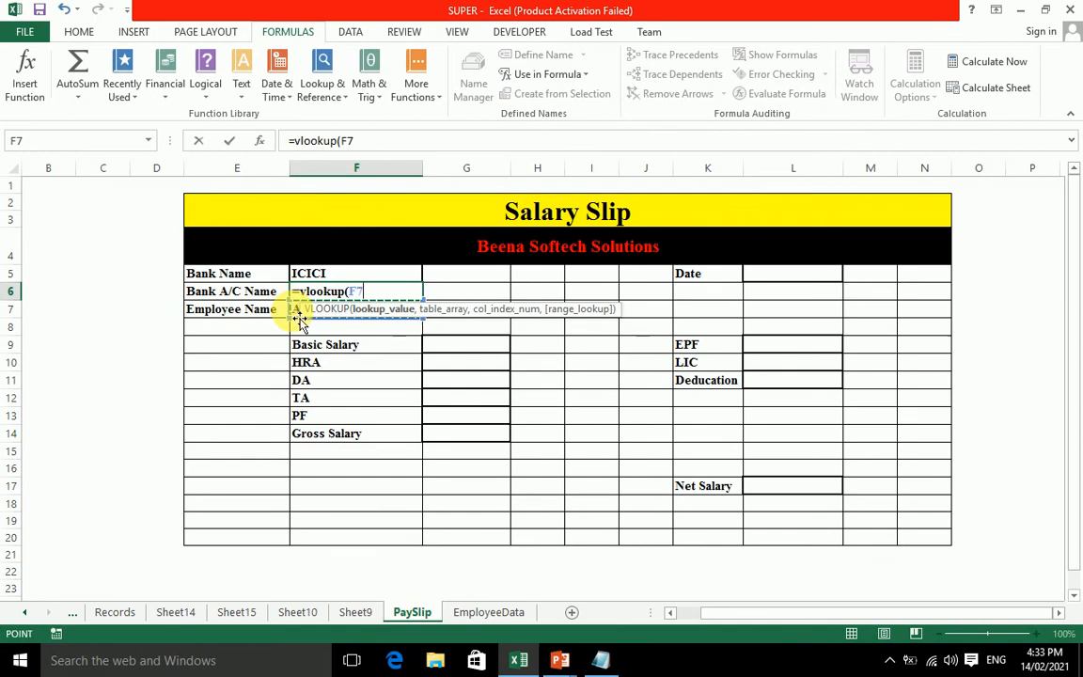
type(",pay")
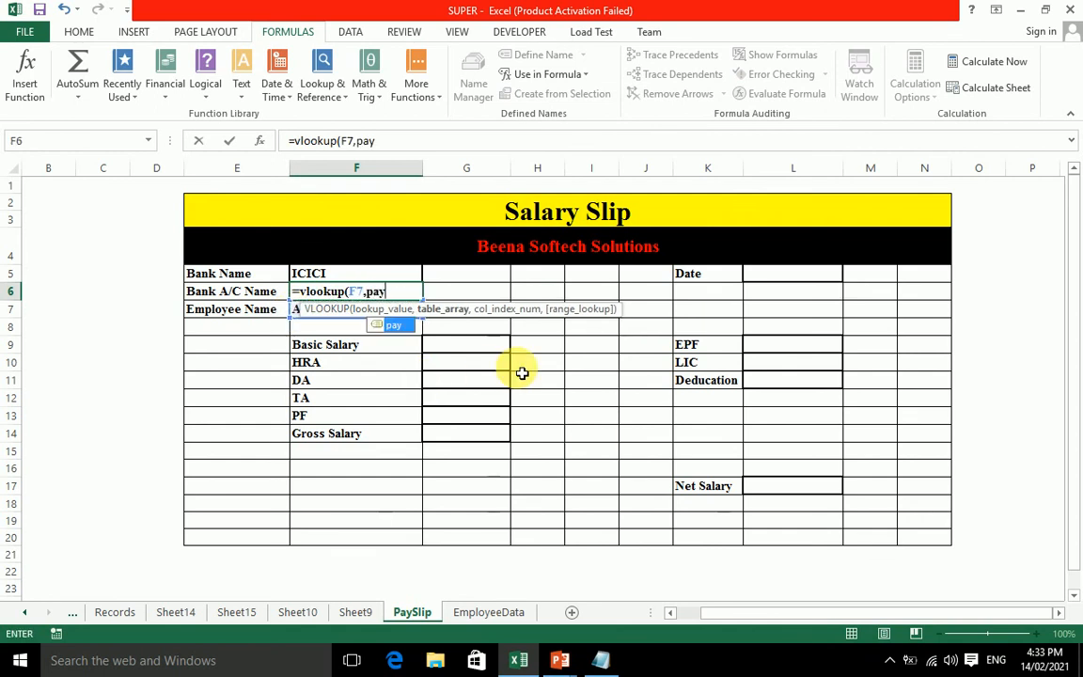
type(",4,0)")
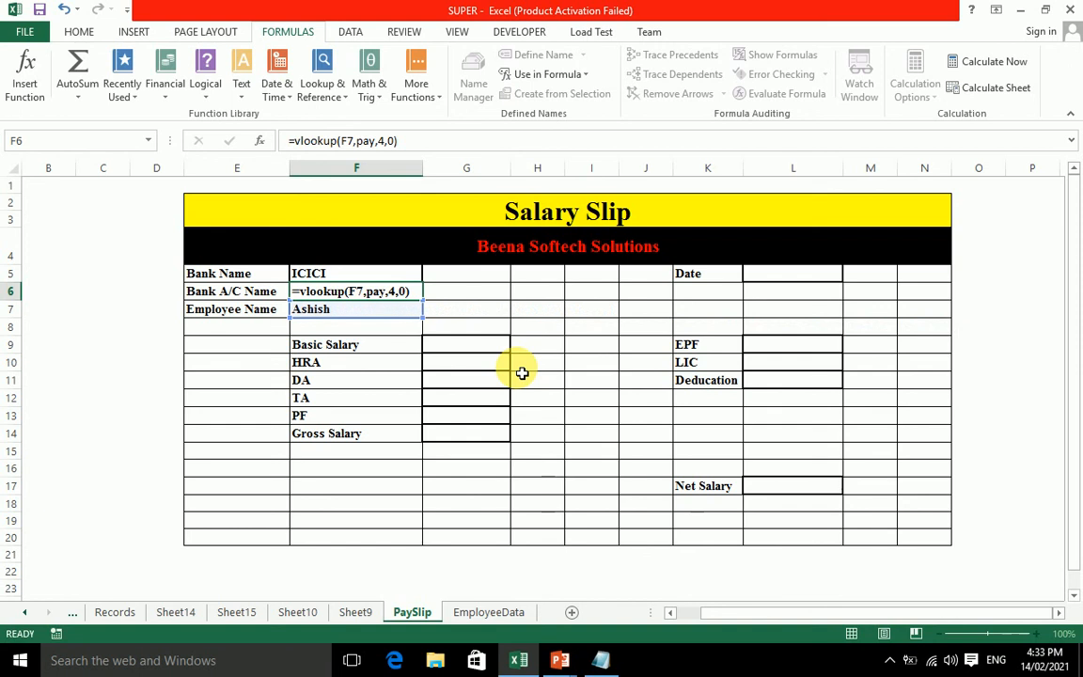
key("Return")
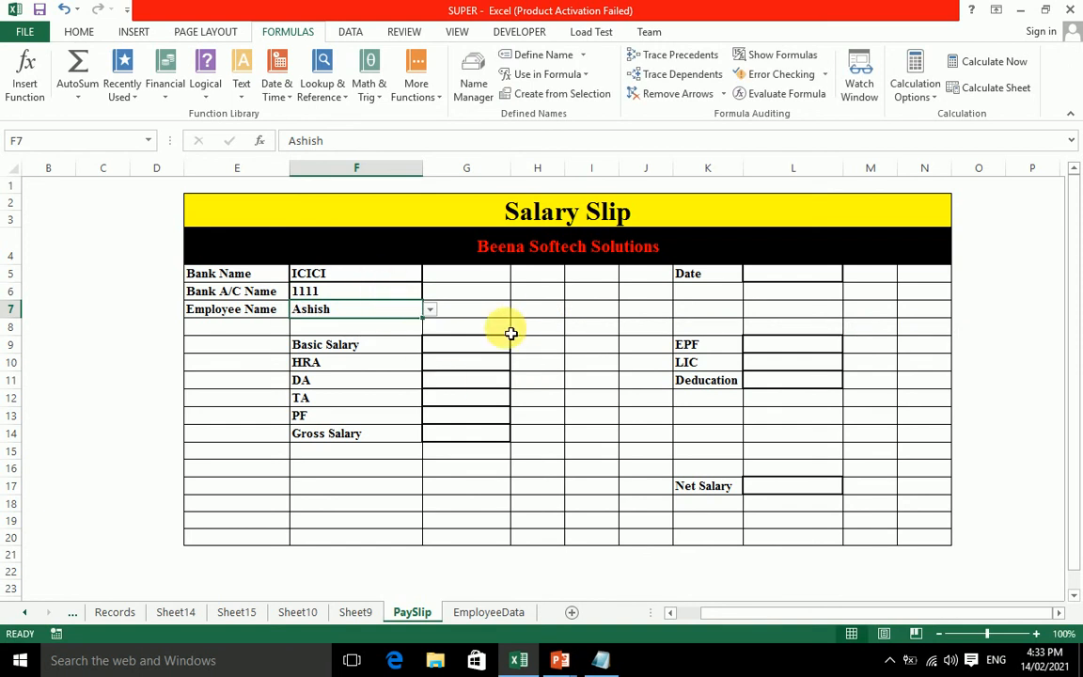
Step: Check the column order on the EmployeeData sheet and enter =VLOOKUP(F7,pay,5,0) in PaySlip cell G9 for Basic Salary
left_click(452, 345)
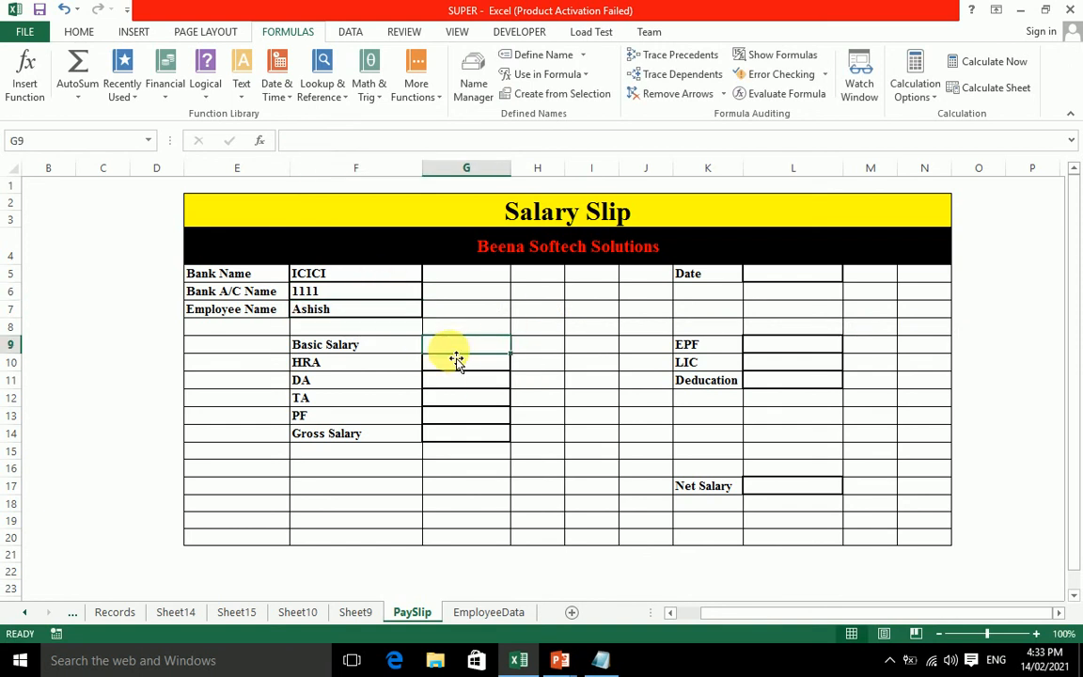
left_click(482, 611)
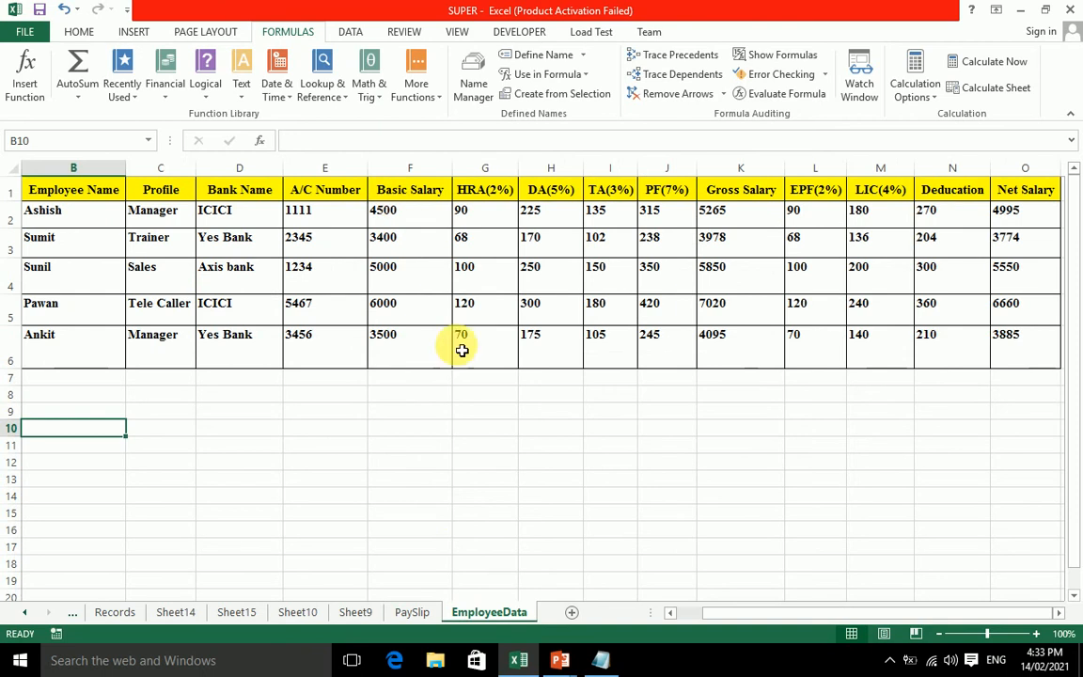
left_click(412, 612)
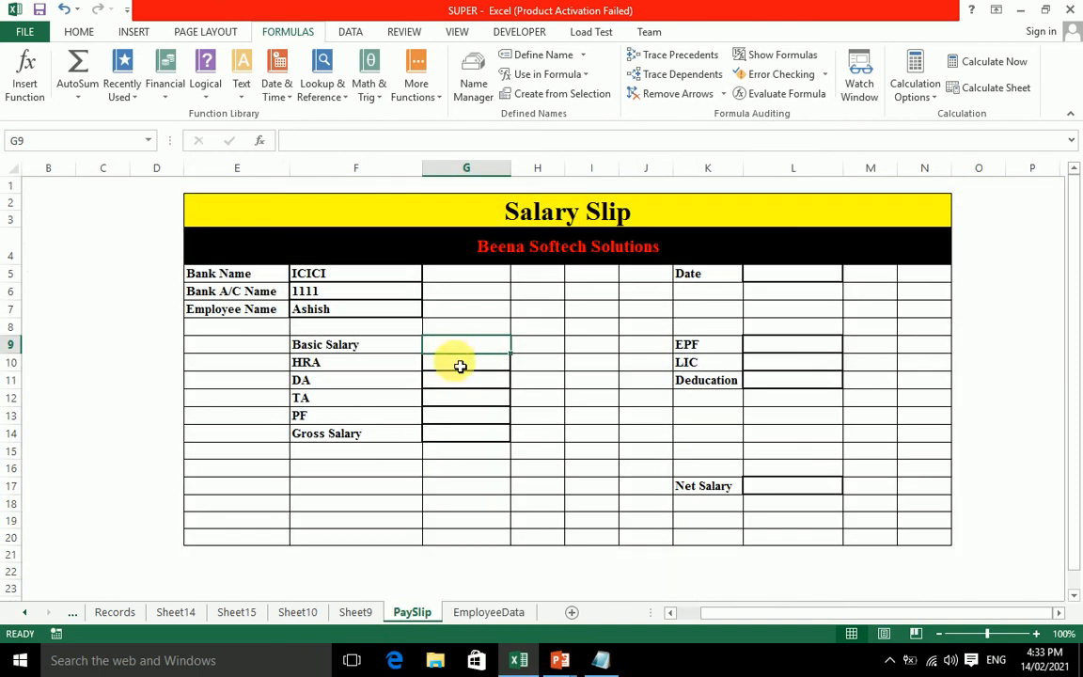
type("=vl")
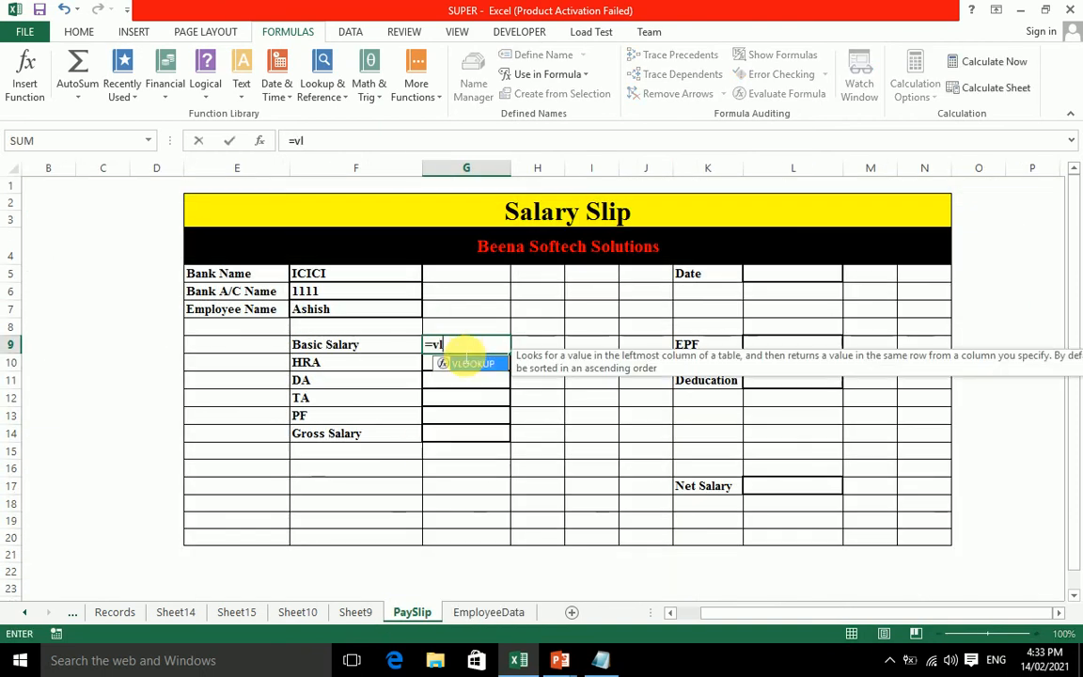
type("ookup(")
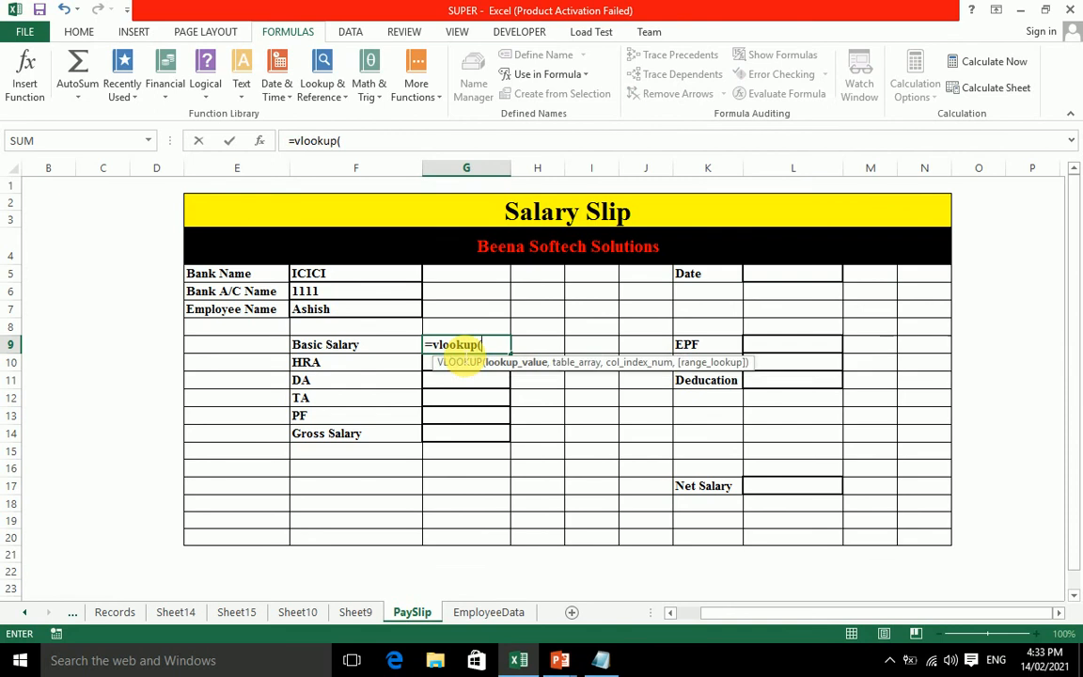
left_click(336, 314)
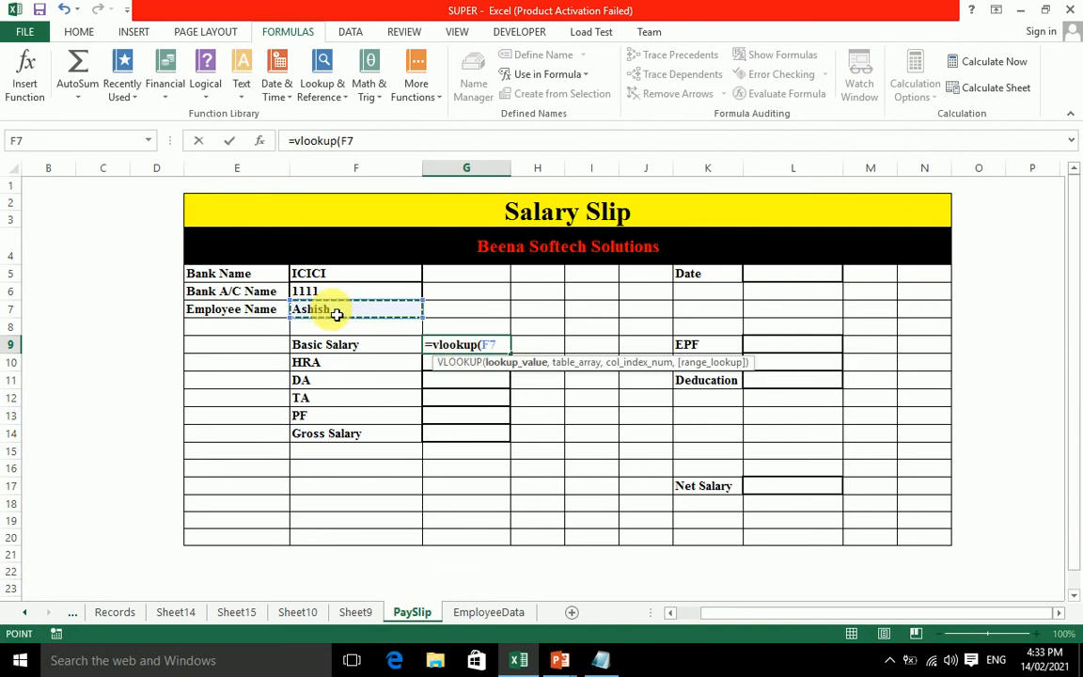
type(",pay,5,0")
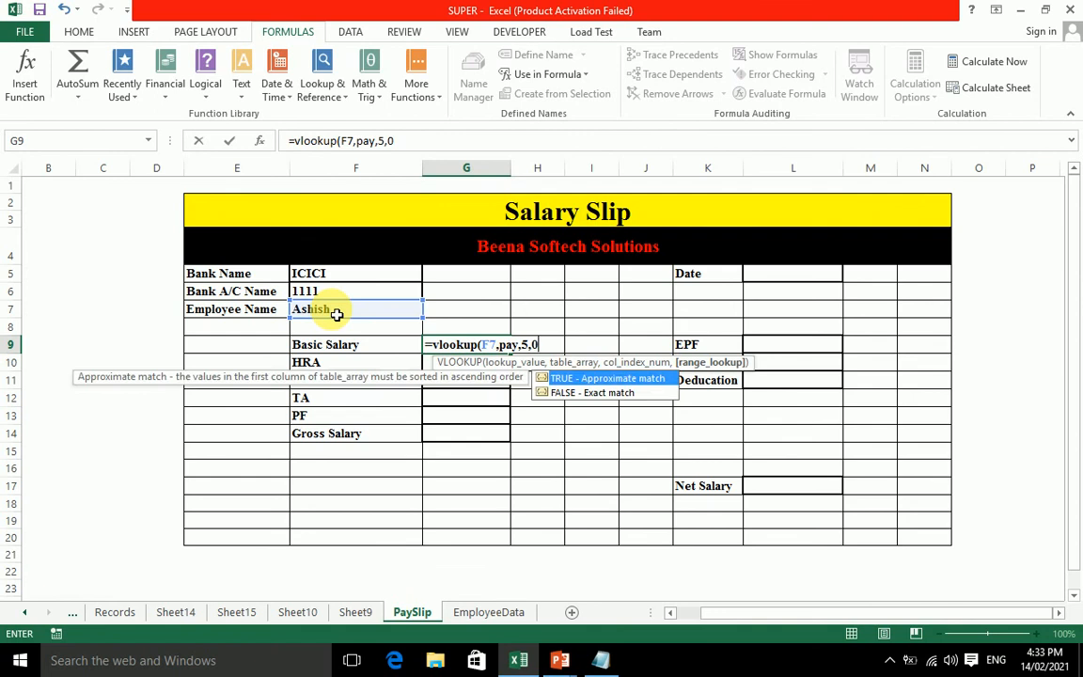
type(")")
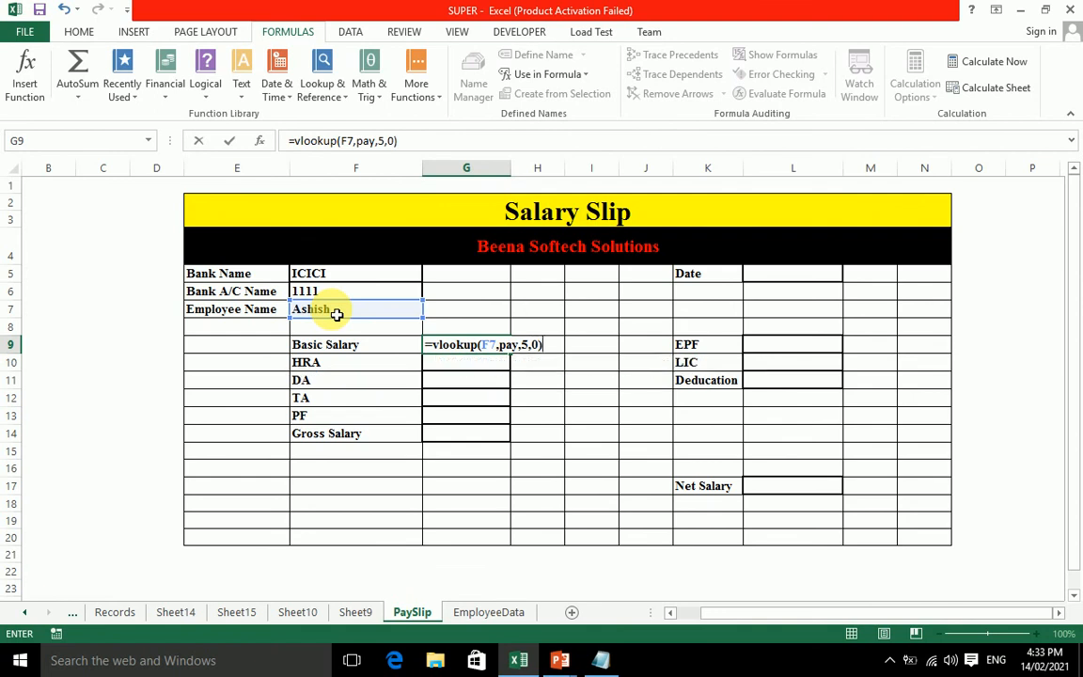
key("Return")
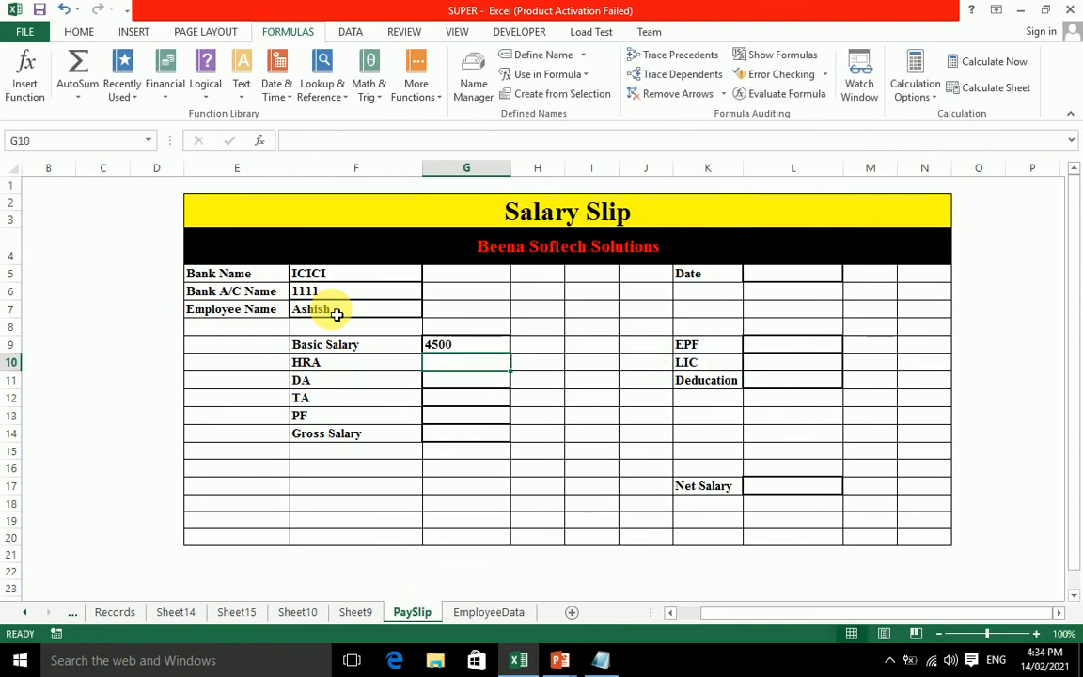
Step: Enter =VLOOKUP(F7,pay,6,0) in G10 to look up the HRA
type("=vlookup(")
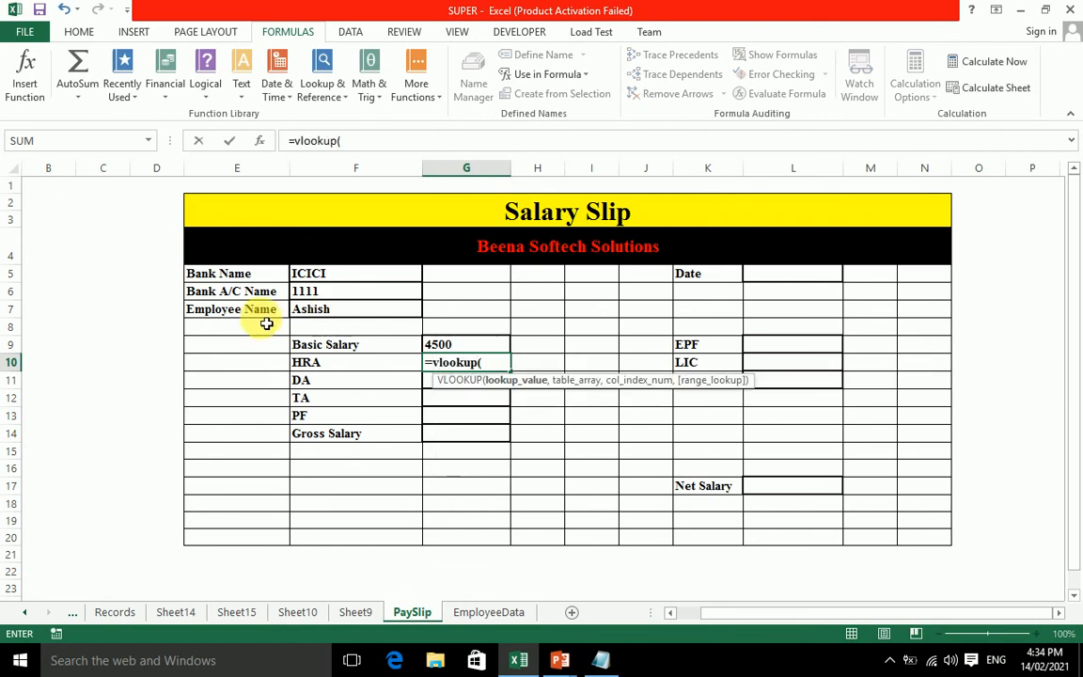
left_click(300, 316)
type(",")
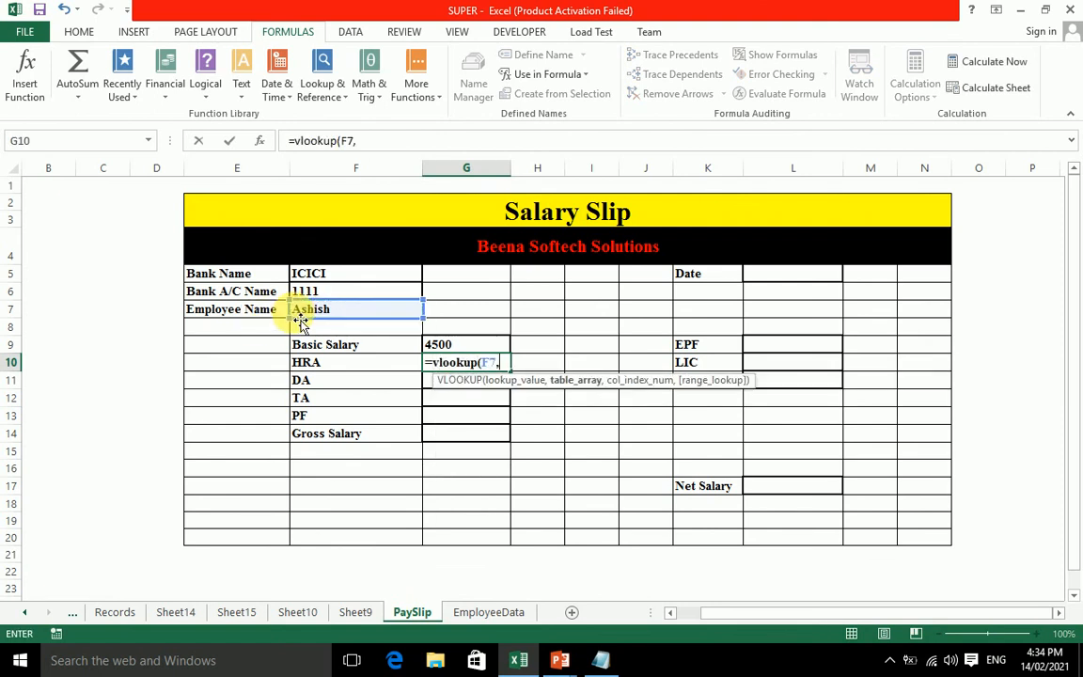
type("pay,")
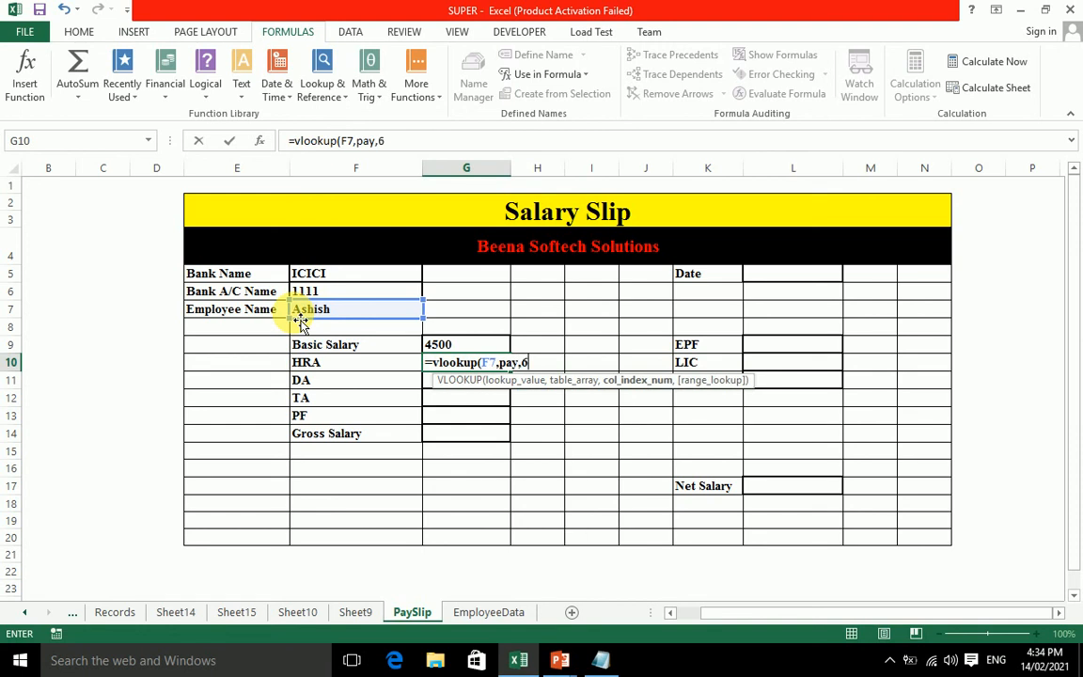
type("6,0)")
key("Return")
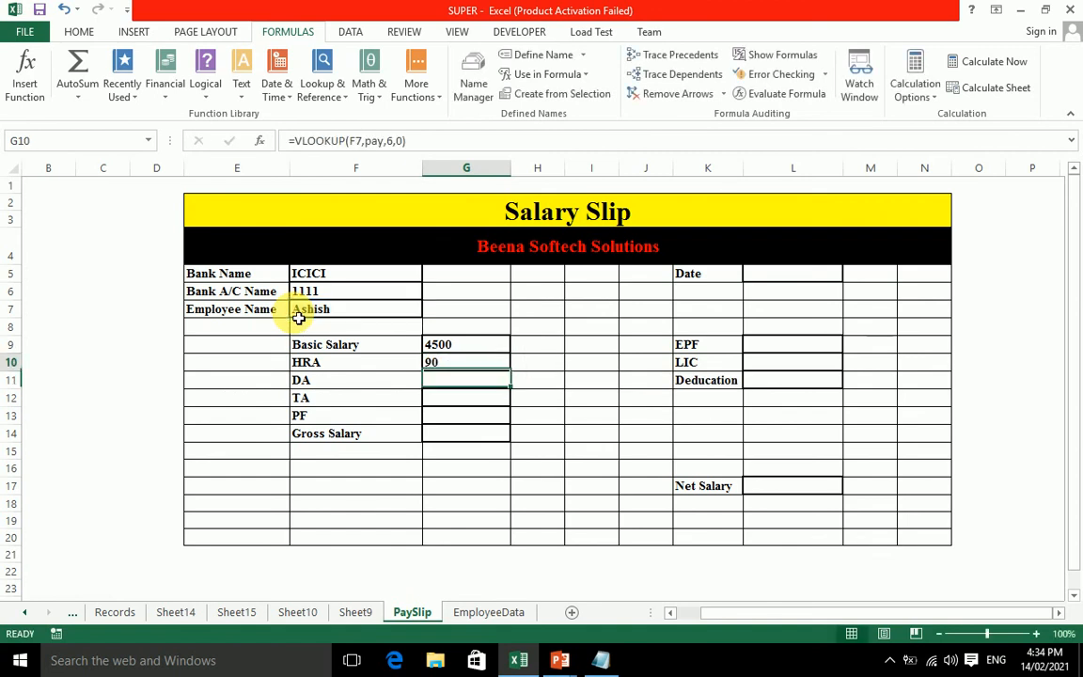
Step: Check the column order on the EmployeeData sheet and enter =VLOOKUP(F7,pay,7,0) in PaySlip cell G11 for DA
left_click(477, 613)
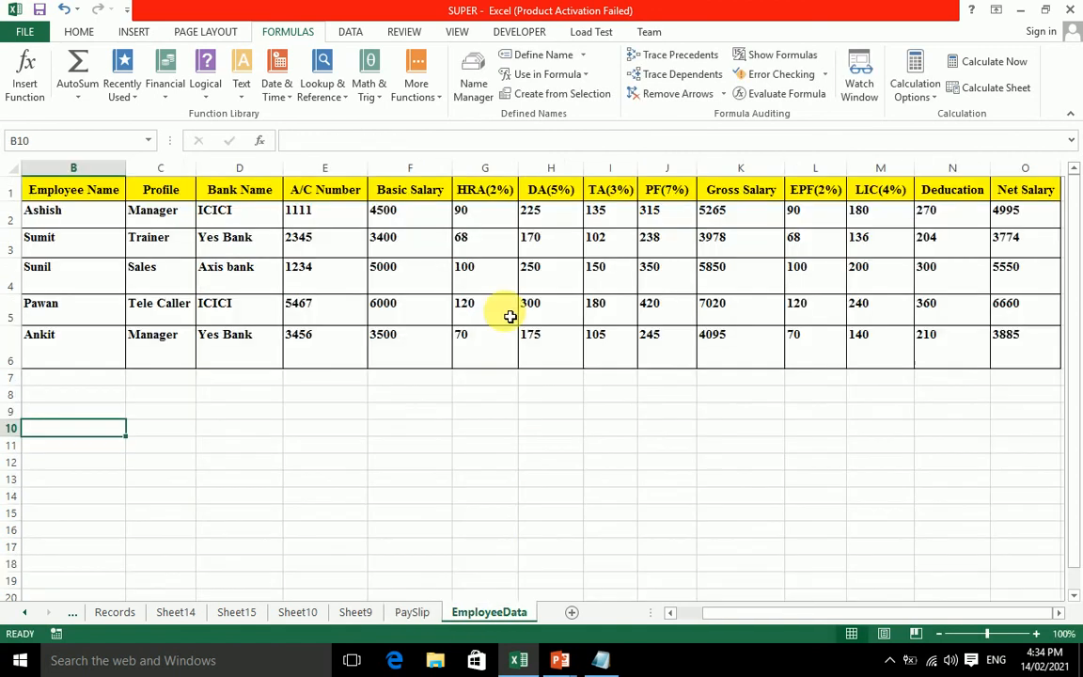
left_click(414, 612)
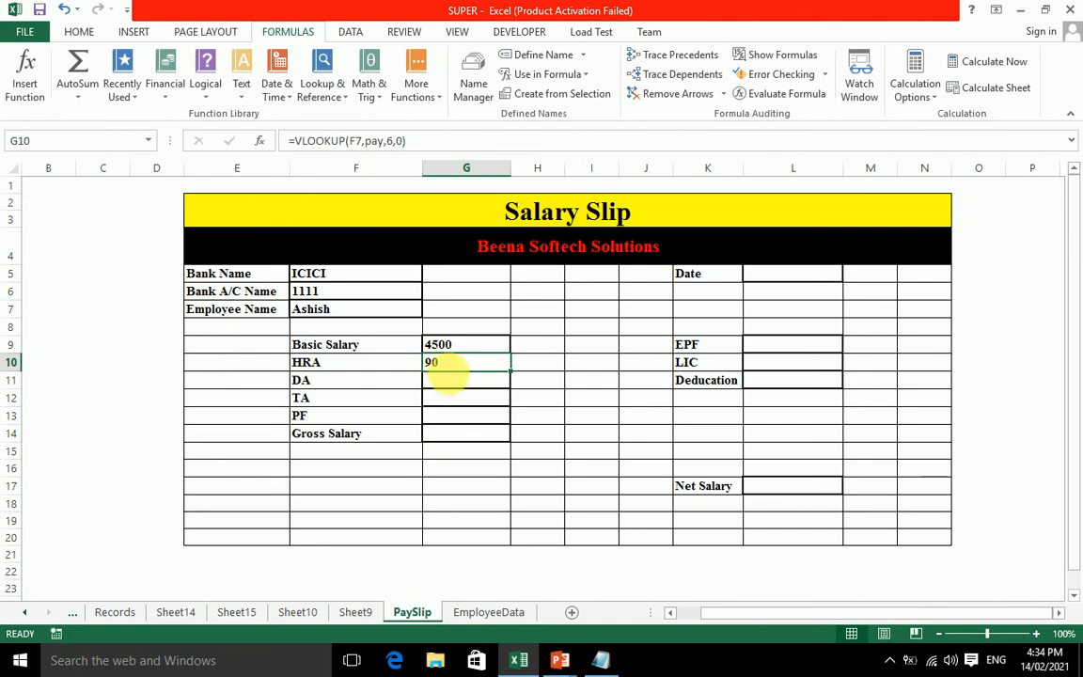
left_click(457, 385)
type("=")
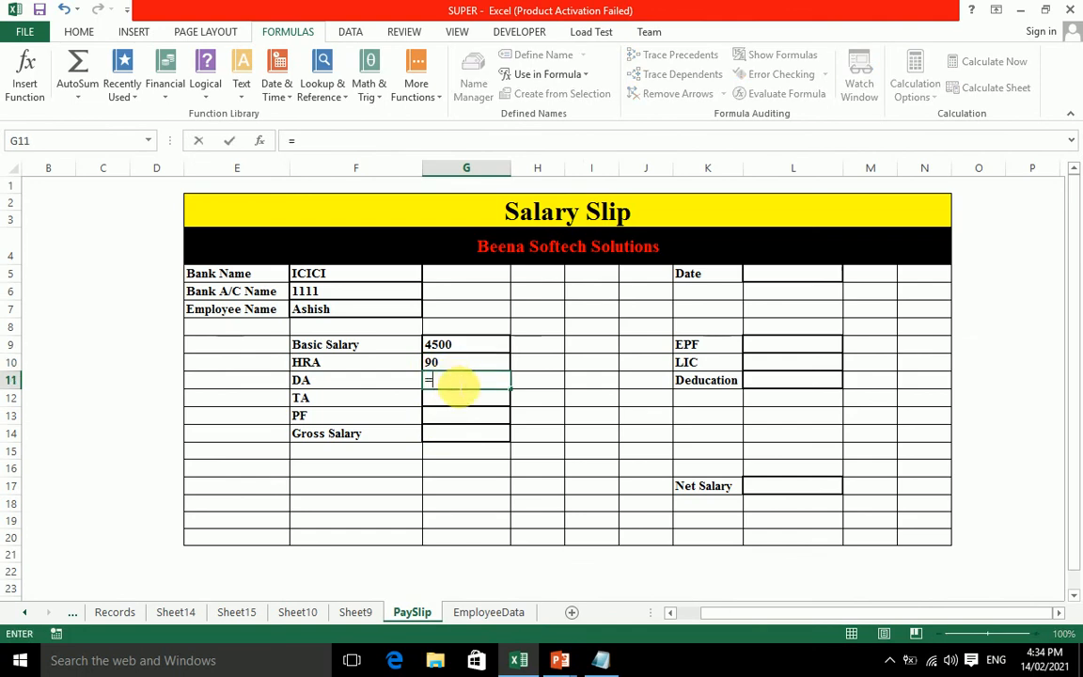
type("vlookup")
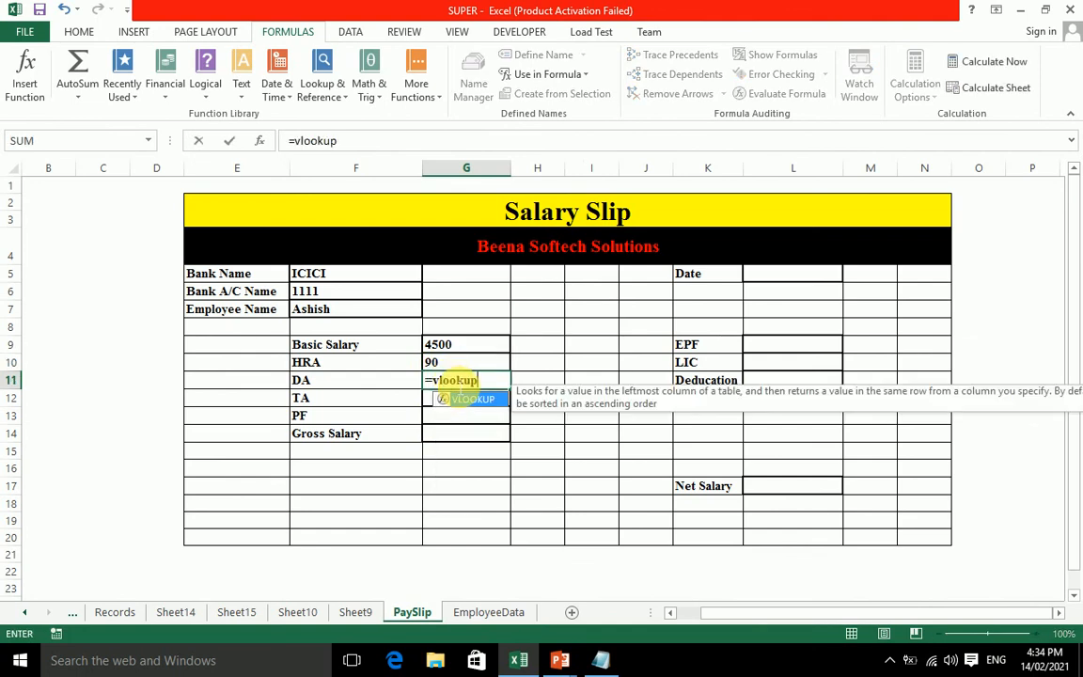
type("(")
left_click(381, 319)
type(",")
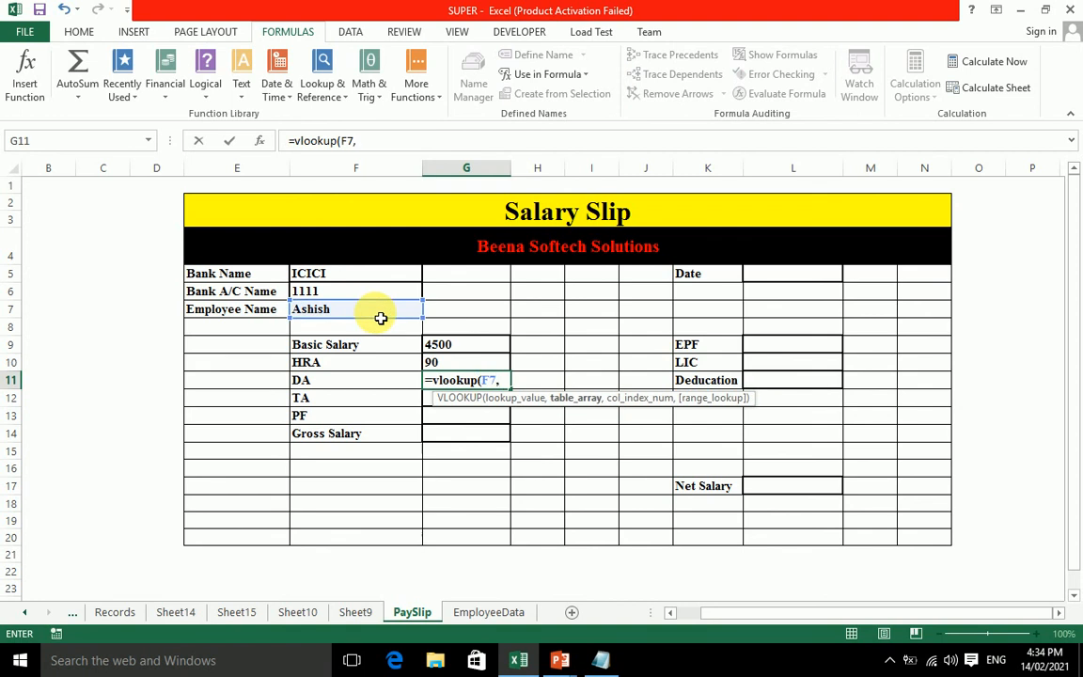
type("pay,")
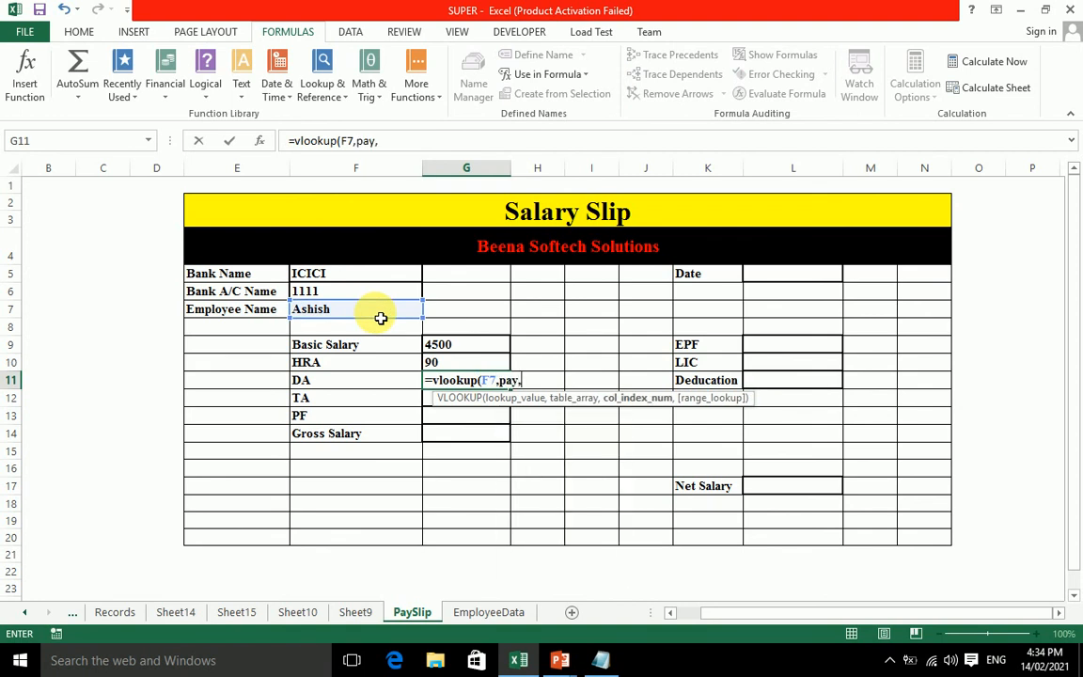
type("7,0)")
key("Return")
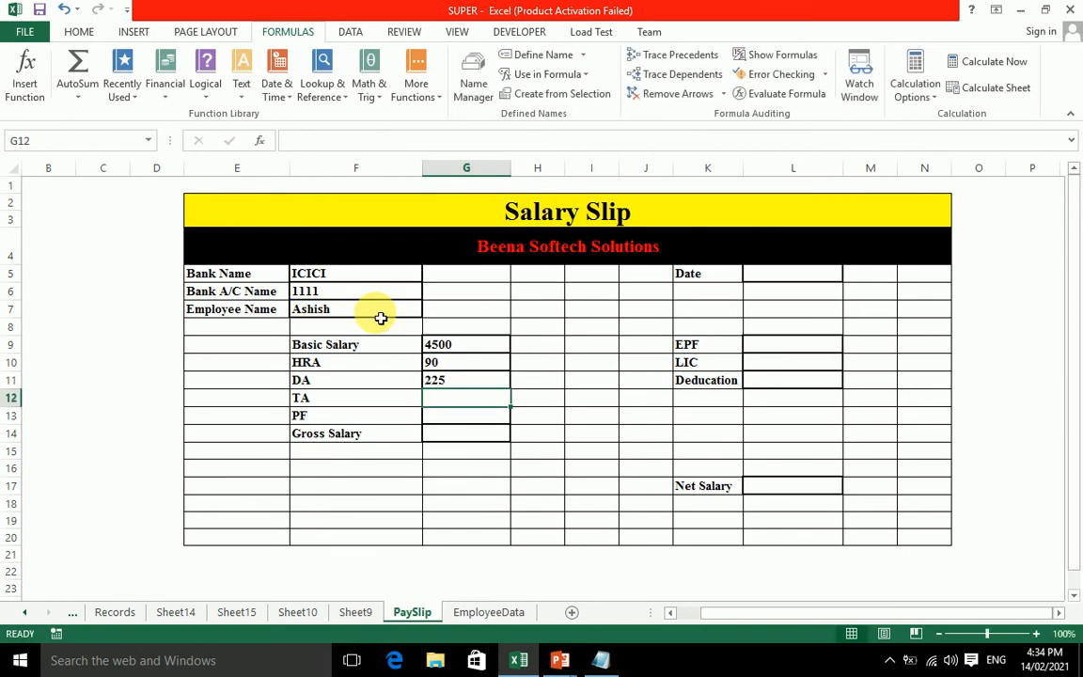
Step: Enter =VLOOKUP(F7,pay,8,0) in G12 to look up the TA
type("=vl")
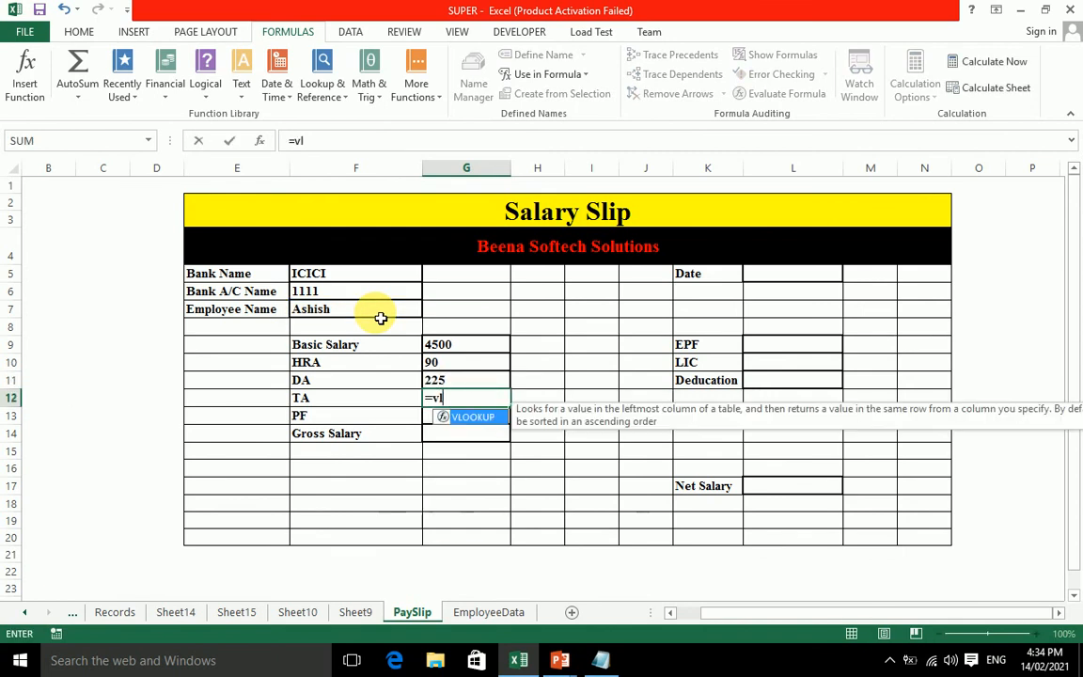
type("ookup(")
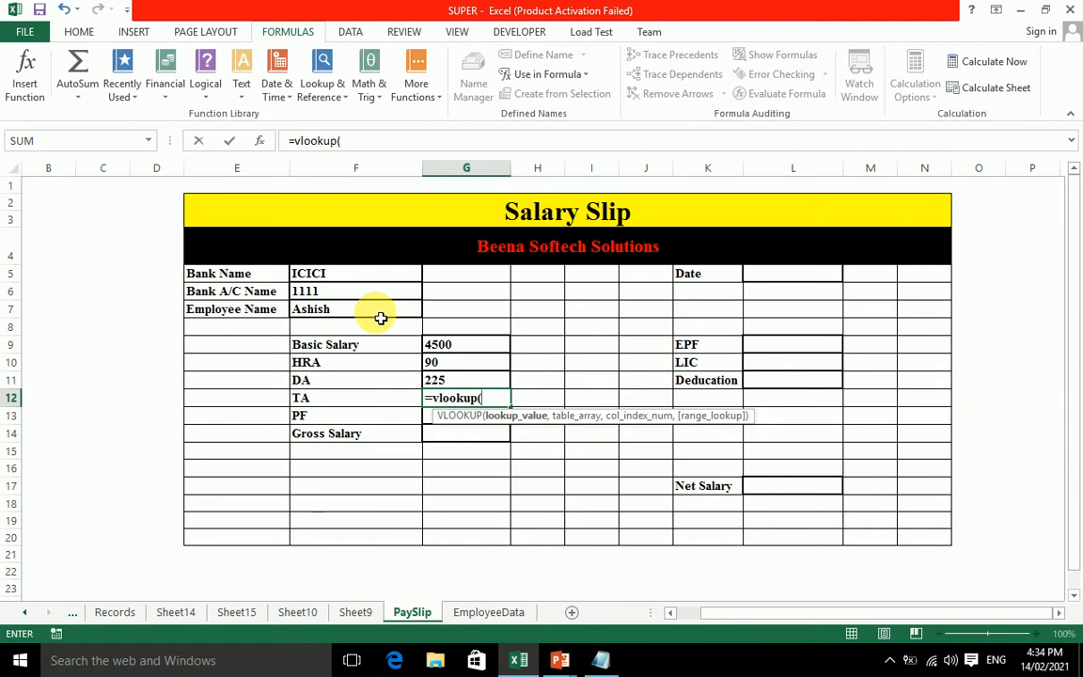
left_click(381, 316)
type(",pay,")
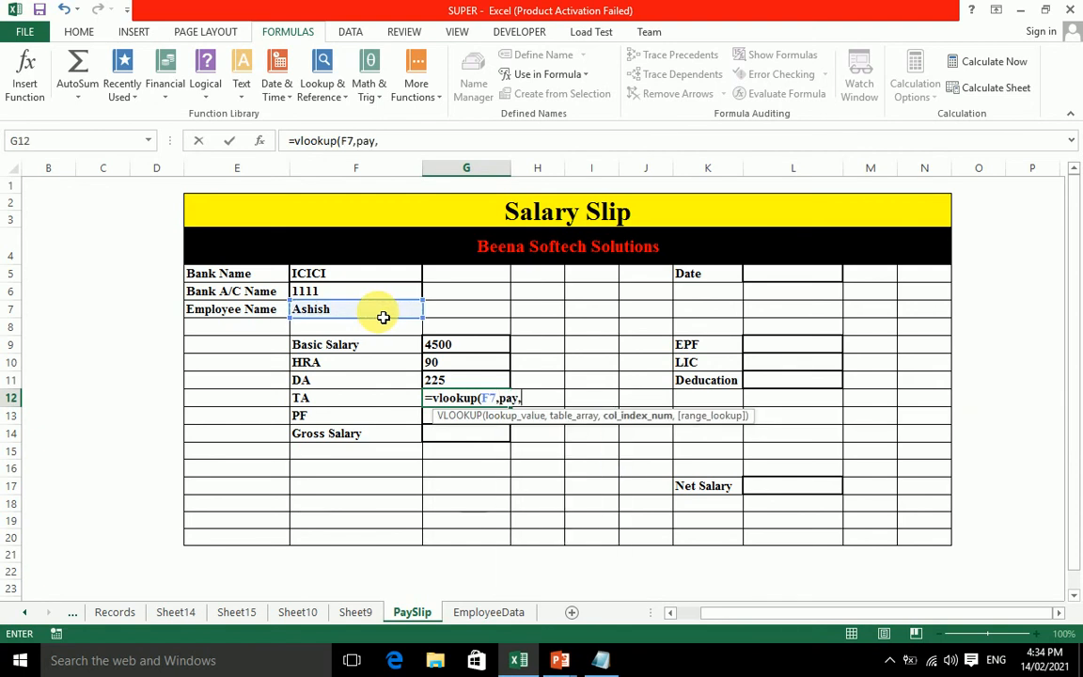
type("8,0)")
key("Return")
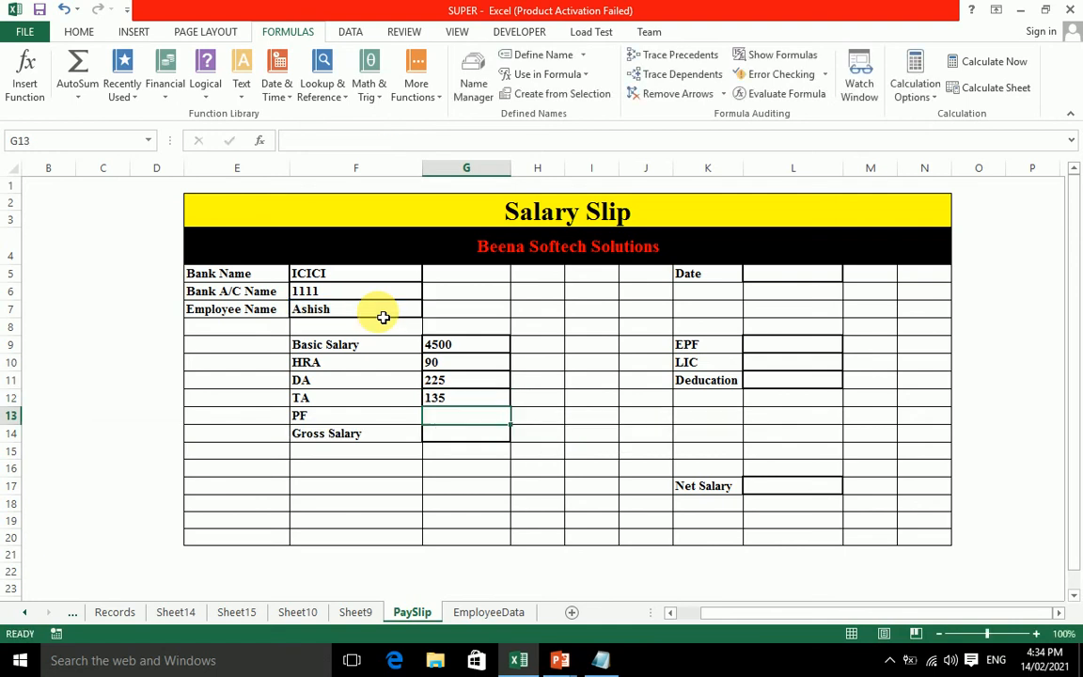
Step: Enter =VLOOKUP(F7,pay,9,0) in G13 to look up the PF
type("=vl")
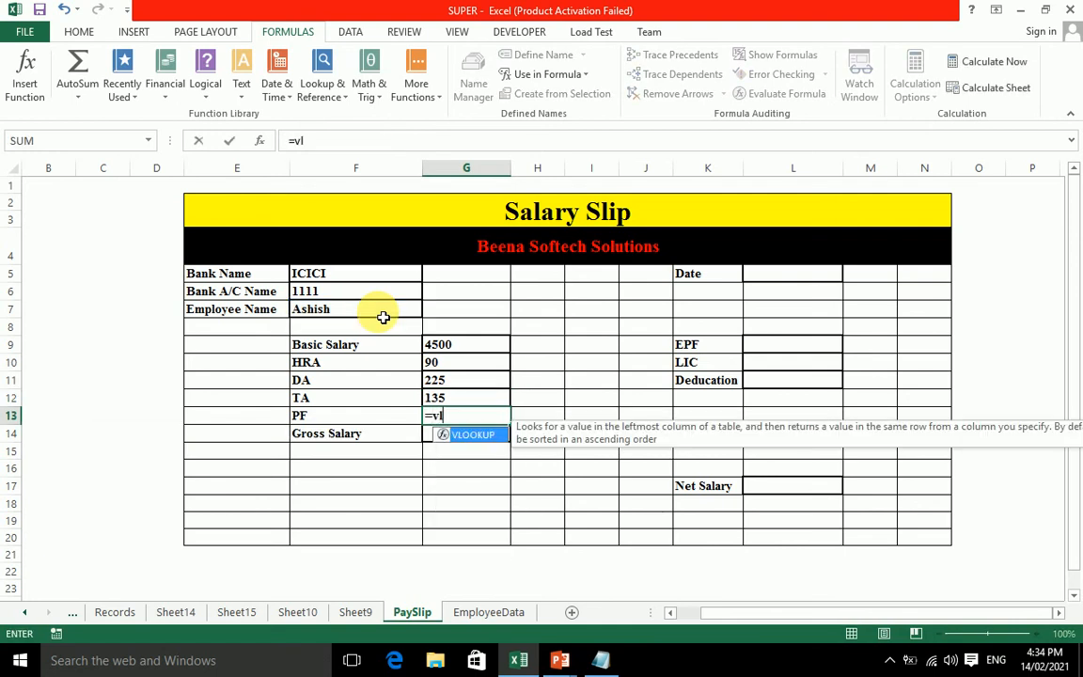
type("ookup(")
left_click(454, 348)
left_click(367, 314)
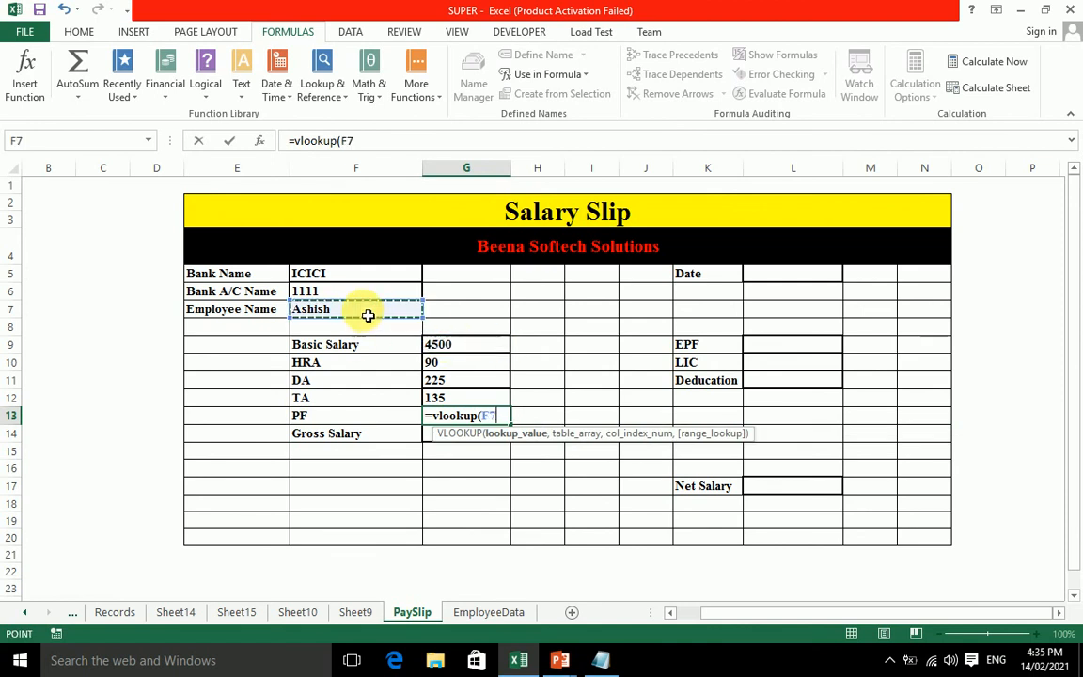
type(",pay,9,0)")
key("Return")
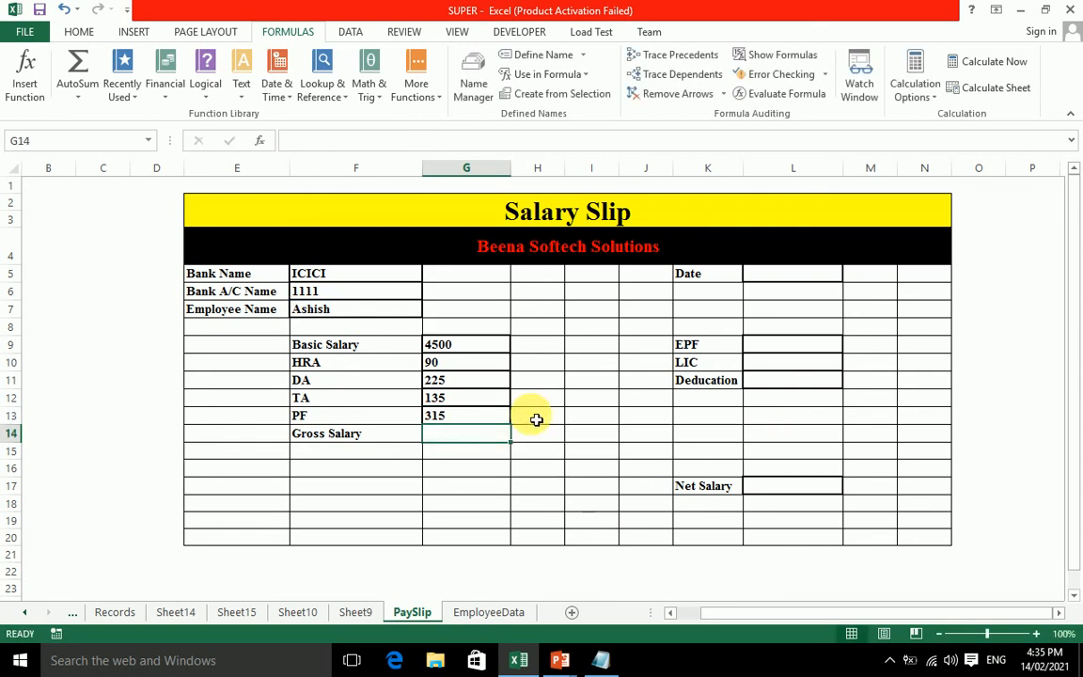
Step: Check the column order on the EmployeeData sheet and enter =VLOOKUP(F7,pay,10,0) in PaySlip cell G14 for Gross Salary
left_click(487, 416)
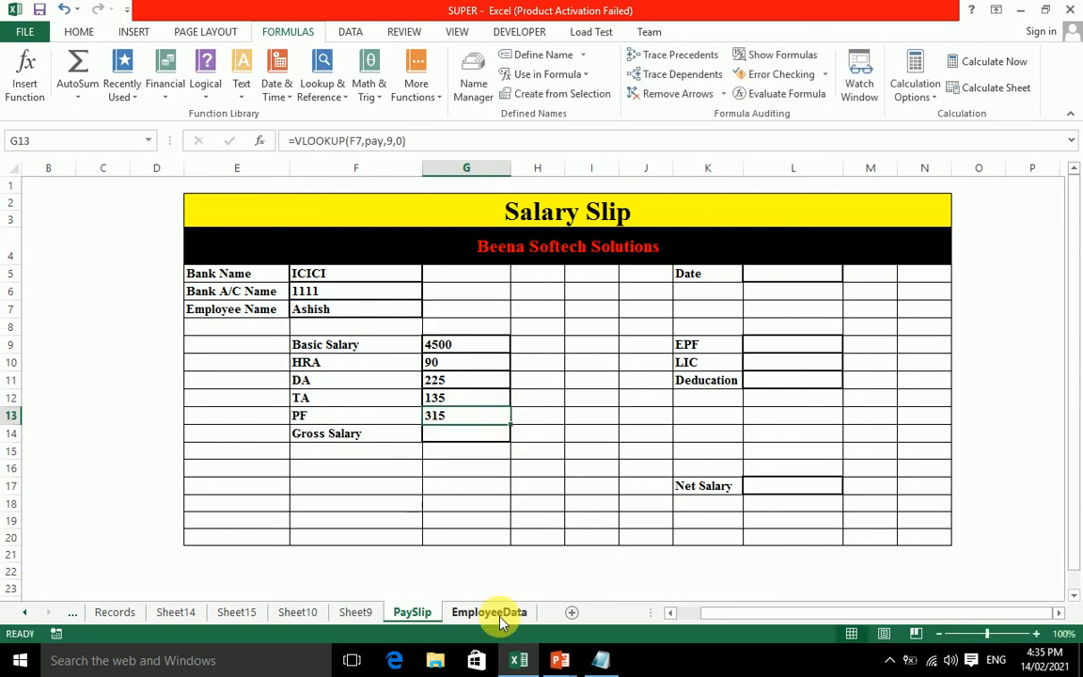
left_click(493, 613)
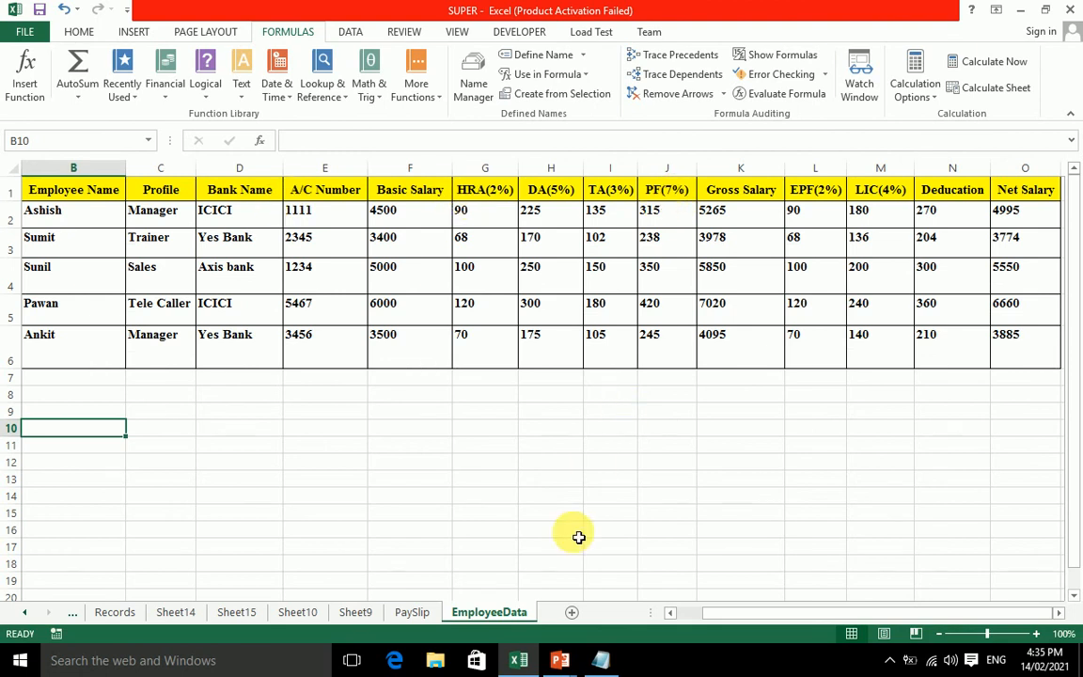
left_click(416, 612)
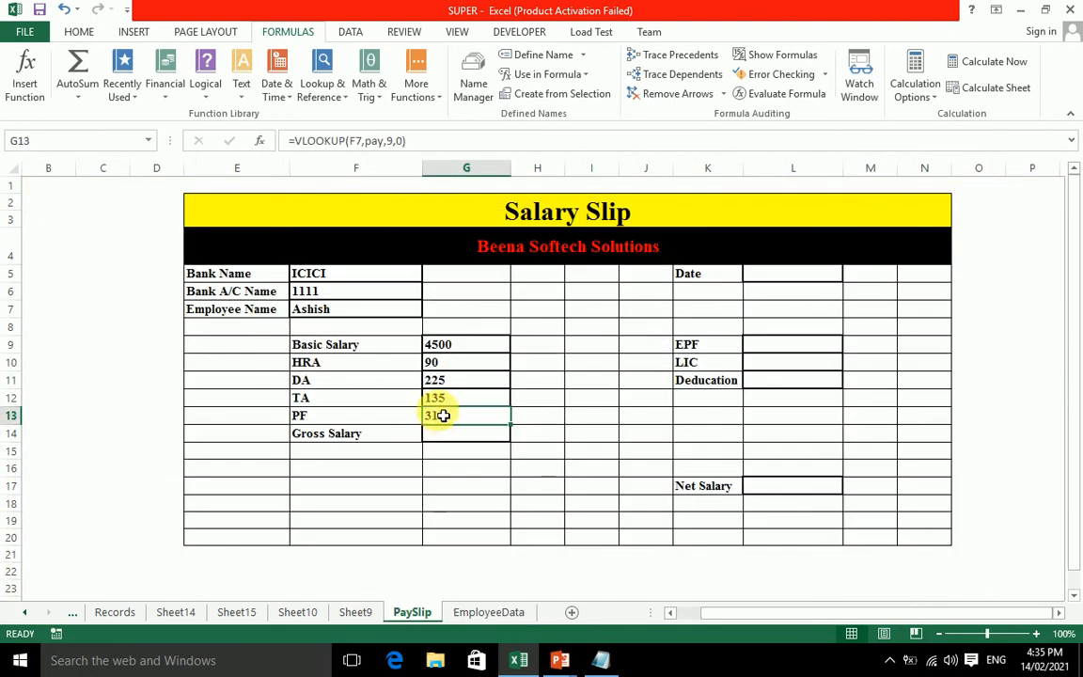
left_click(451, 439)
type("=vll")
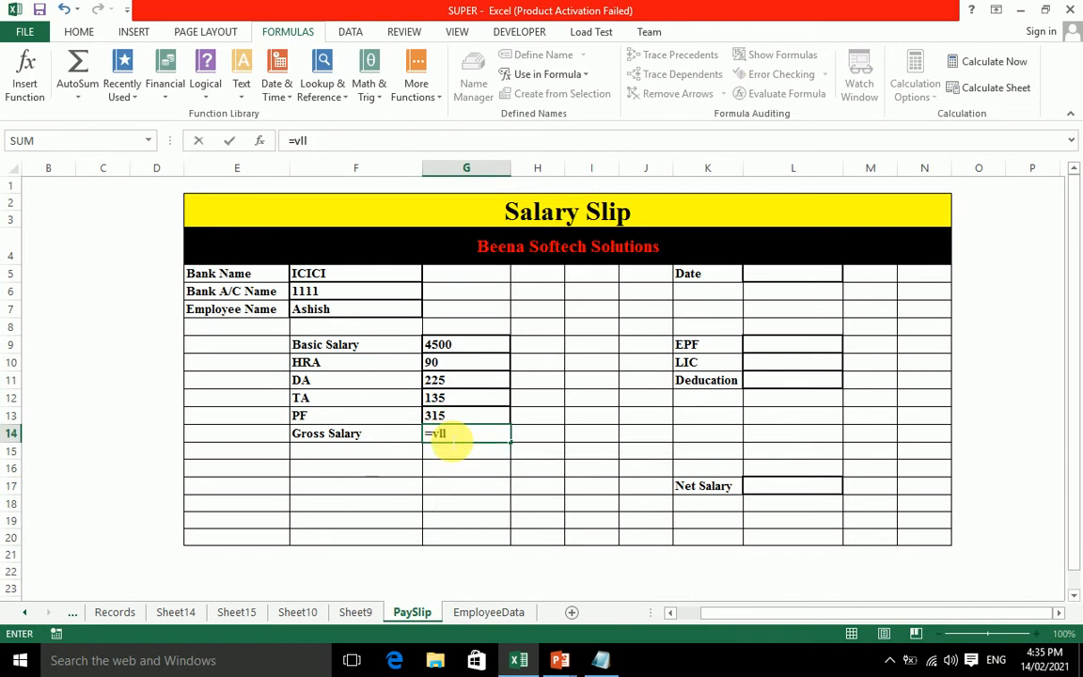
key("BackSpace")
key("BackSpace")
type("lookup(")
left_click(341, 312)
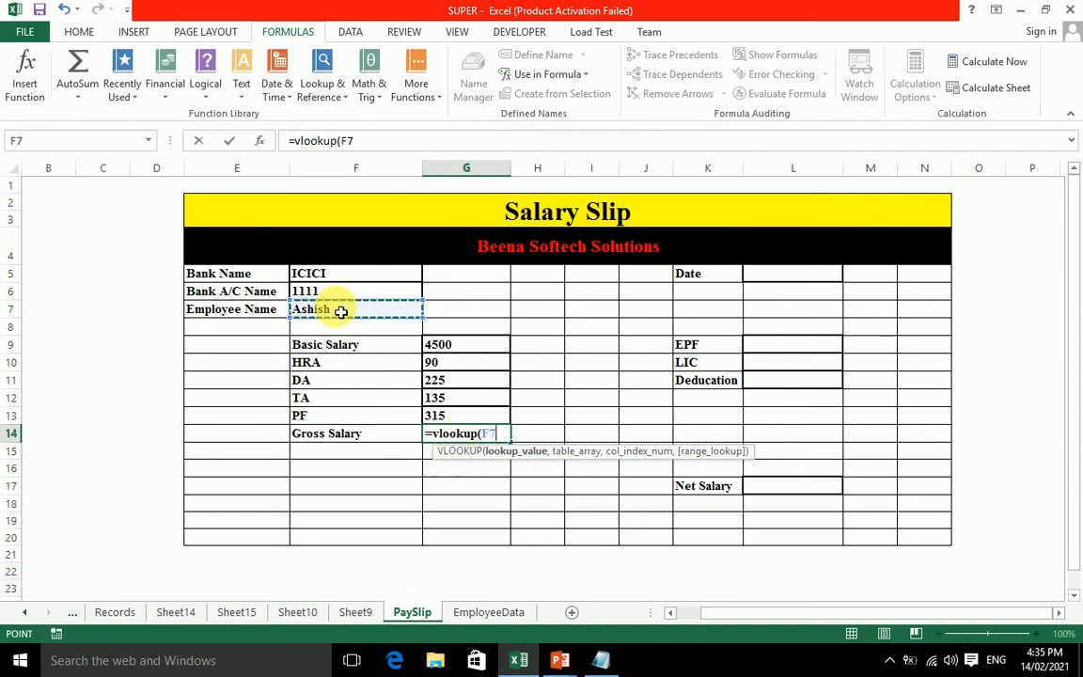
type(",10,p")
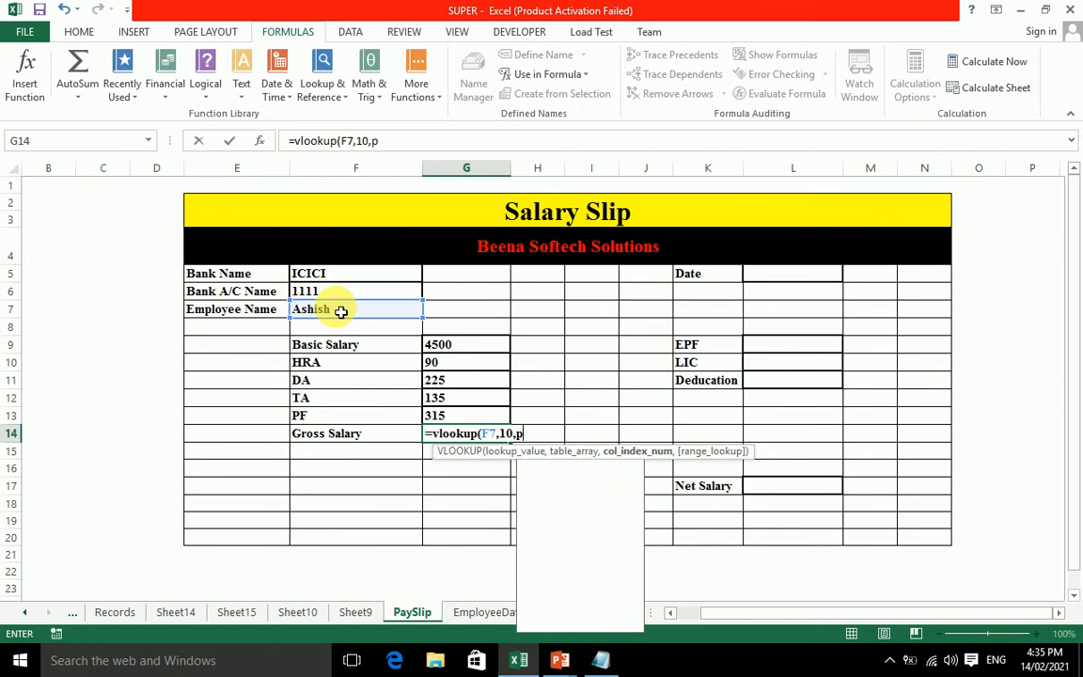
type("ay,")
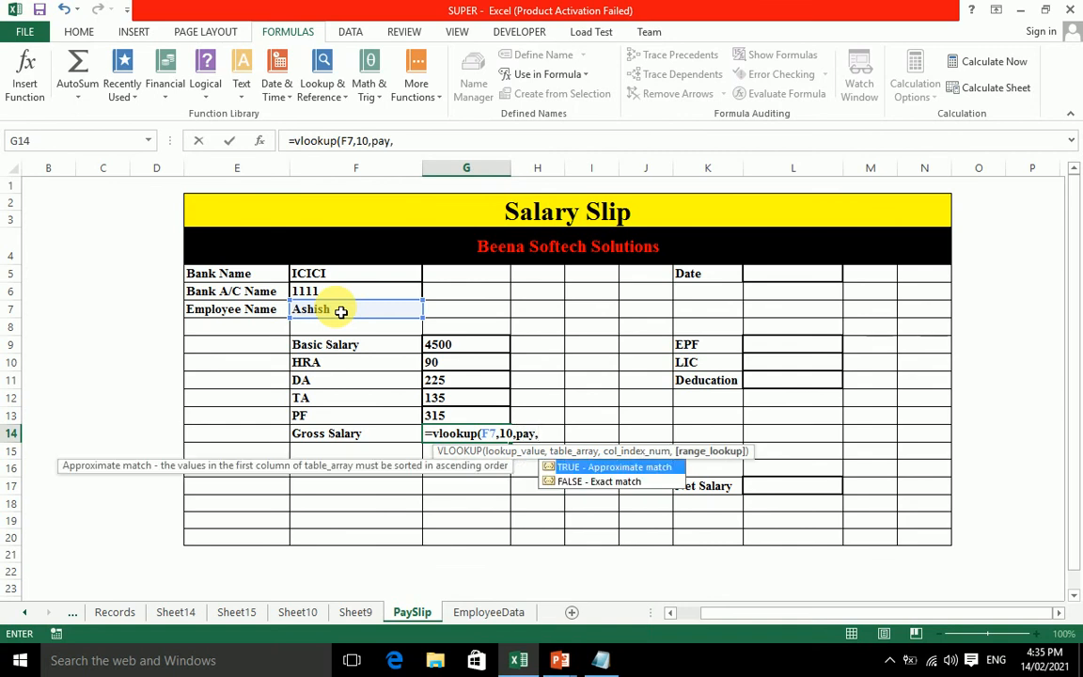
key("BackSpace")
key("BackSpace")
key("BackSpace")
key("BackSpace")
key("BackSpace")
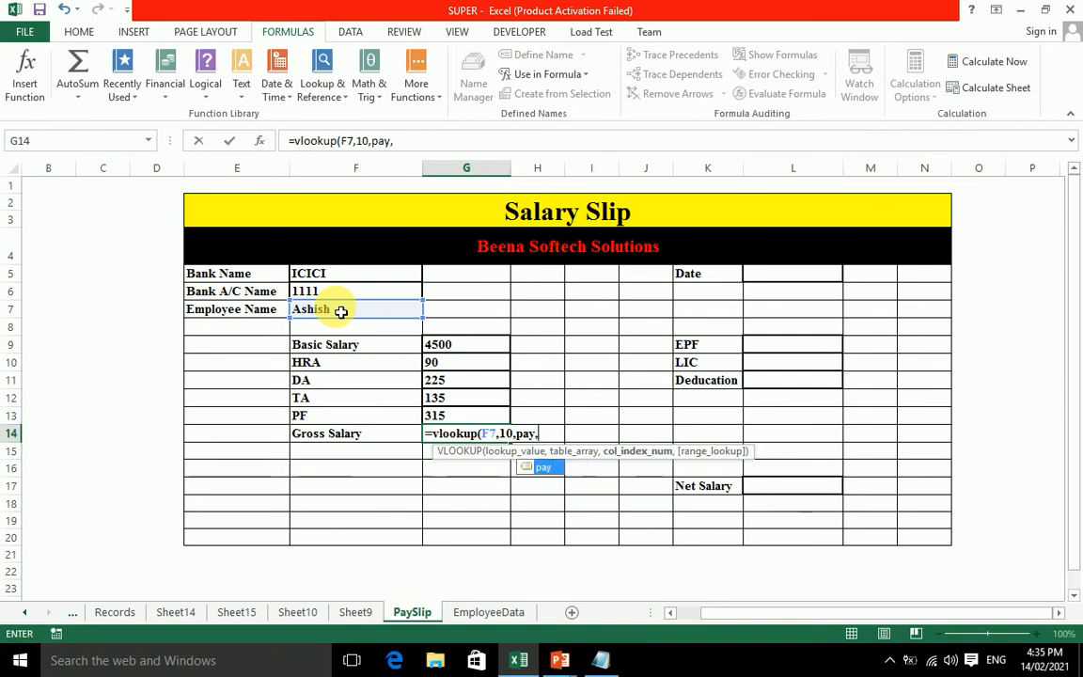
type("pay,10,0")
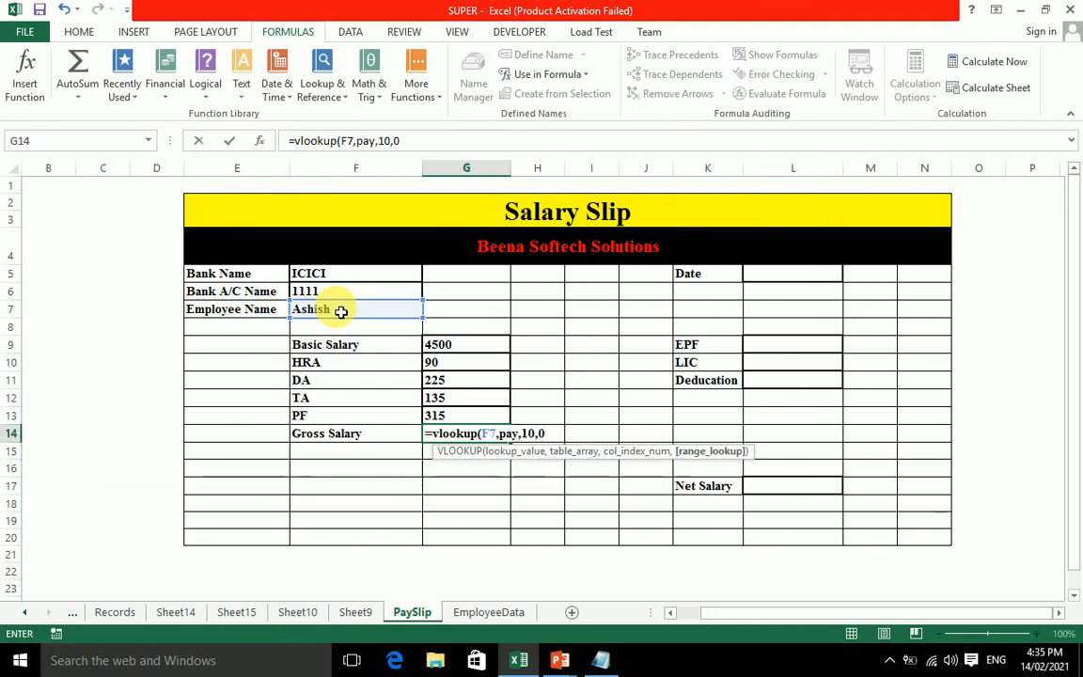
type(")")
key("Return")
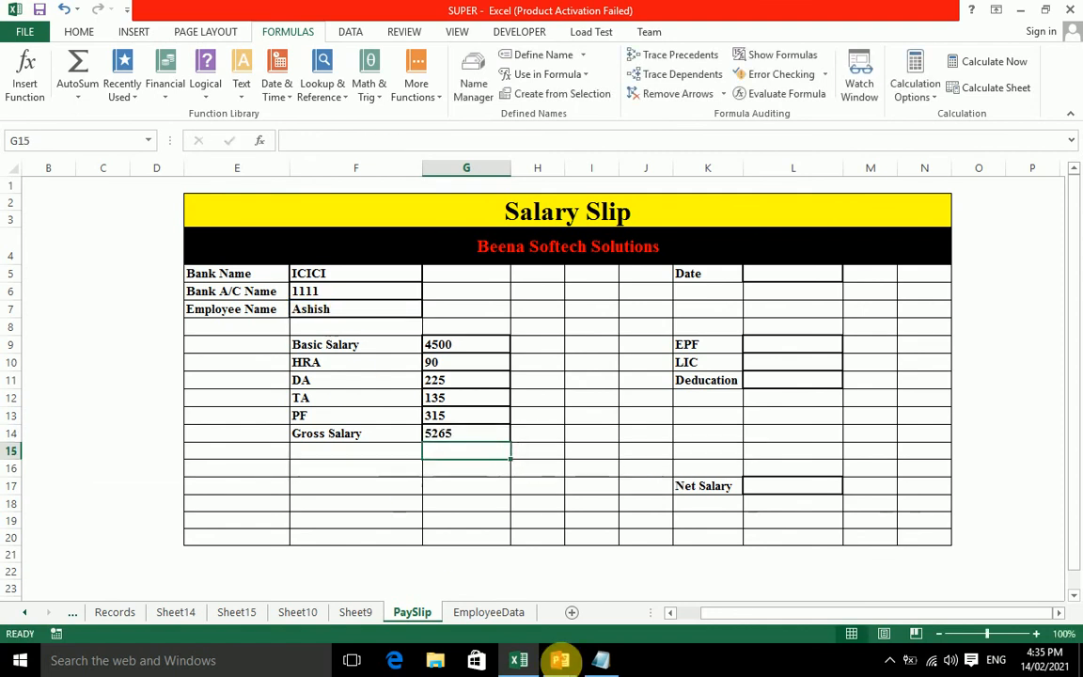
Step: Check the EmployeeData columns after Gross Salary and enter =VLOOKUP(F7,pay,11,0) in PaySlip cell L9 for EPF
left_click(480, 617)
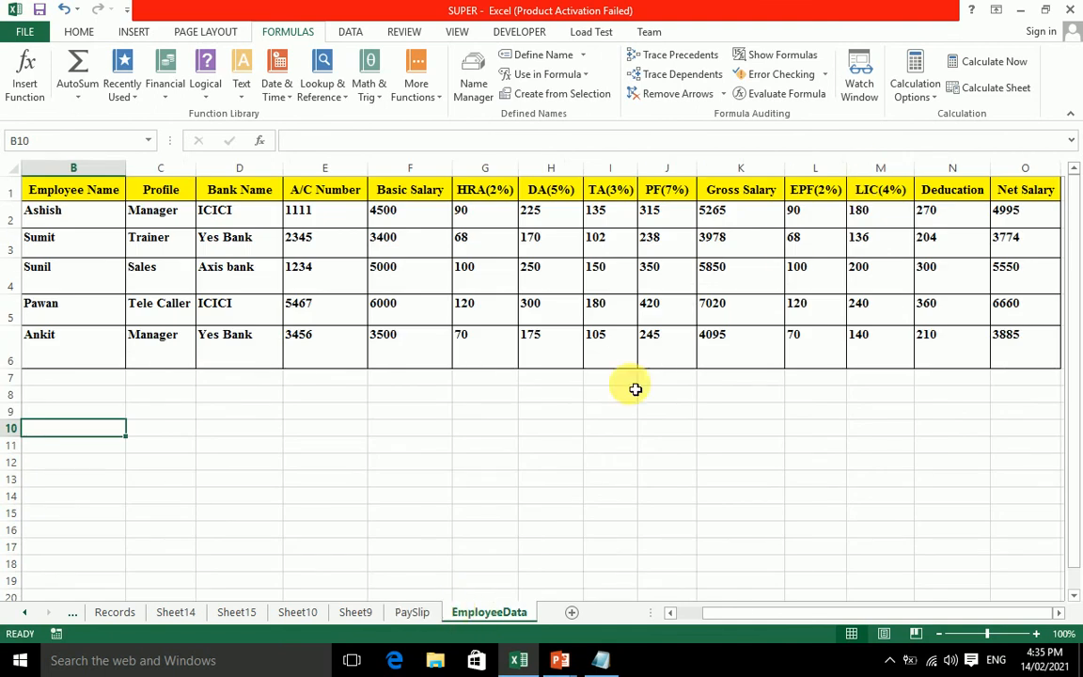
left_click(413, 612)
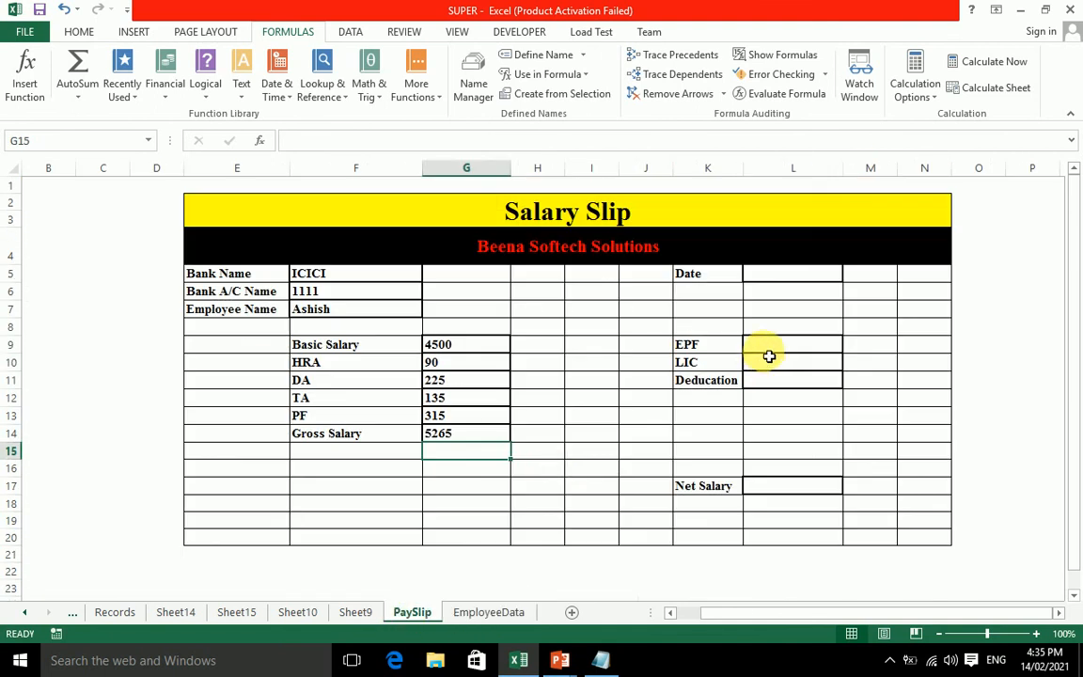
left_click(769, 355)
type("=v")
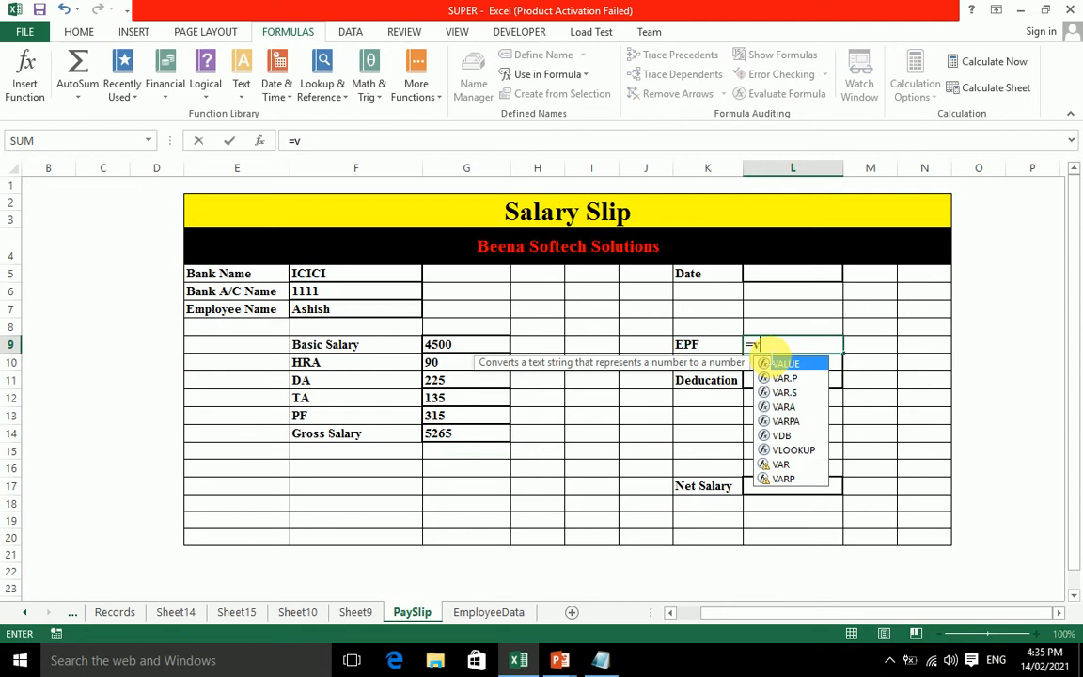
type("lookup(")
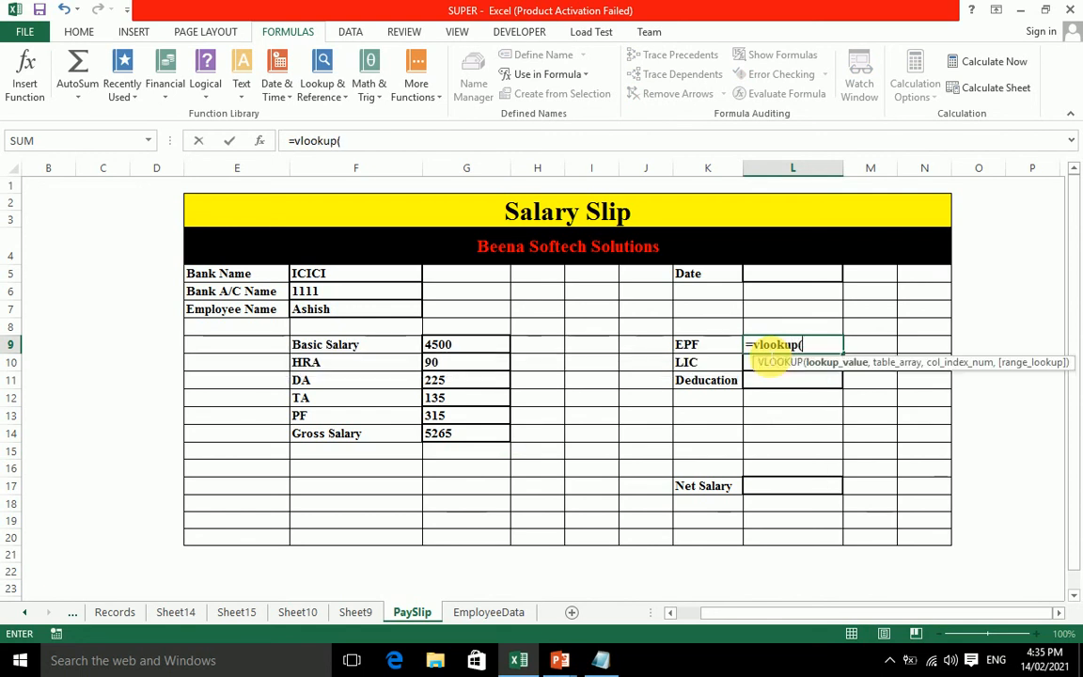
left_click(412, 313)
type(",11,p")
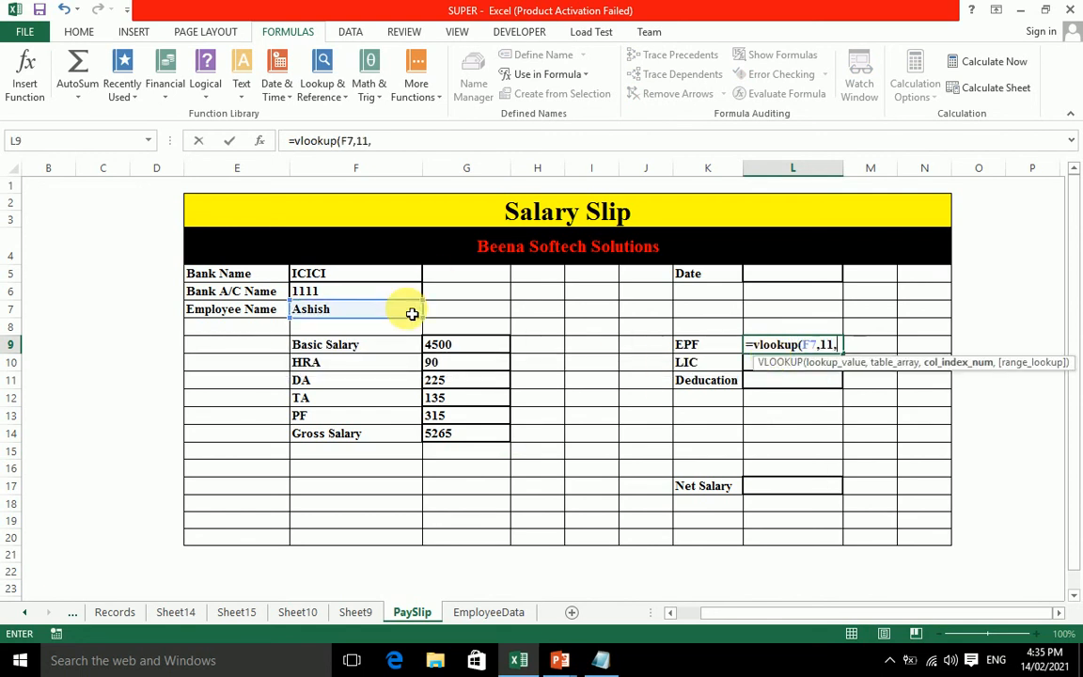
key("BackSpace")
key("BackSpace")
key("BackSpace")
type("pay,11,0)")
key("Return")
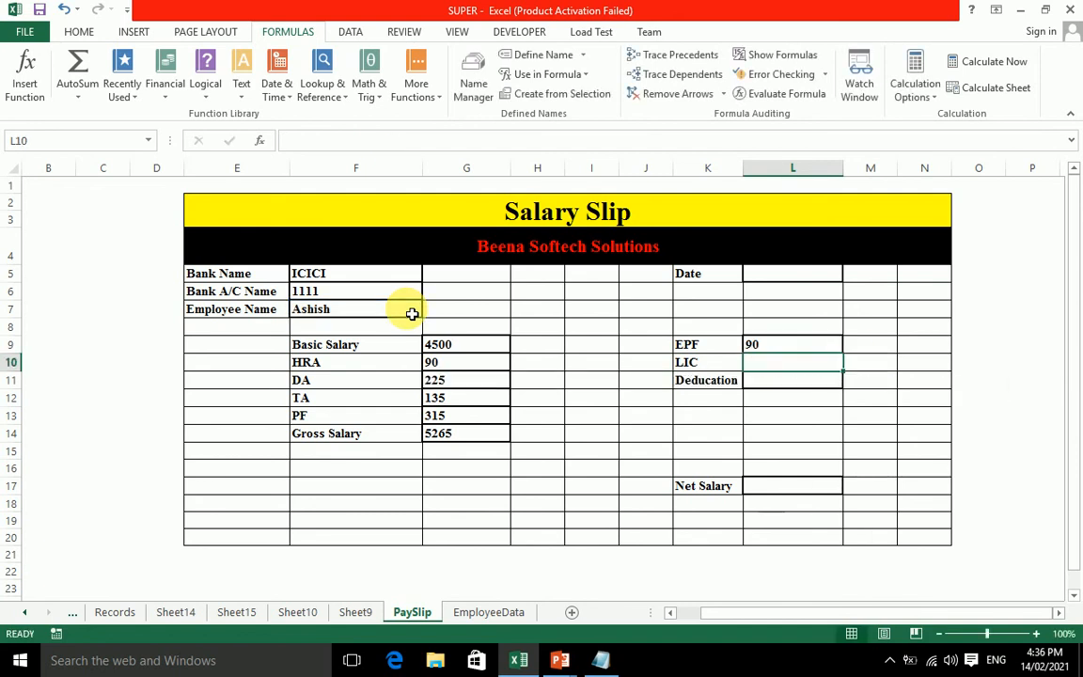
Step: Enter =VLOOKUP(F7,pay,12,0) in L10 to look up the LIC amount
type("=vlo")
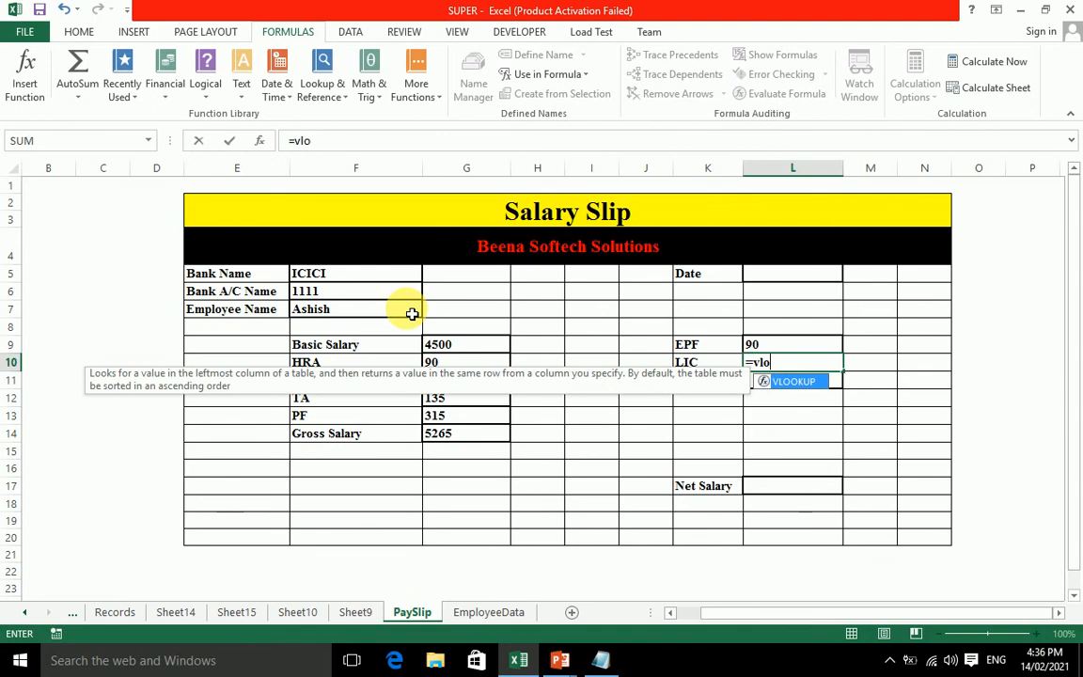
type("okup(")
left_click(412, 313)
type(",")
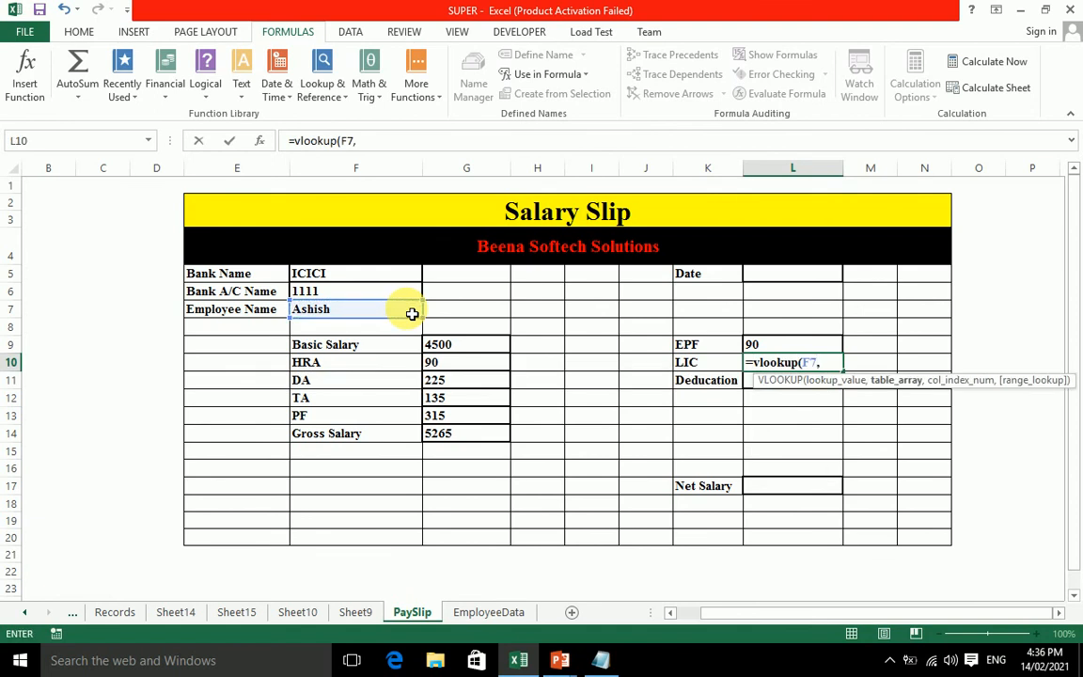
type("pay,12,0")
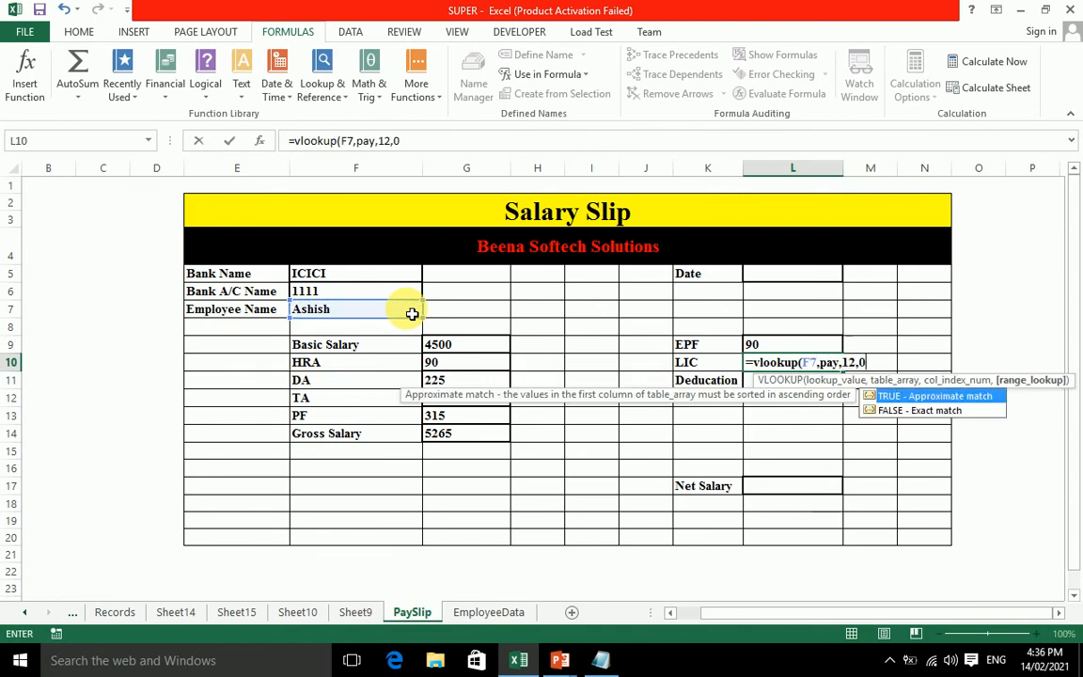
type(")")
key("Return")
Step: Enter =VLOOKUP(F7,pay,12,0) in L11 as the lookup for Deducation
type("=")
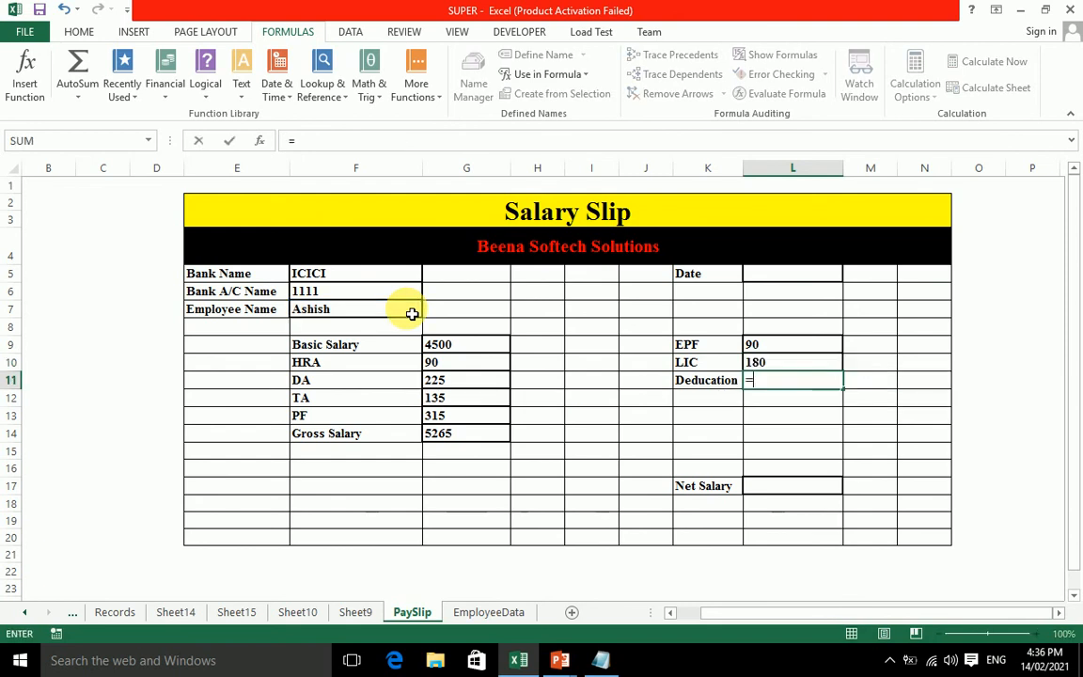
type("v")
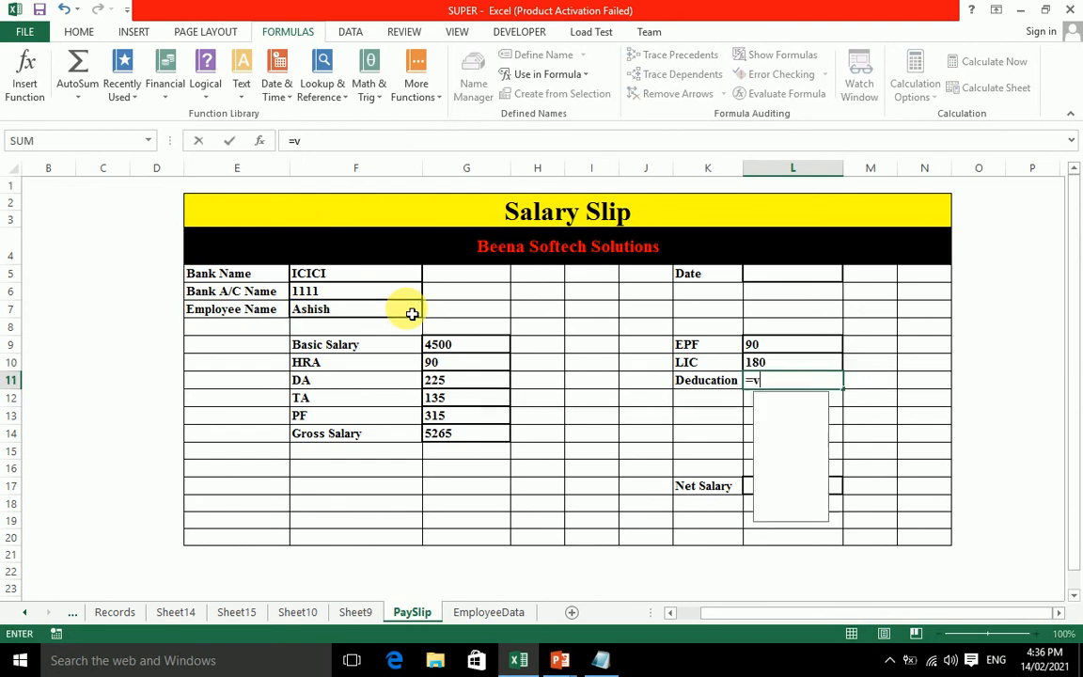
type("lookup(")
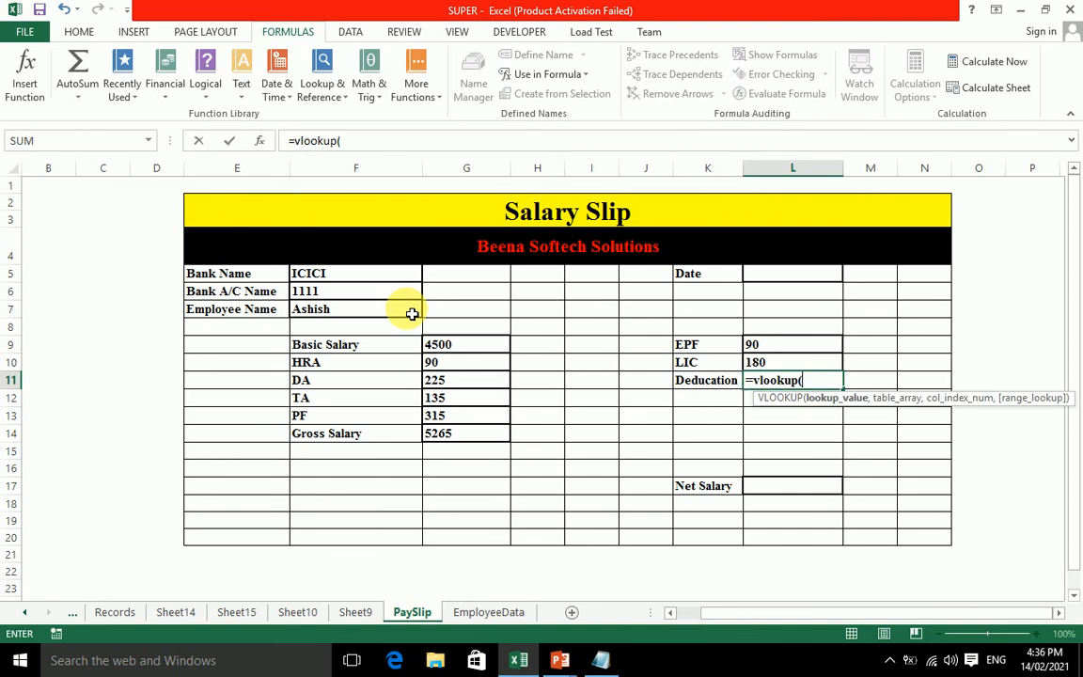
left_click(412, 313)
type(",")
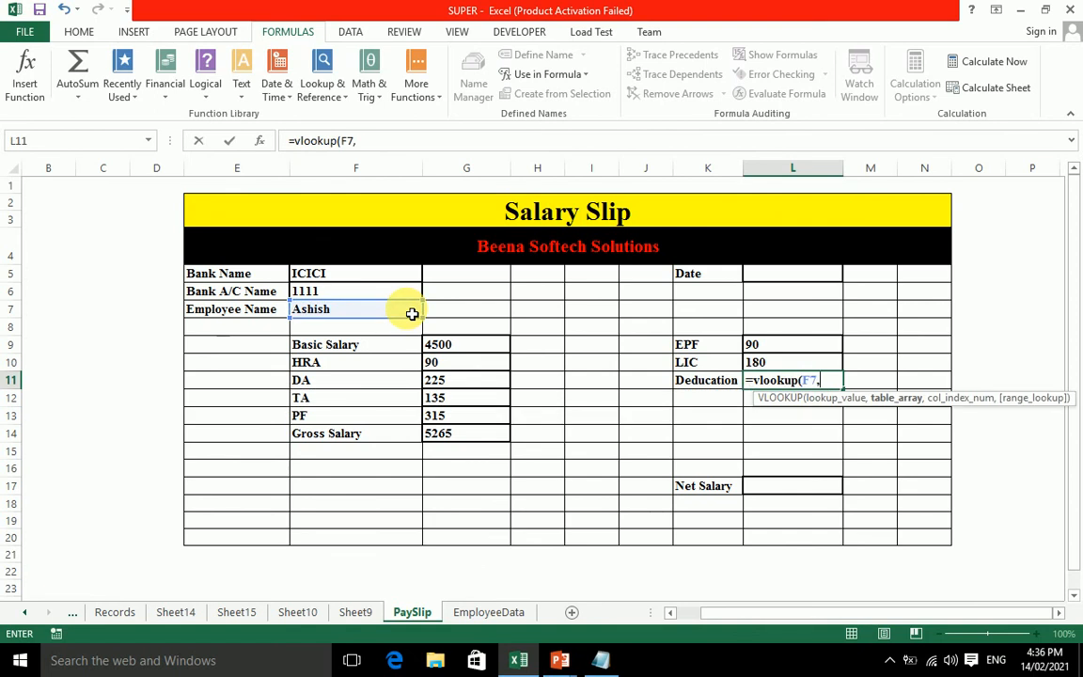
type("12,")
key("BackSpace")
key("BackSpace")
key("BackSpace")
type("pay,12,")
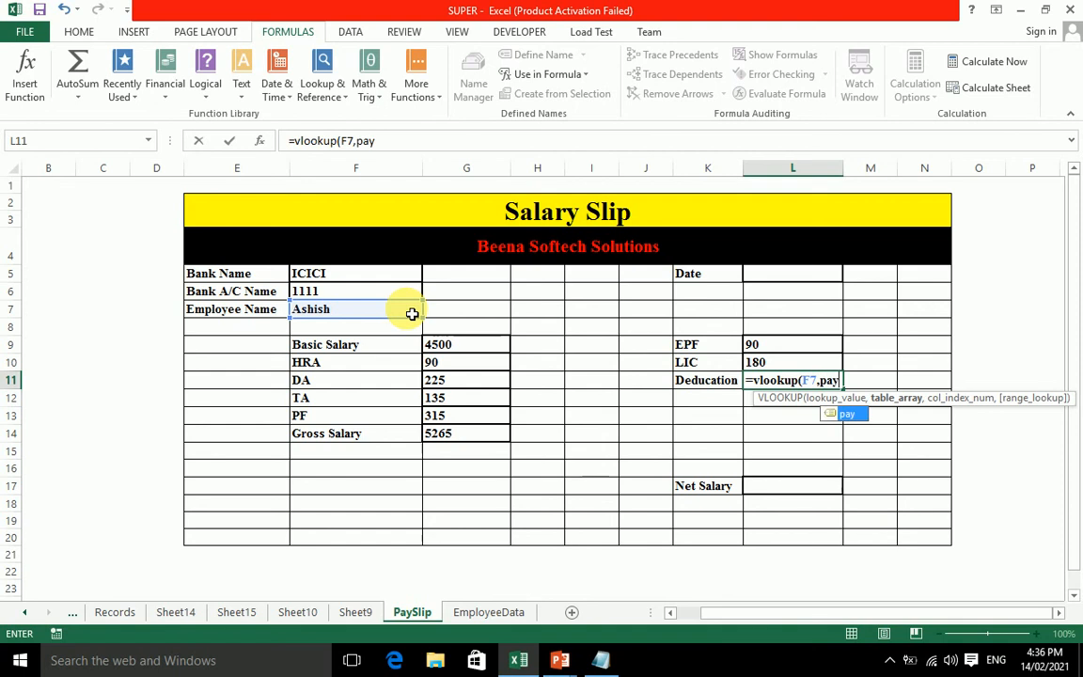
type(")")
key("Return")
Step: Check the Deducation column on the EmployeeData sheet and change the column index in PaySlip cell L11's VLOOKUP to 13
left_click(489, 612)
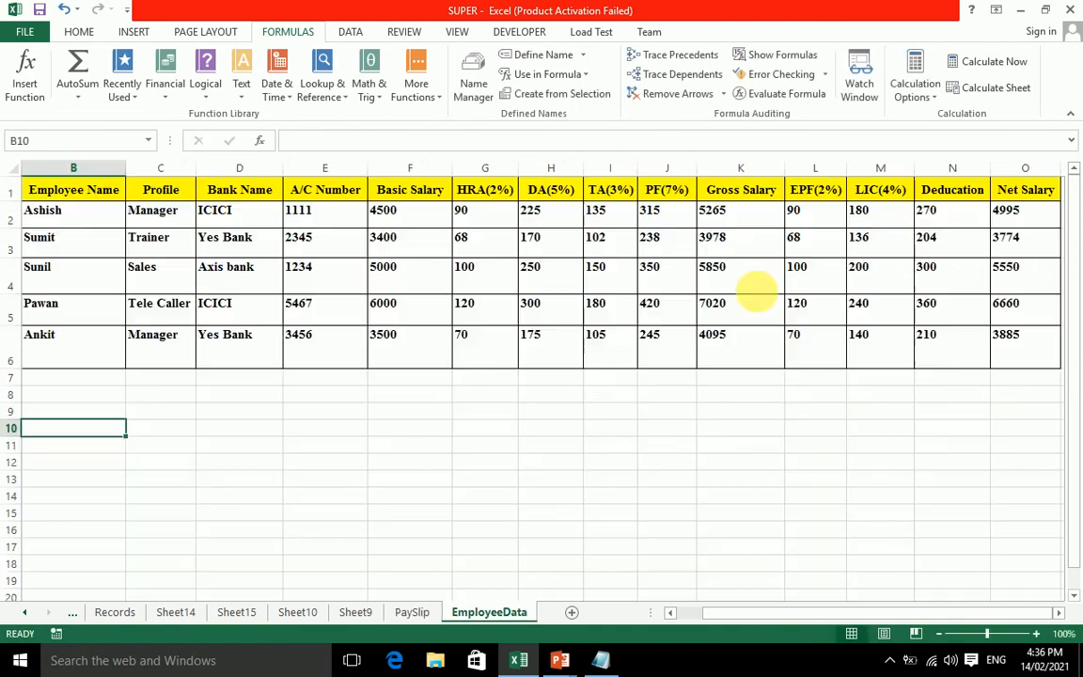
left_click(937, 219)
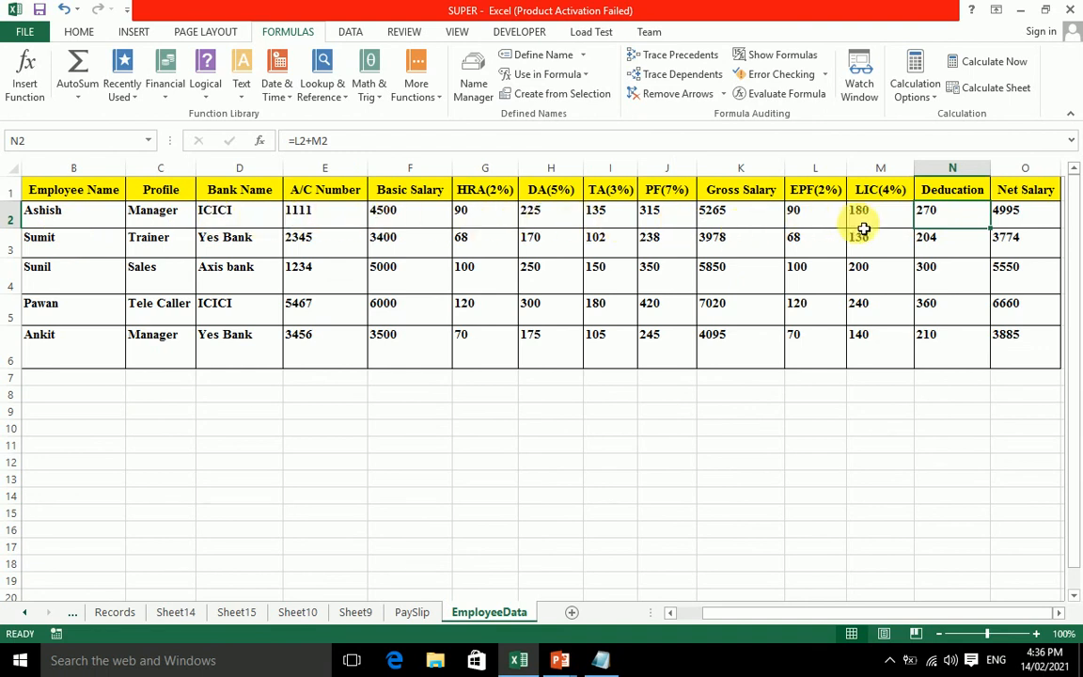
left_click(412, 613)
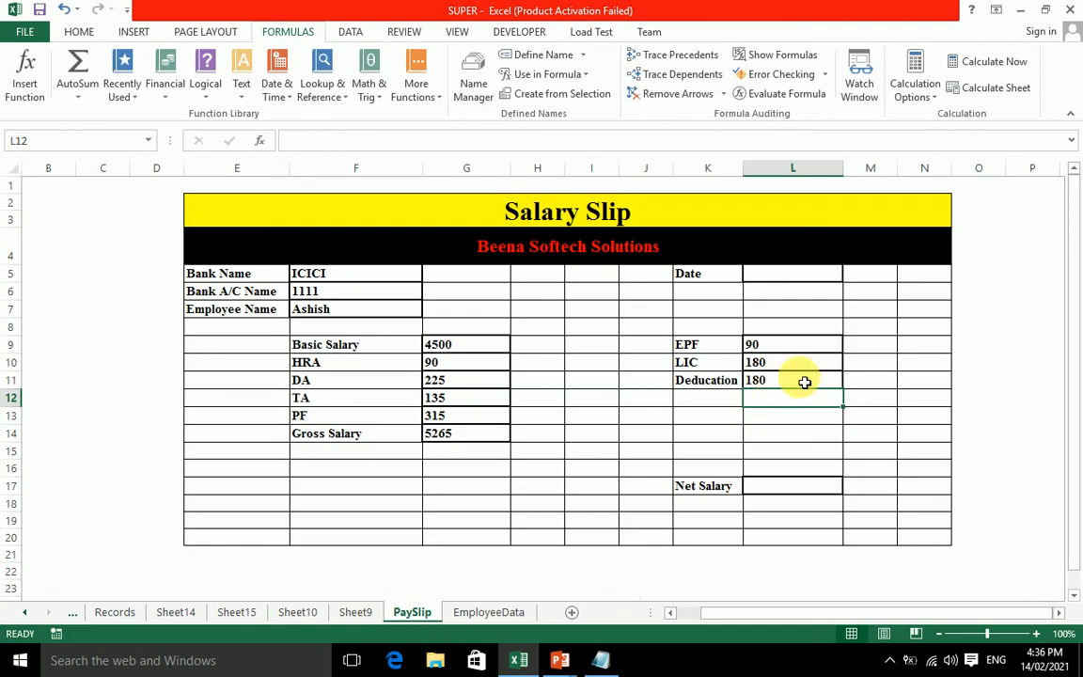
left_click(774, 386)
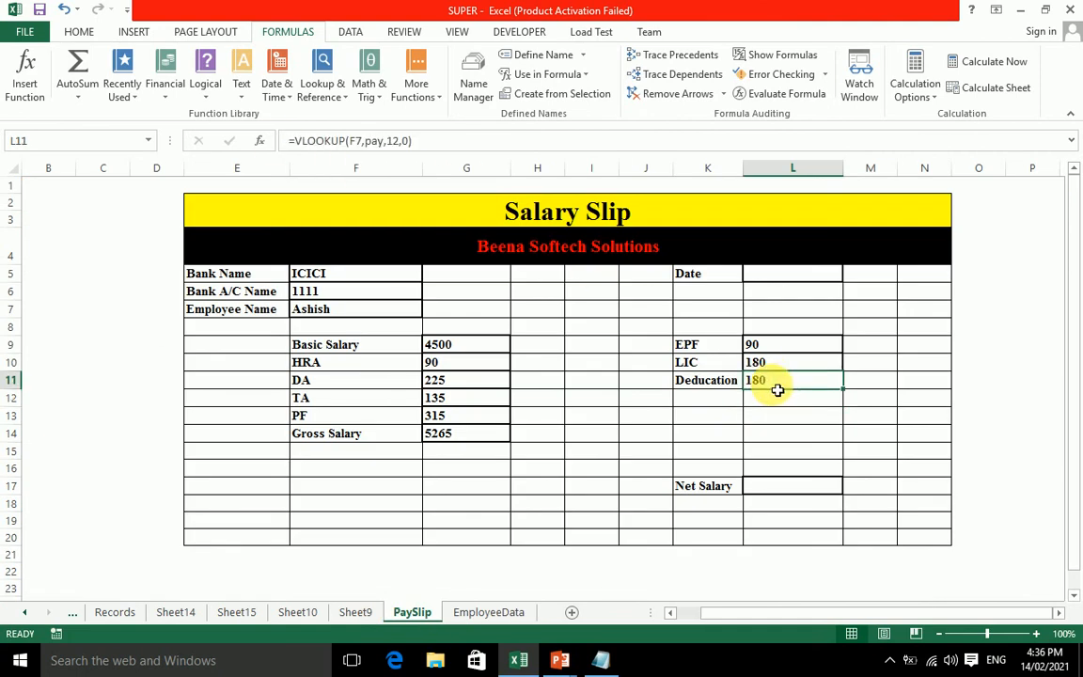
left_click(398, 141)
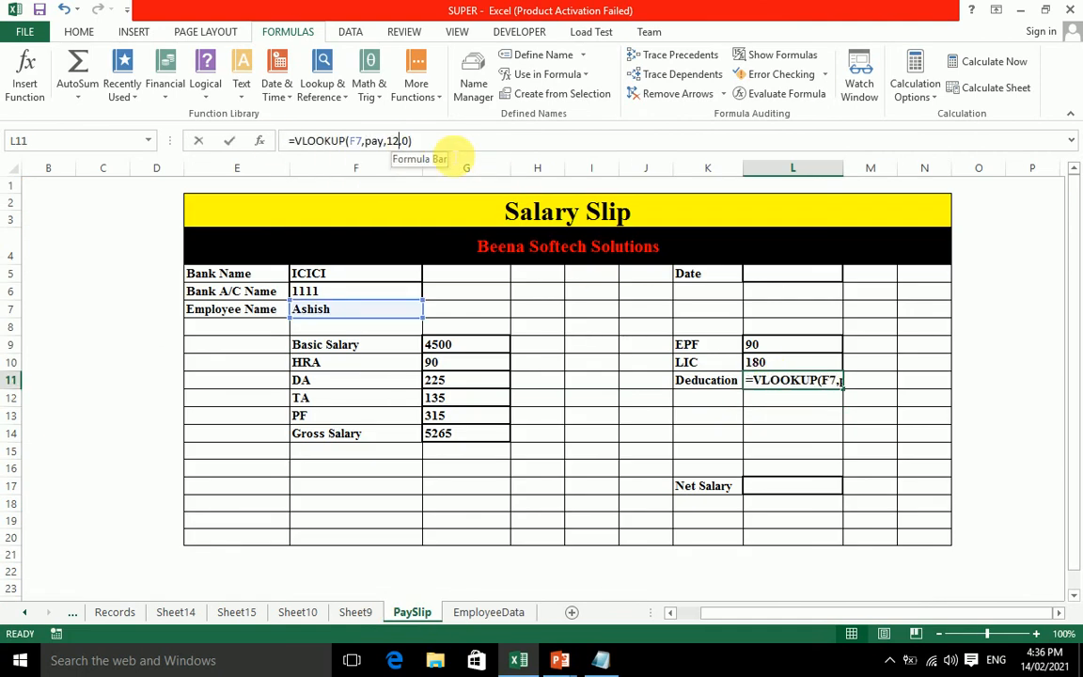
key("BackSpace")
type("3")
key("Return")
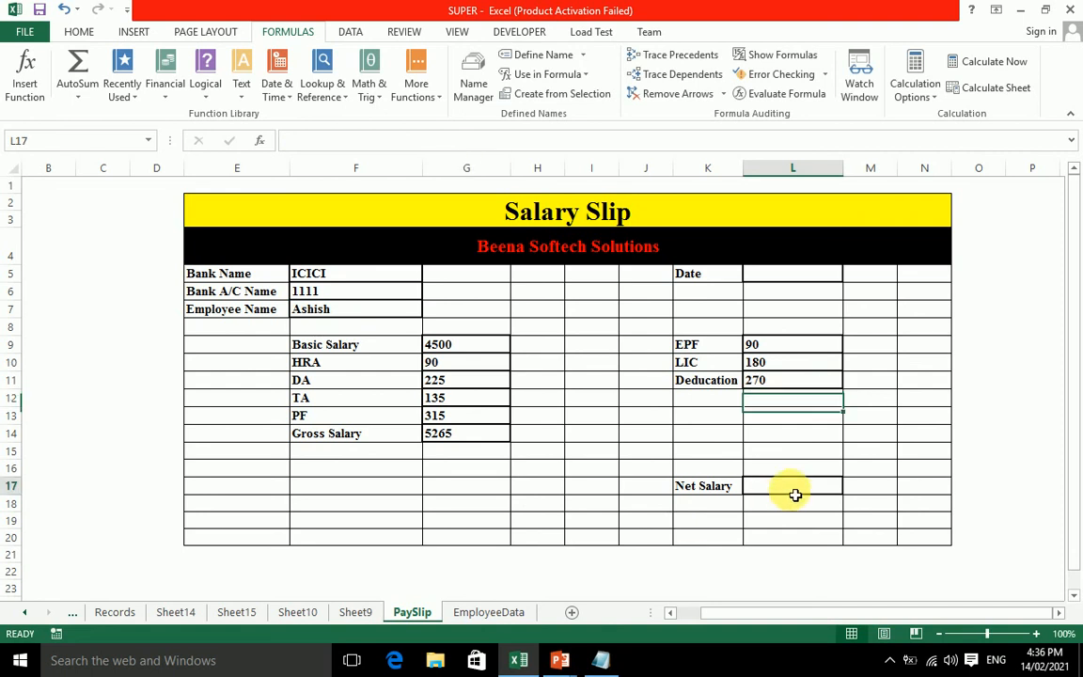
Step: Check the last column of the EmployeeData sheet and enter =VLOOKUP(F7,pay,14,0) in PaySlip cell L17 for Net Salary
left_click(489, 612)
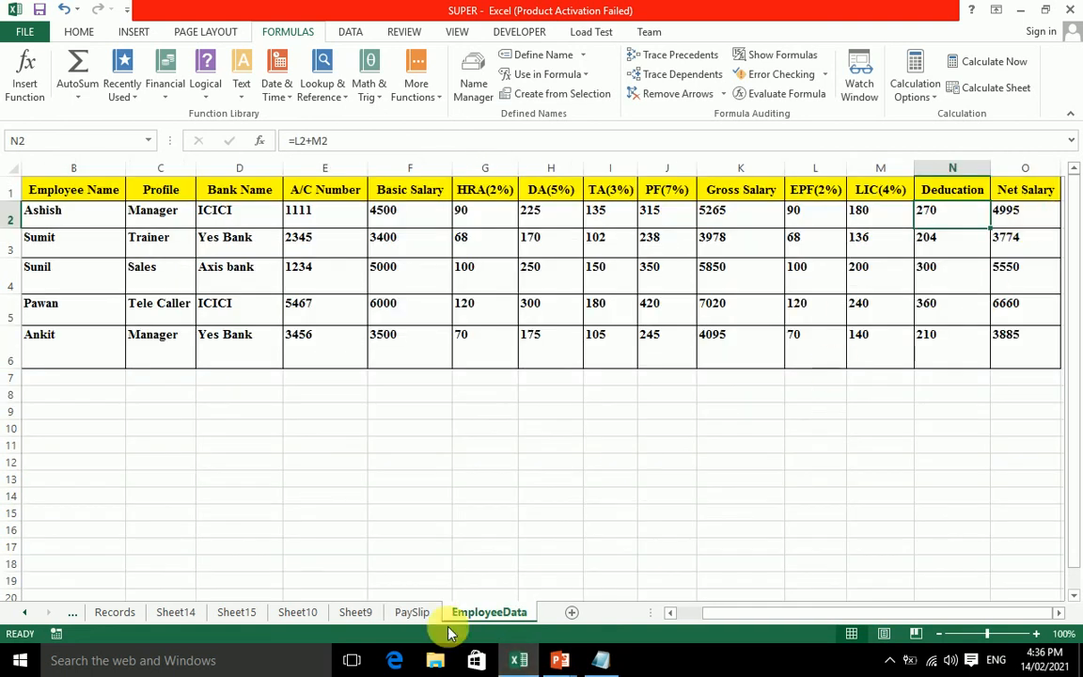
left_click(413, 611)
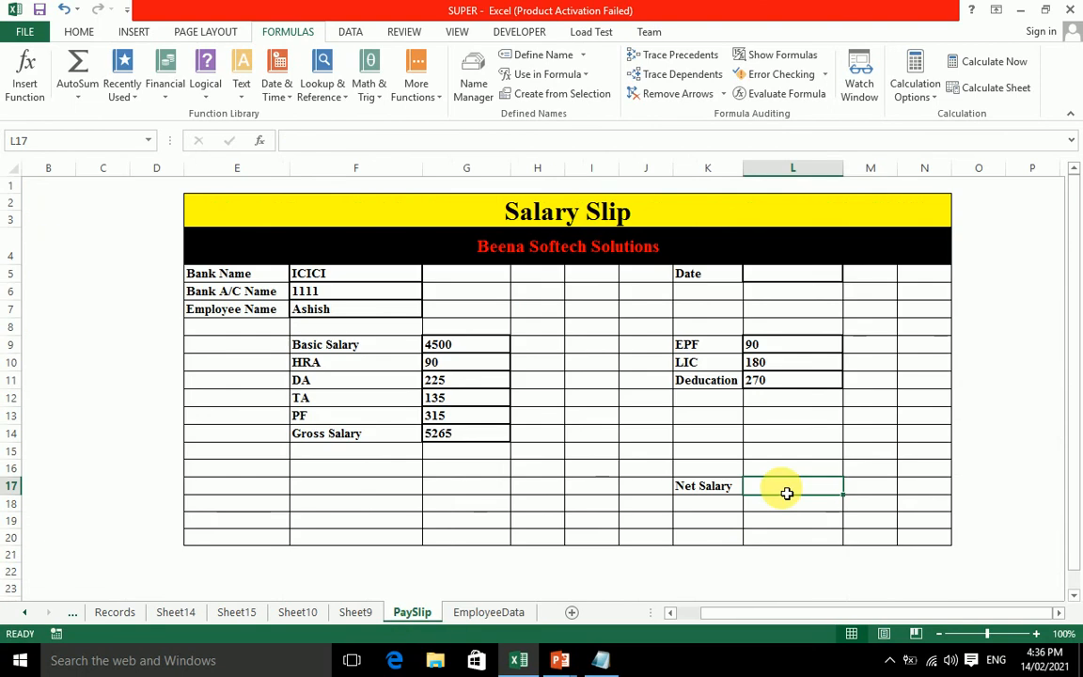
type("=vlookup(")
left_click(395, 315)
type(",")
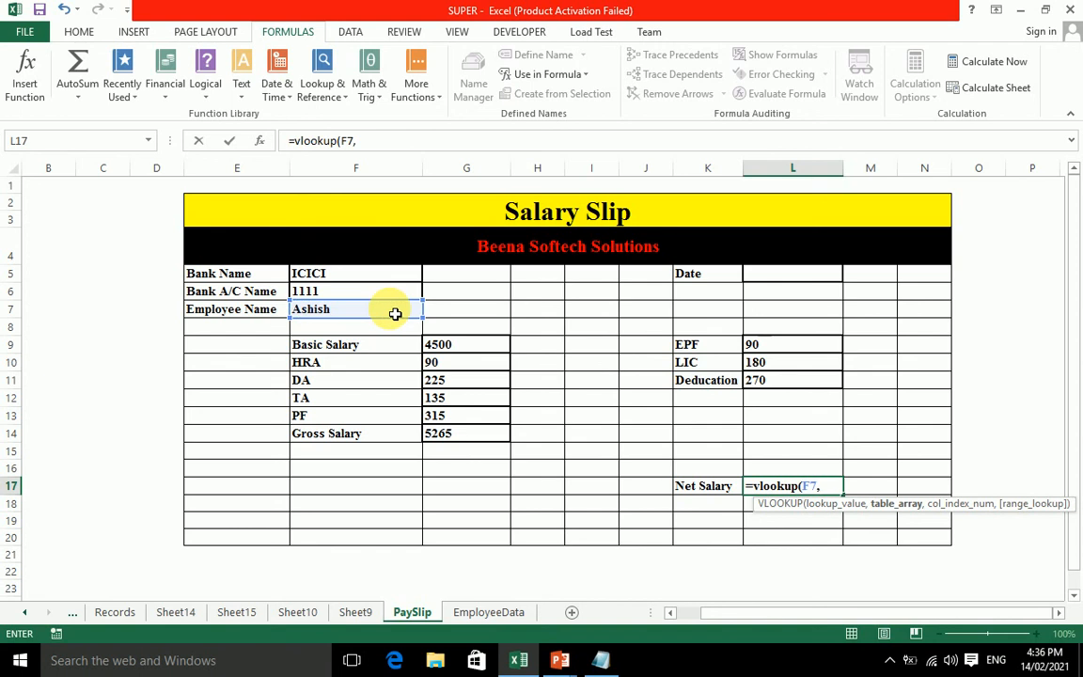
type("pay,14,0)")
key("Return")
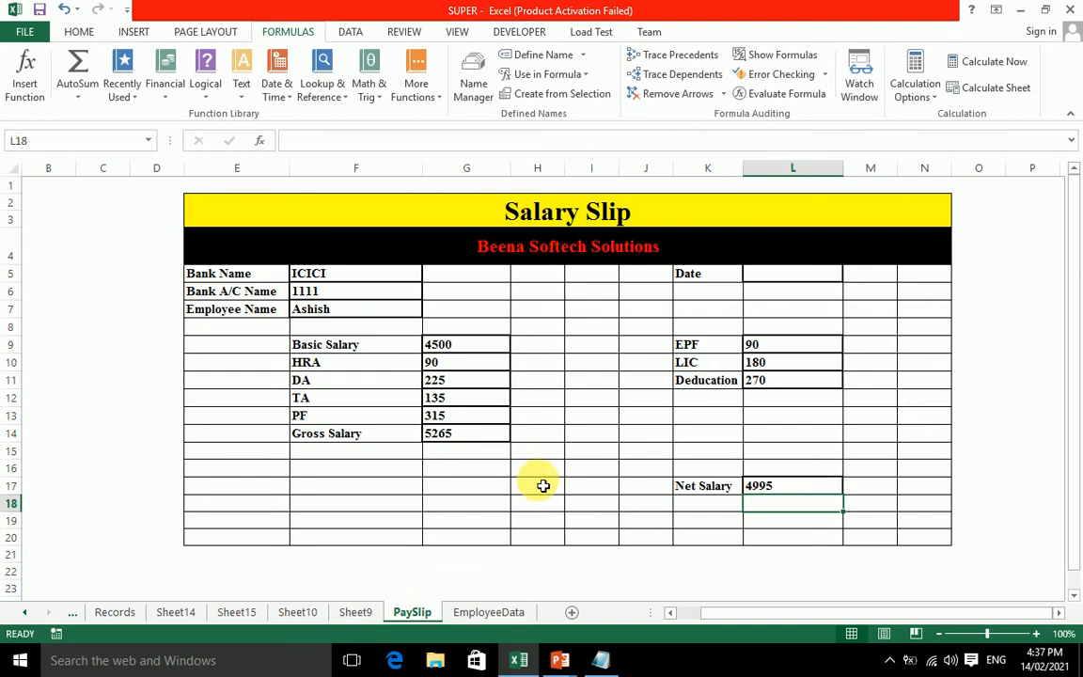
Step: Test the pay slip by choosing the third, second and finally fourth listed employee from the dropdown in F7
left_click(391, 308)
left_click(432, 311)
left_click(380, 348)
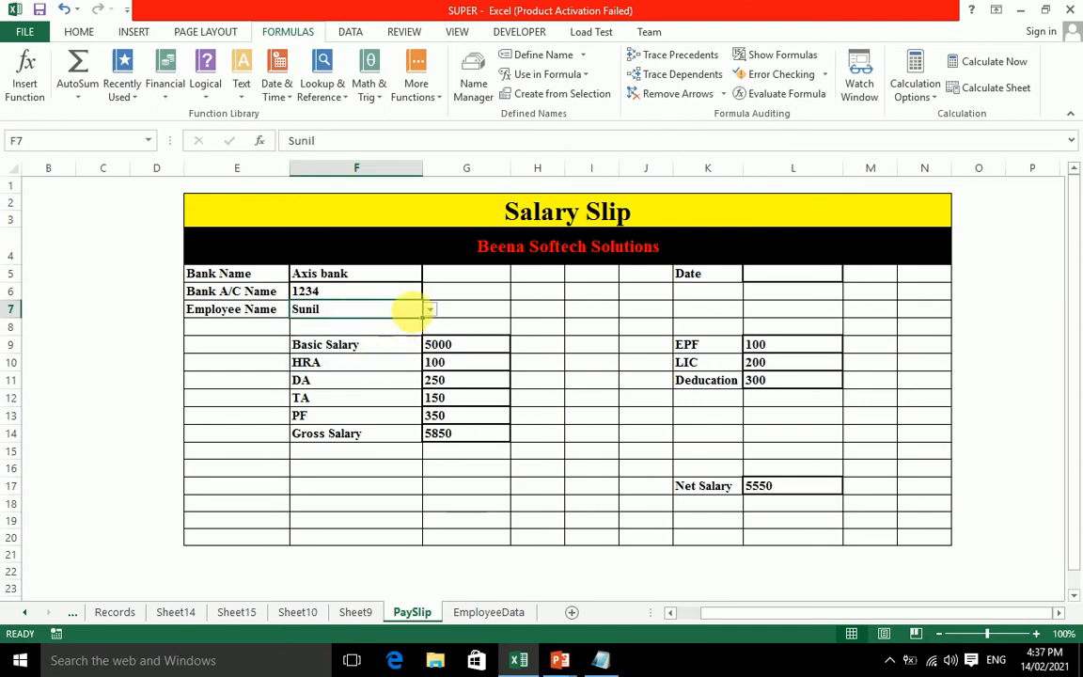
left_click(429, 312)
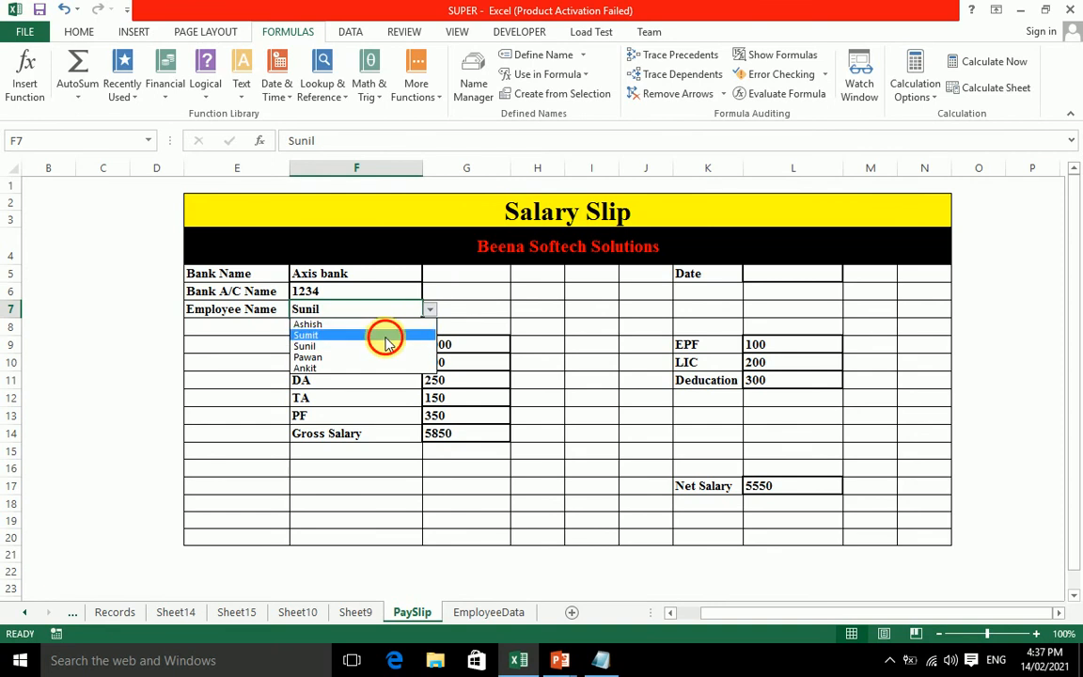
left_click(386, 335)
left_click(429, 311)
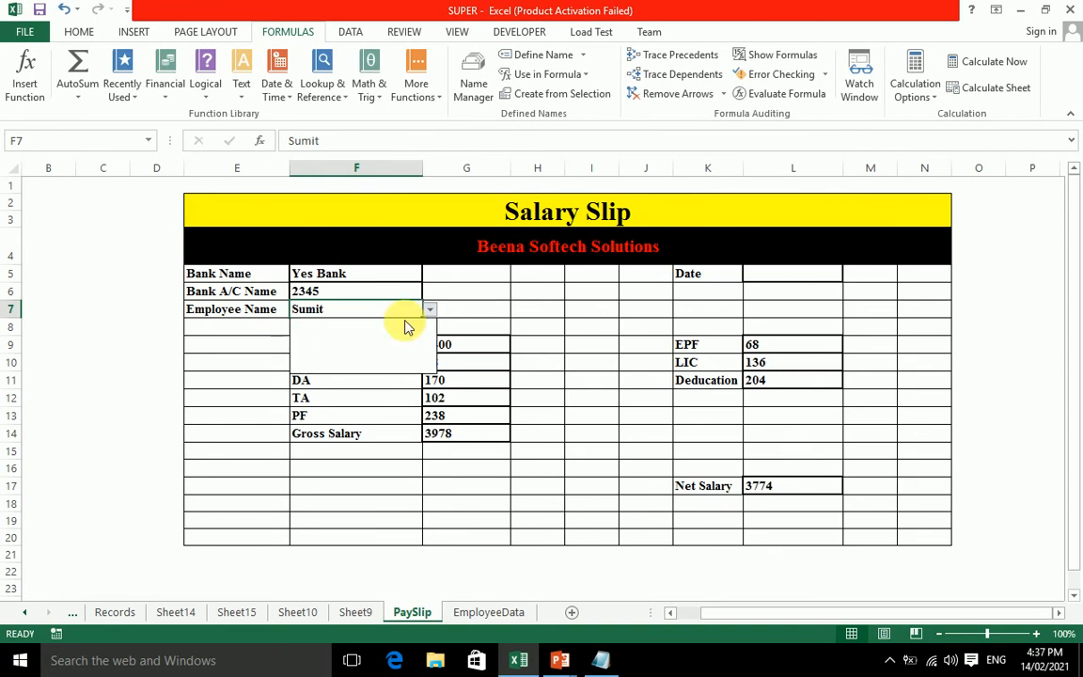
left_click(351, 361)
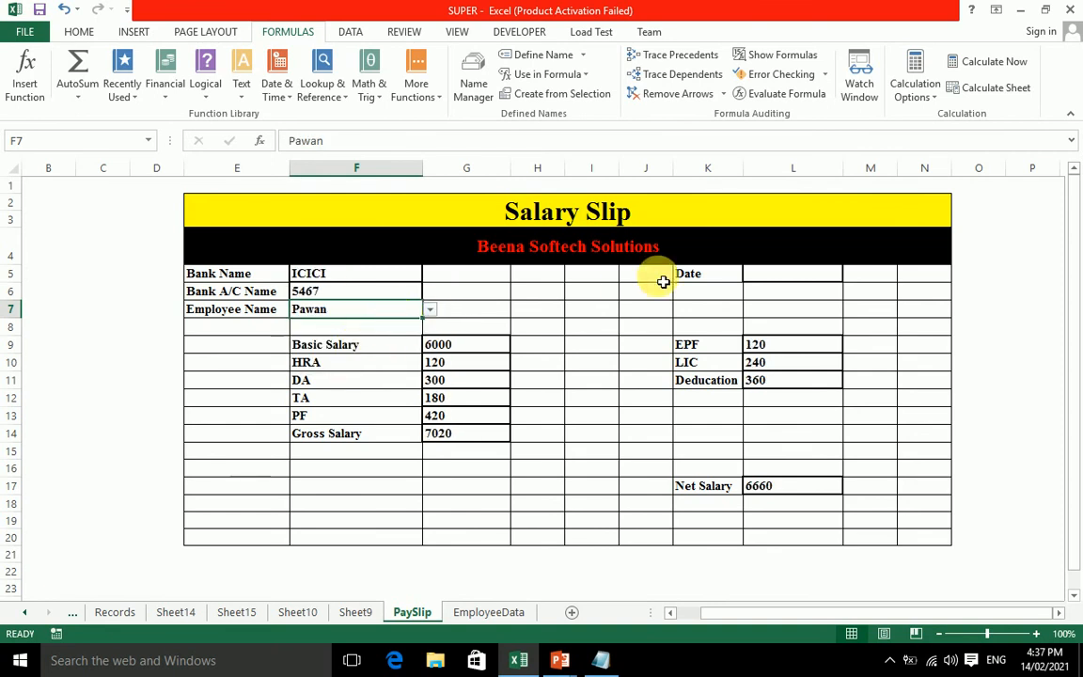
Step: Enter =TODAY() in L5 for the date, then review the EmployeeData sheet and return to PaySlip
left_click(766, 282)
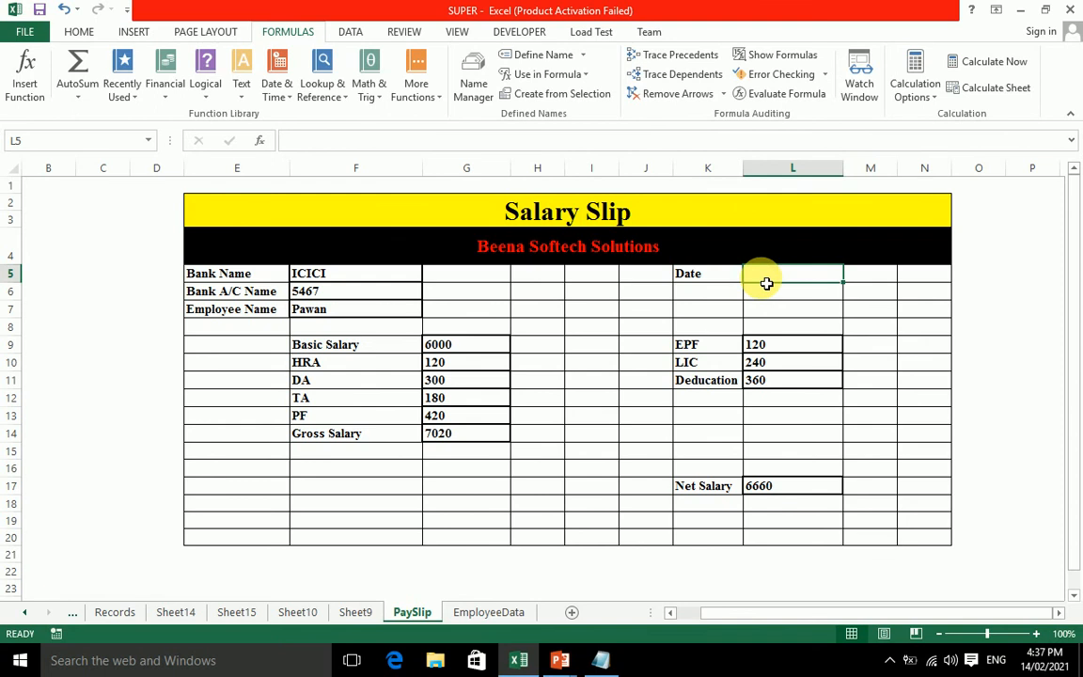
type("=today")
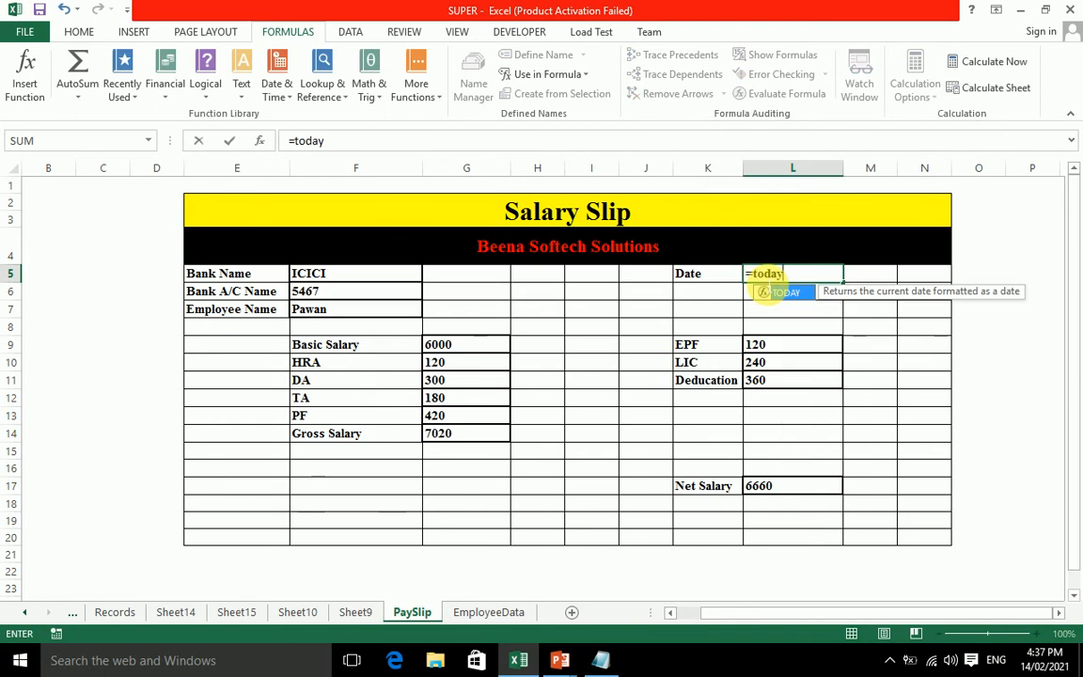
type("()")
key("Return")
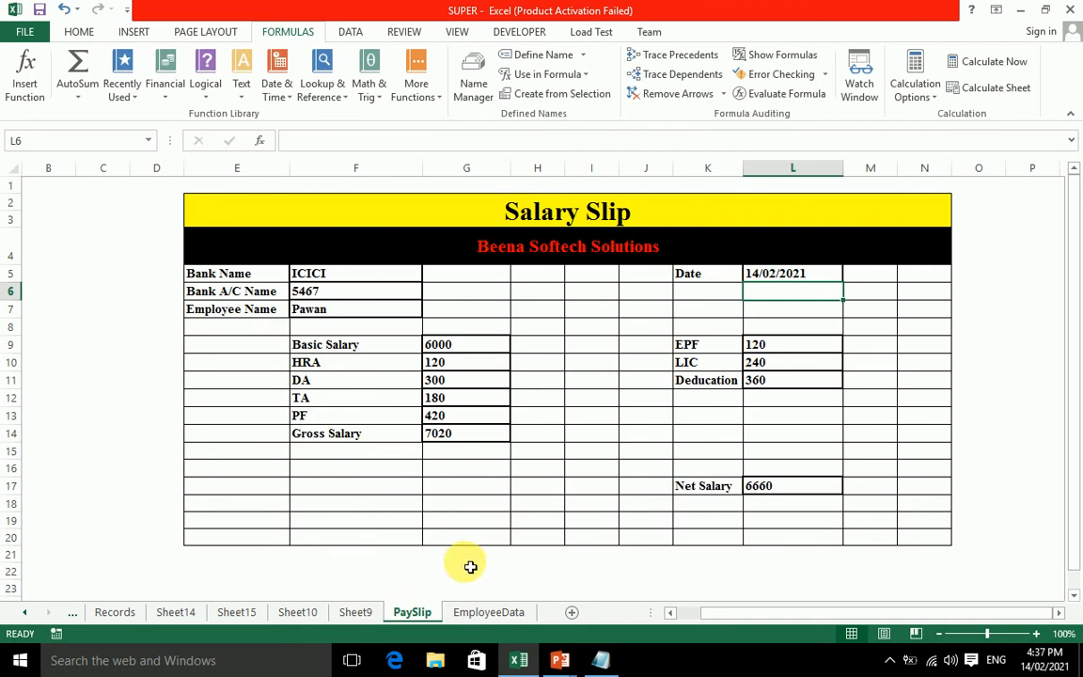
left_click(492, 611)
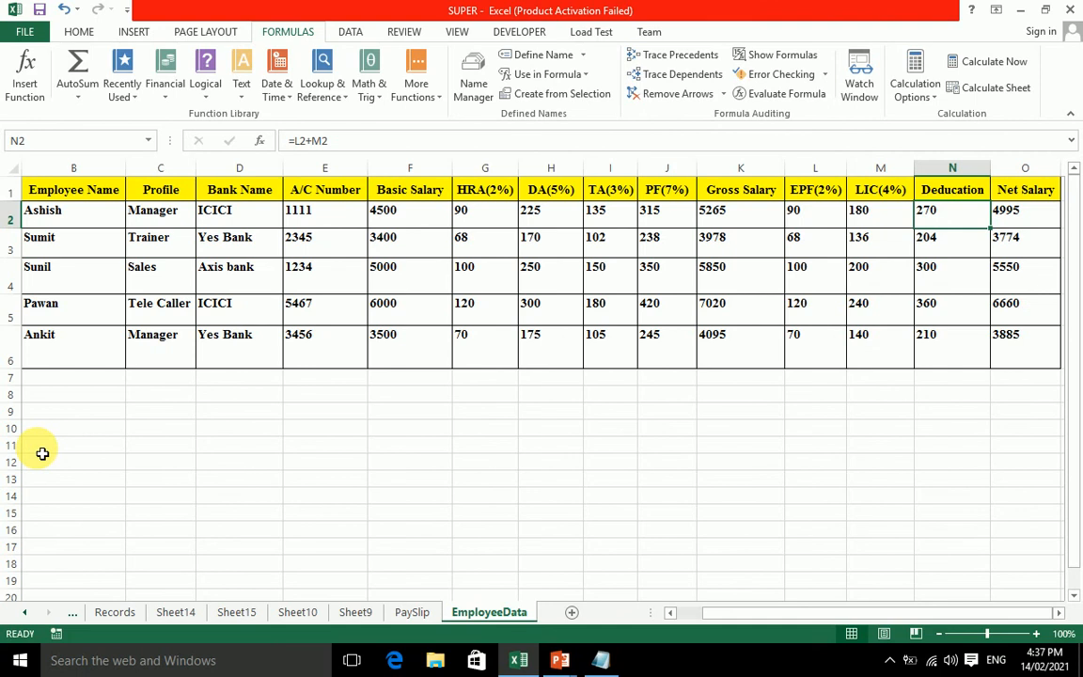
left_click(410, 613)
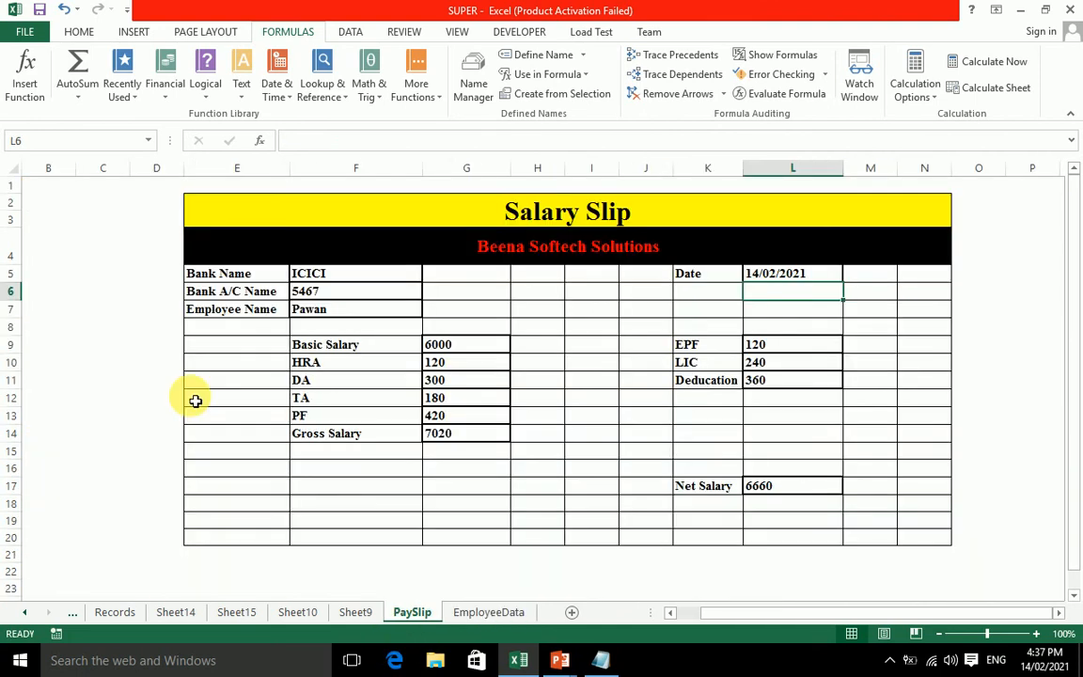